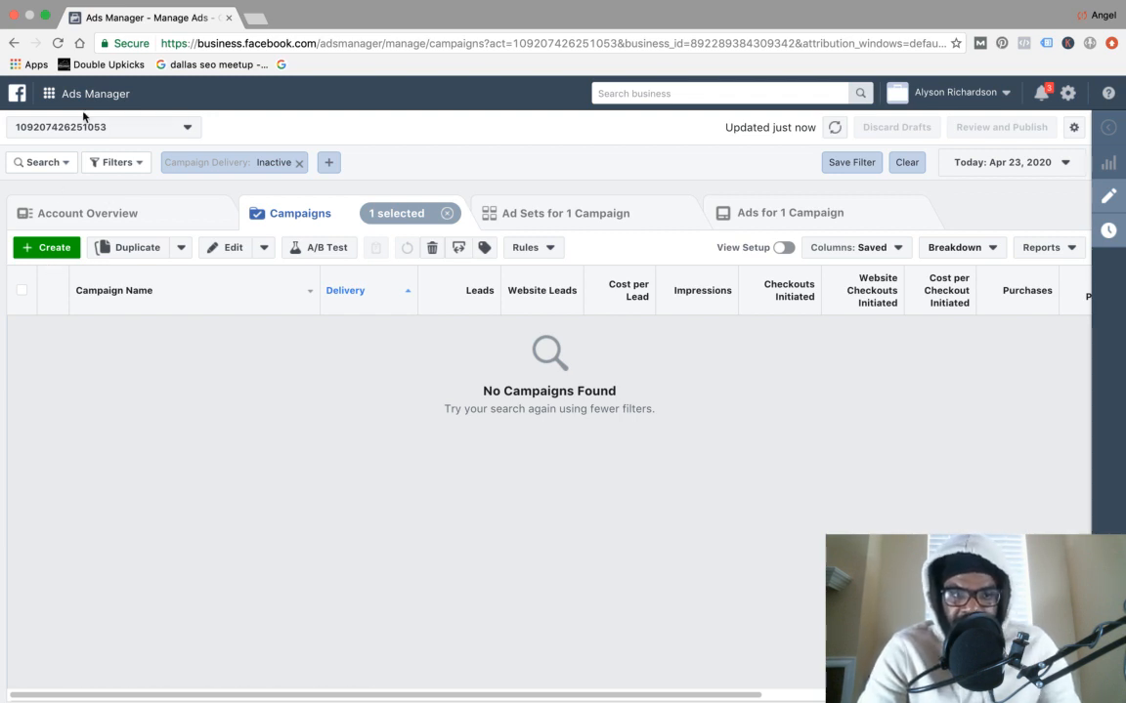
# Start creating a new campaign and set its campaign objective to Messages.
pyautogui.click(51, 252)
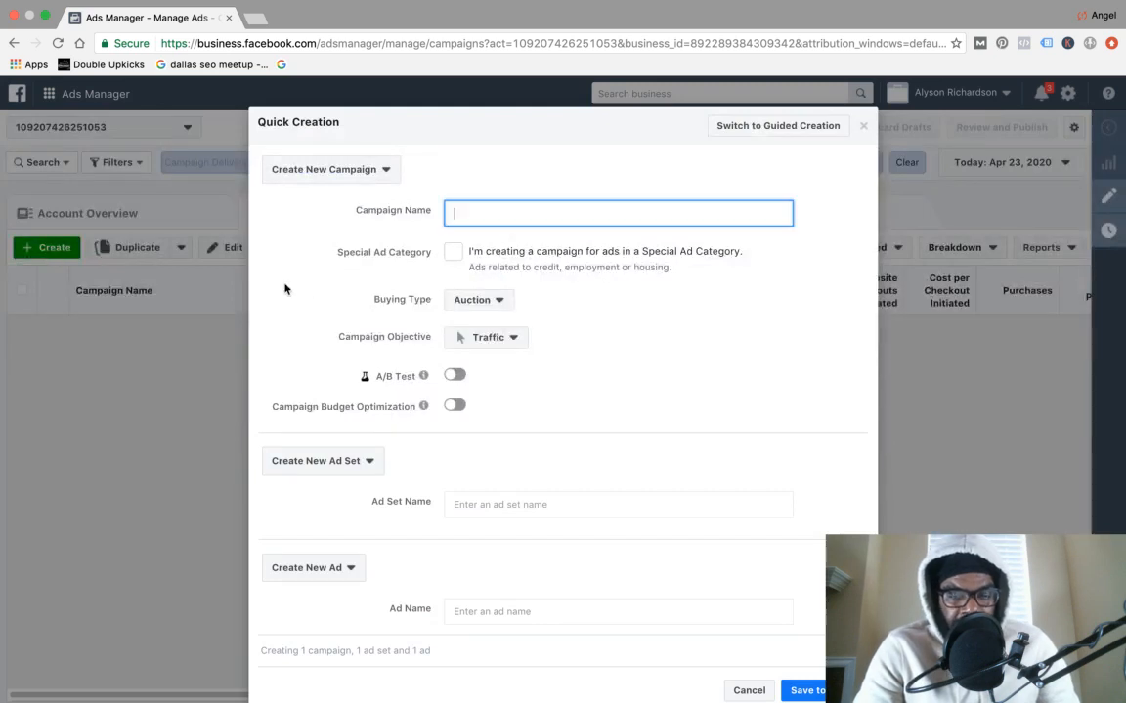
pyautogui.click(478, 338)
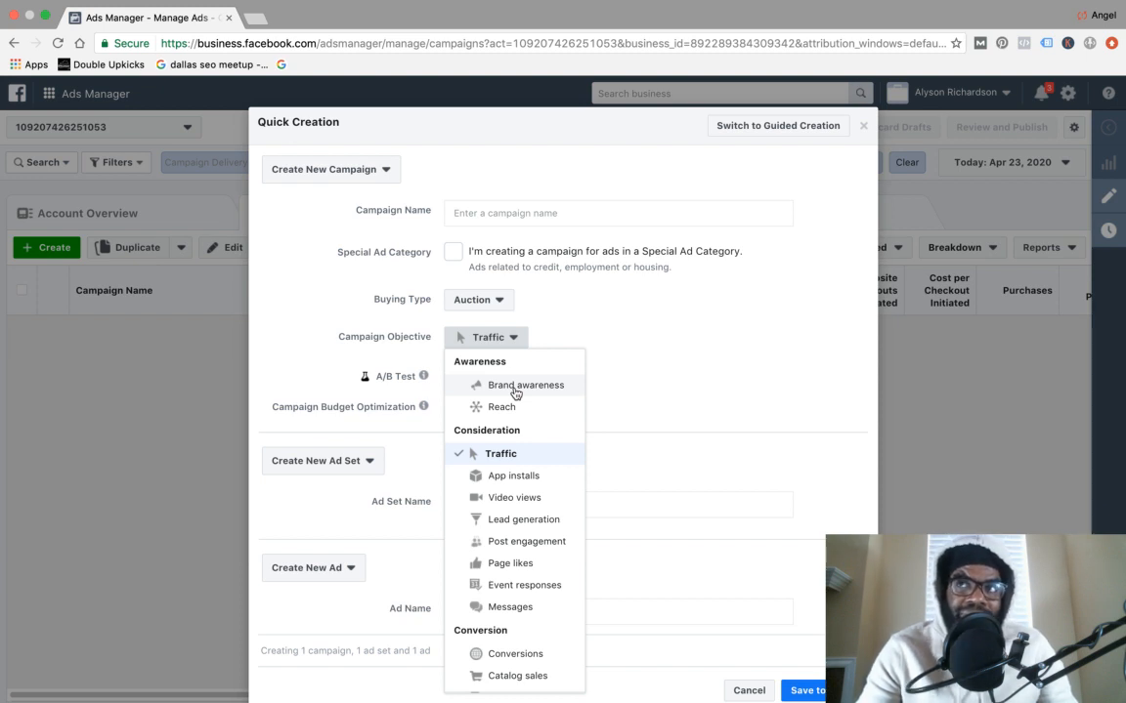
pyautogui.scroll(-1, 515, 395)
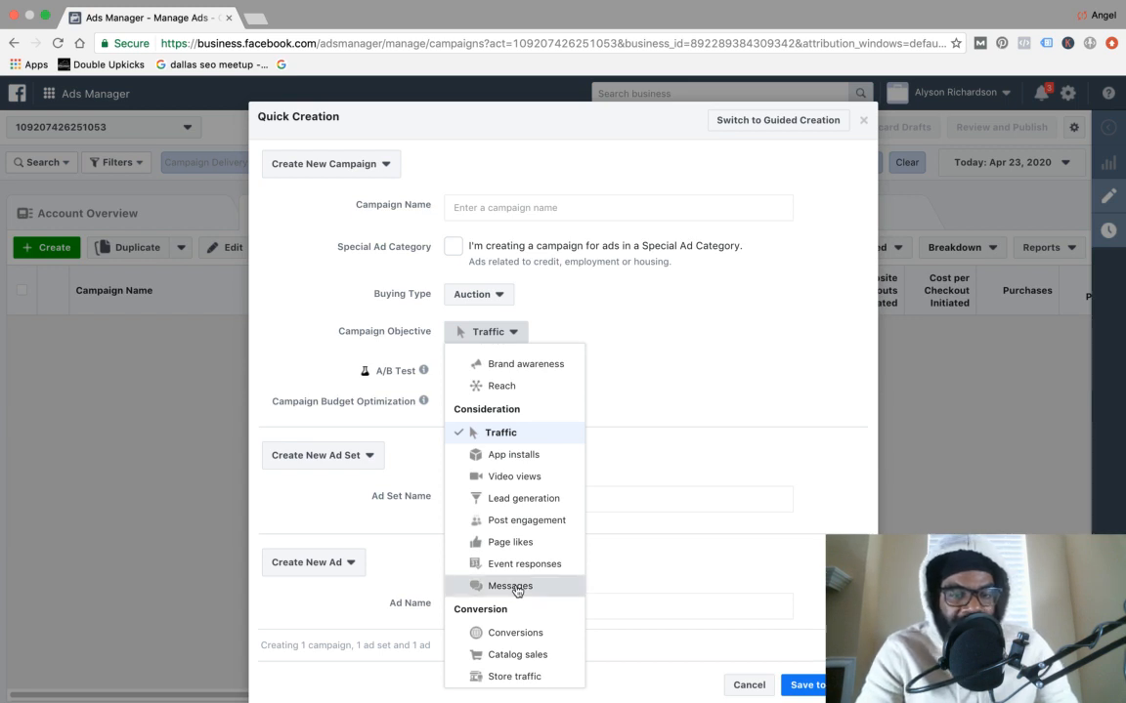
pyautogui.click(512, 586)
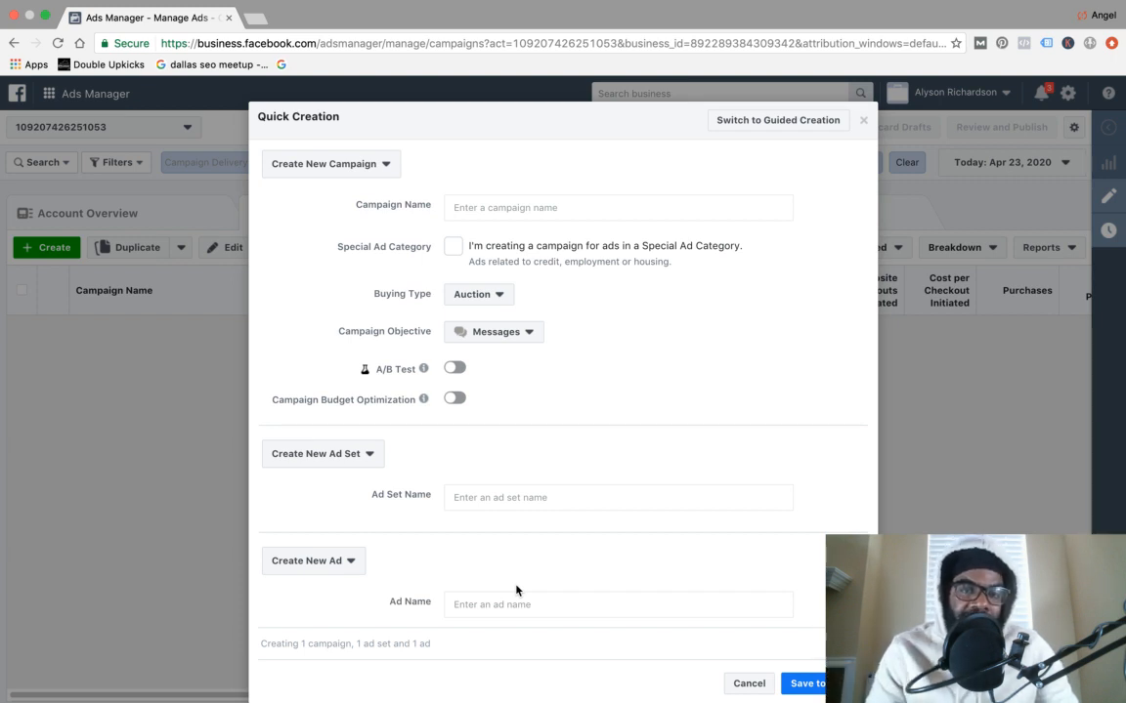
# Name the new campaign "TOF - Messenger".
pyautogui.click(523, 211)
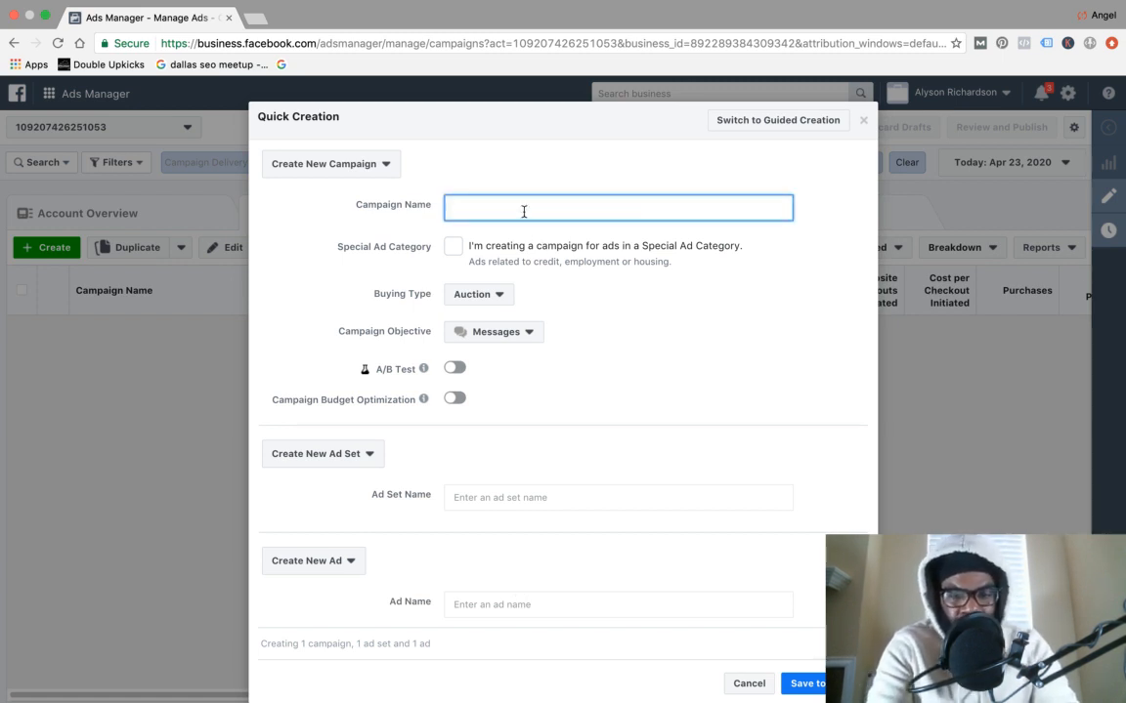
pyautogui.write('TOF')
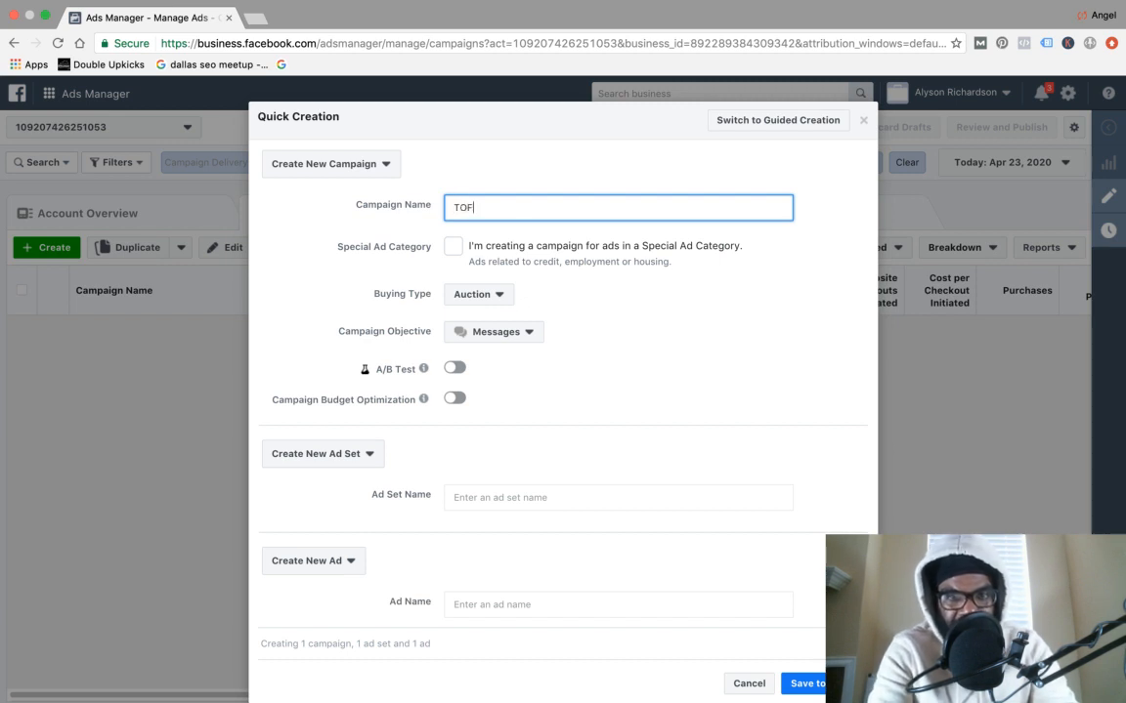
pyautogui.write(' -')
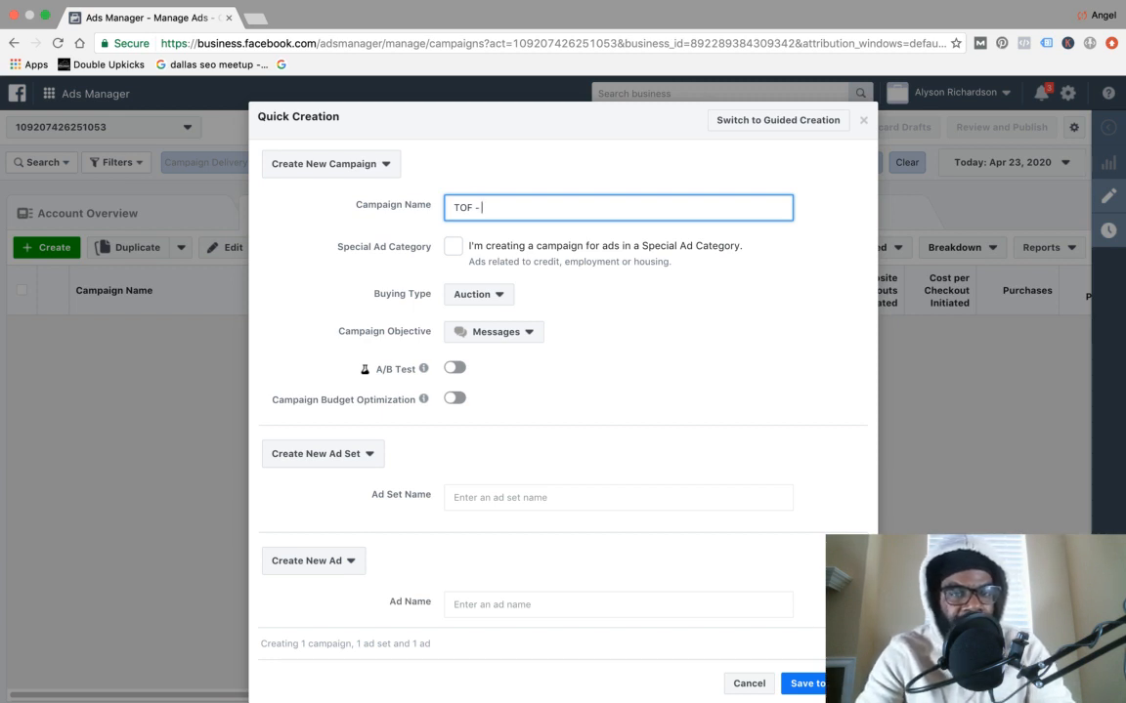
pyautogui.write('Me')
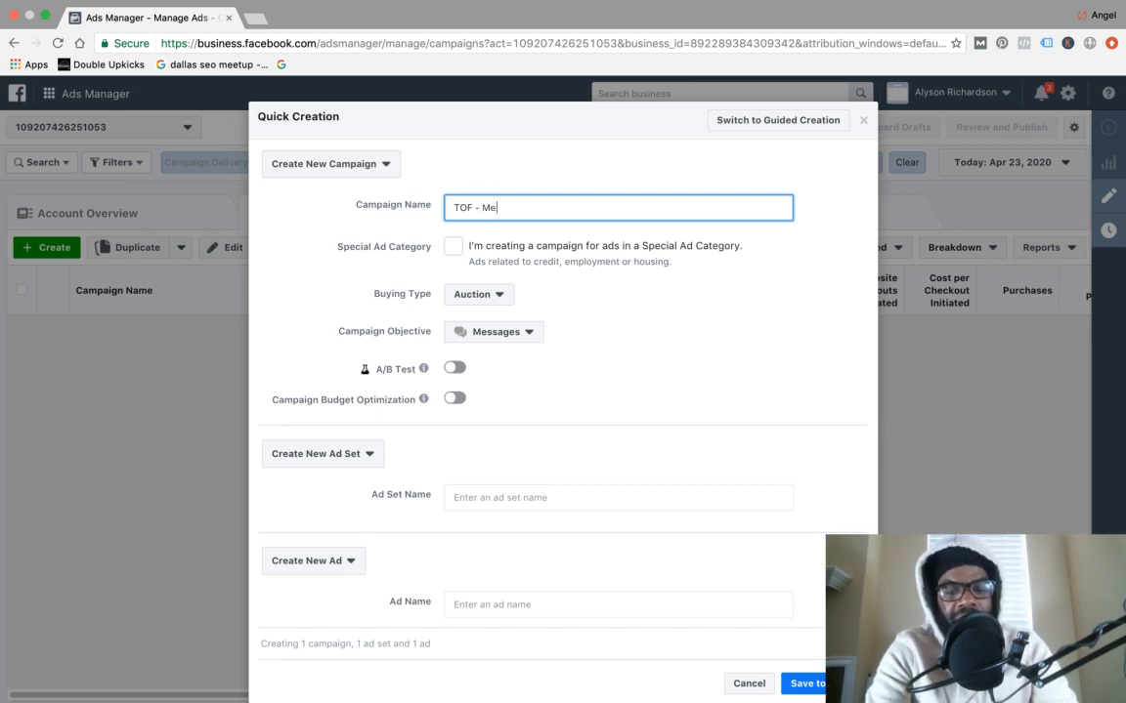
pyautogui.write('ssenger')
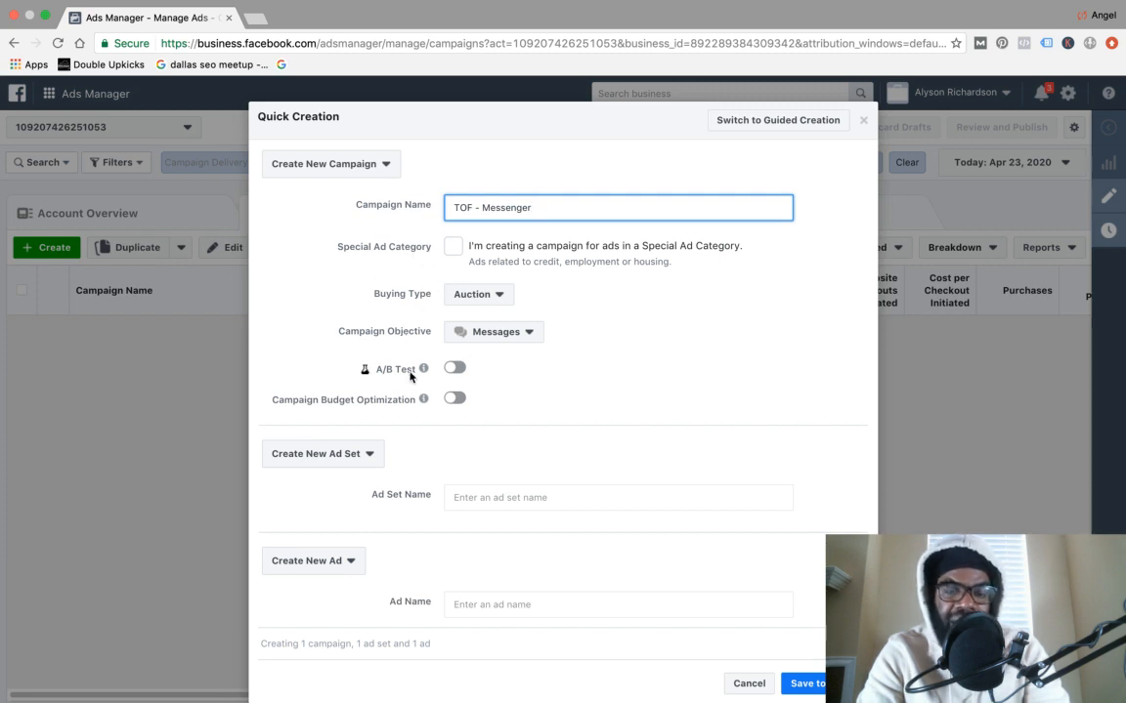
pyautogui.moveTo(378, 400)
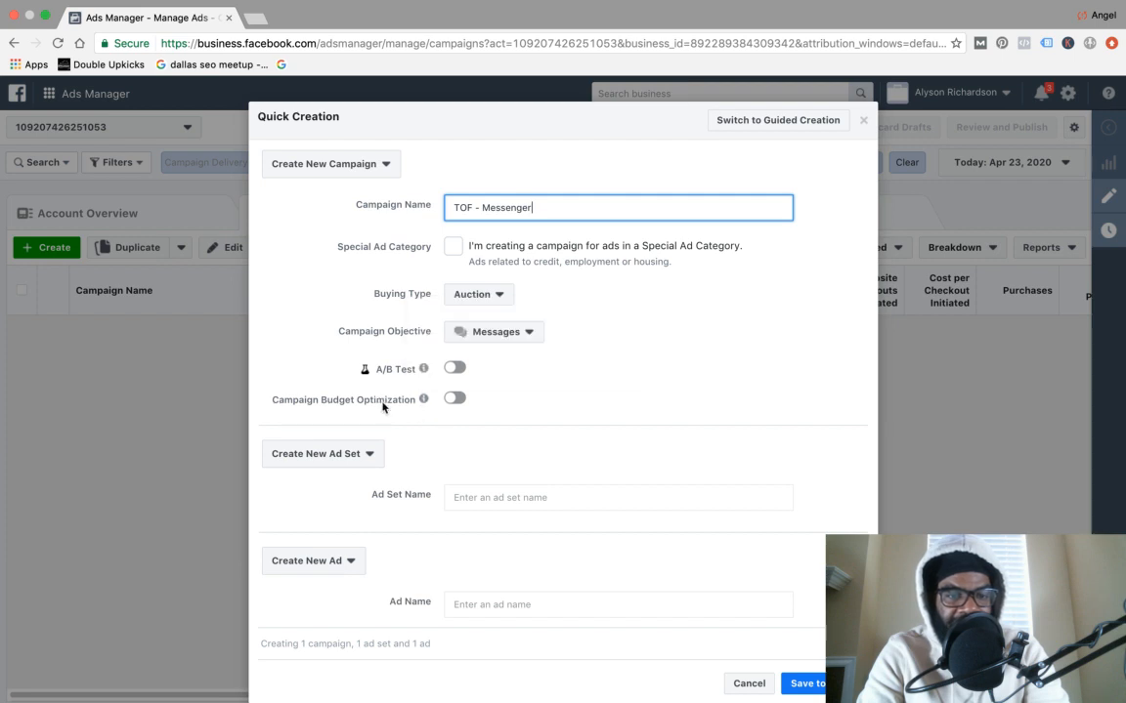
pyautogui.moveTo(422, 400)
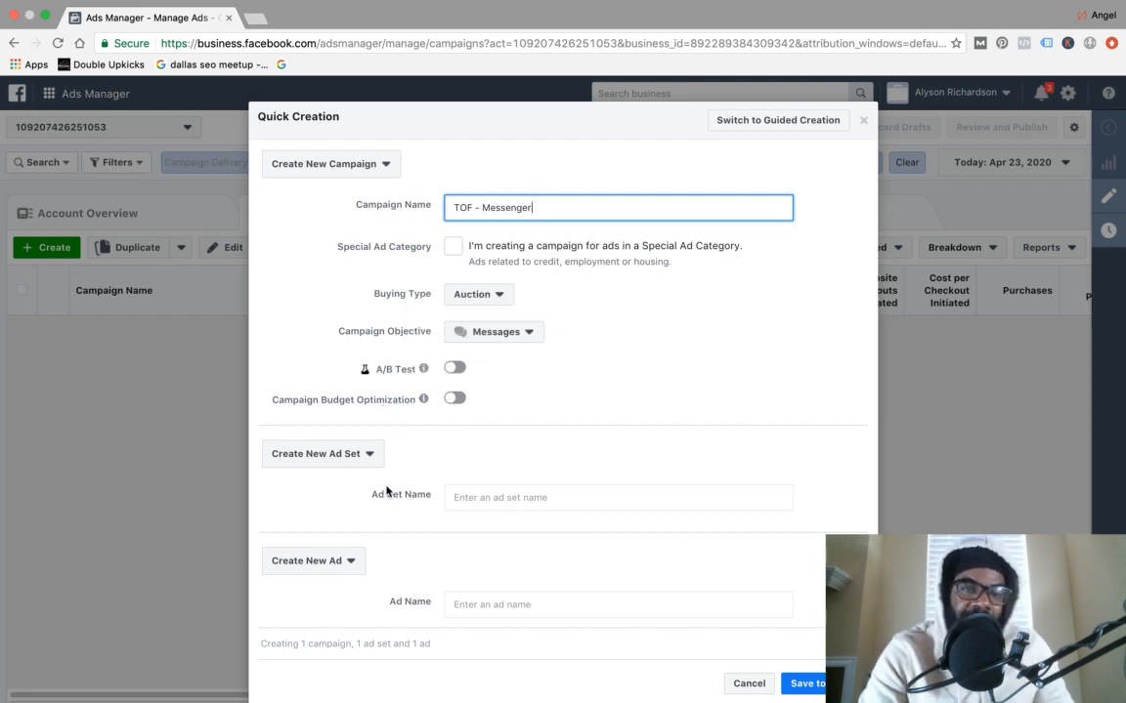
# Name the new ad set "My Local Area 25-45".
pyautogui.click(466, 497)
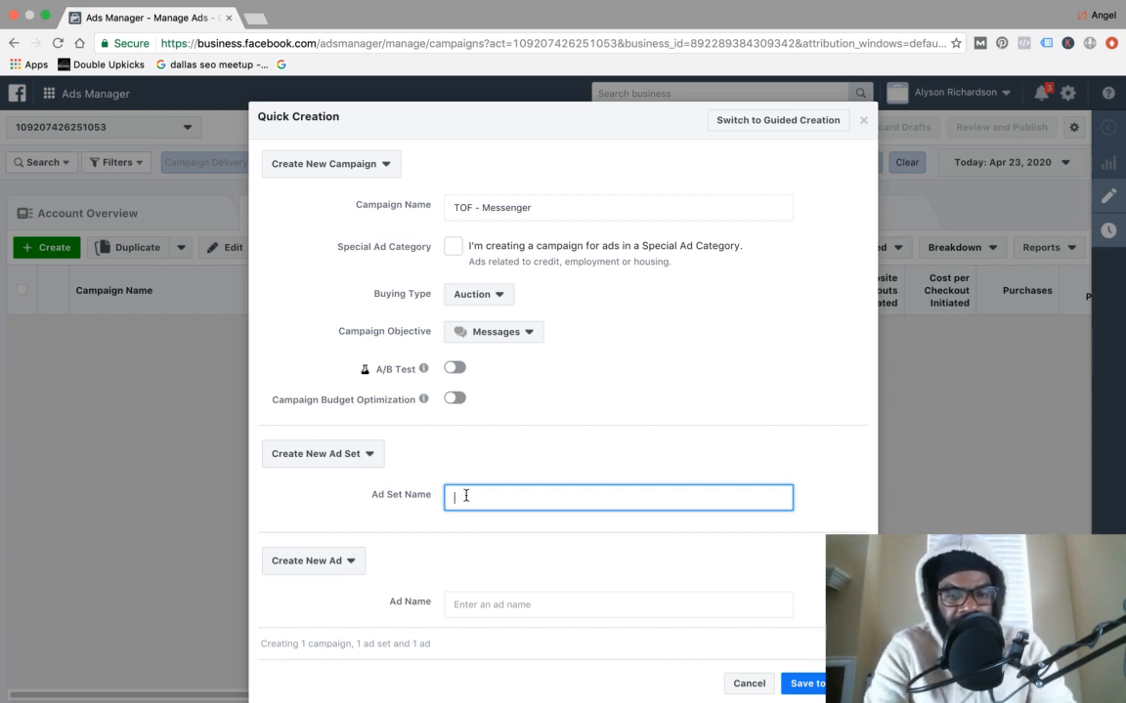
pyautogui.write('Local')
pyautogui.press('BackSpace')
pyautogui.press('BackSpace')
pyautogui.press('super+a')
pyautogui.write('My L')
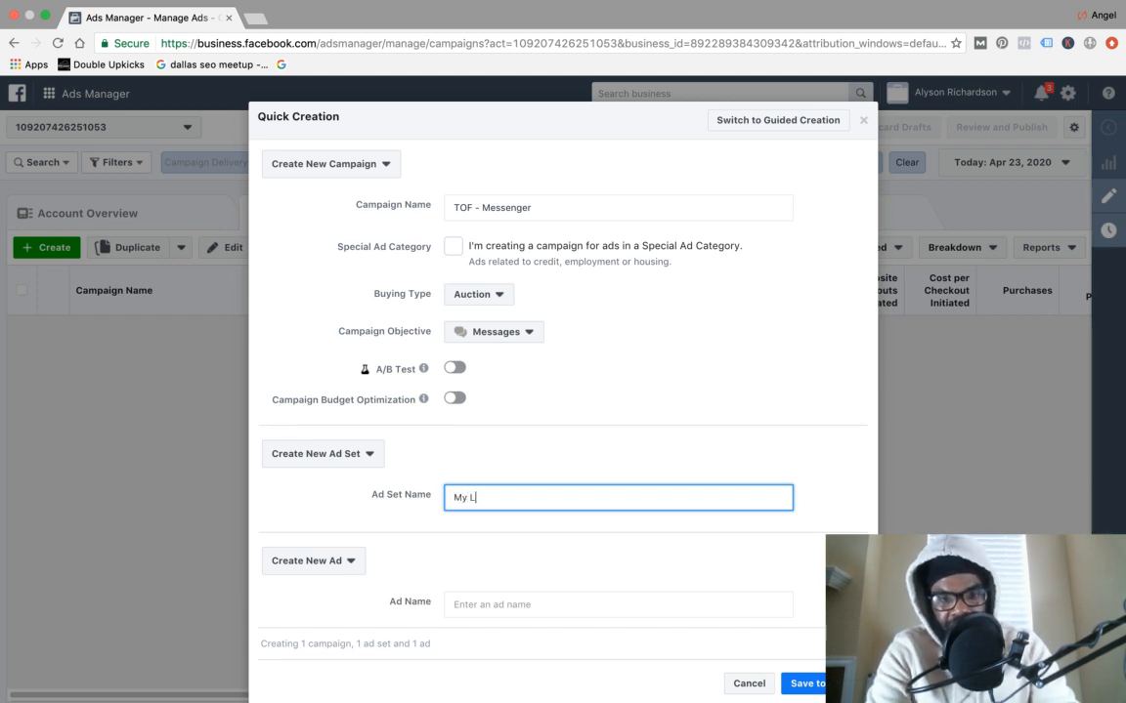
pyautogui.write('ocal ')
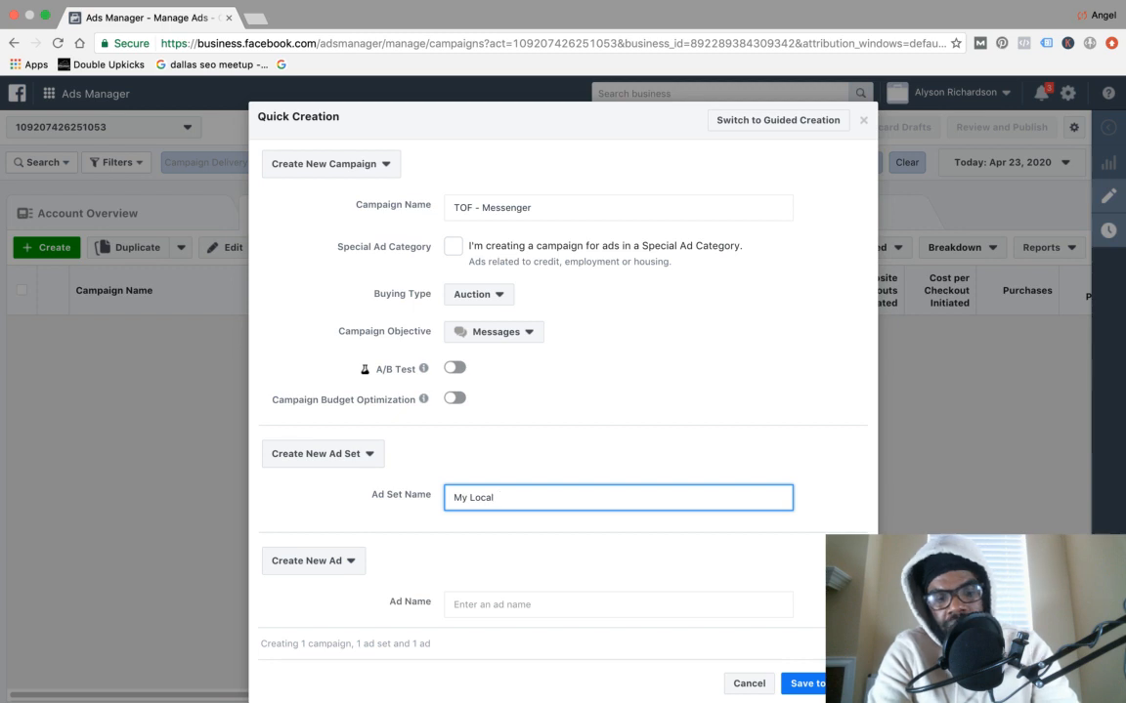
pyautogui.write('Area')
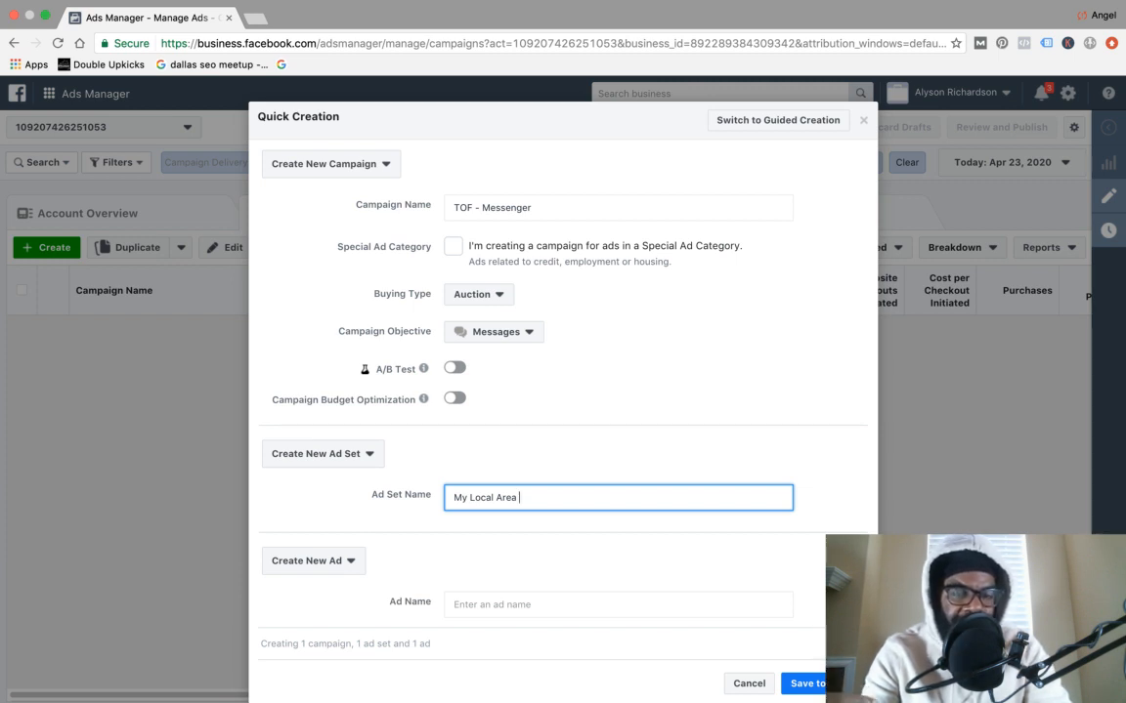
pyautogui.write('25')
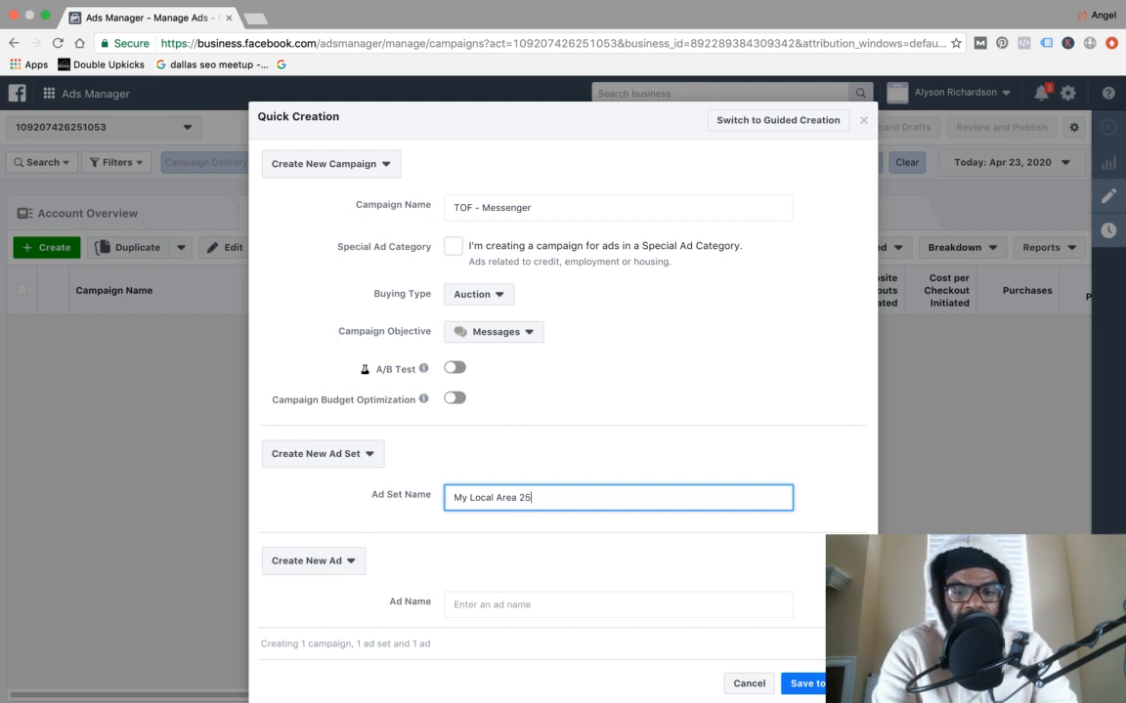
pyautogui.write('-45')
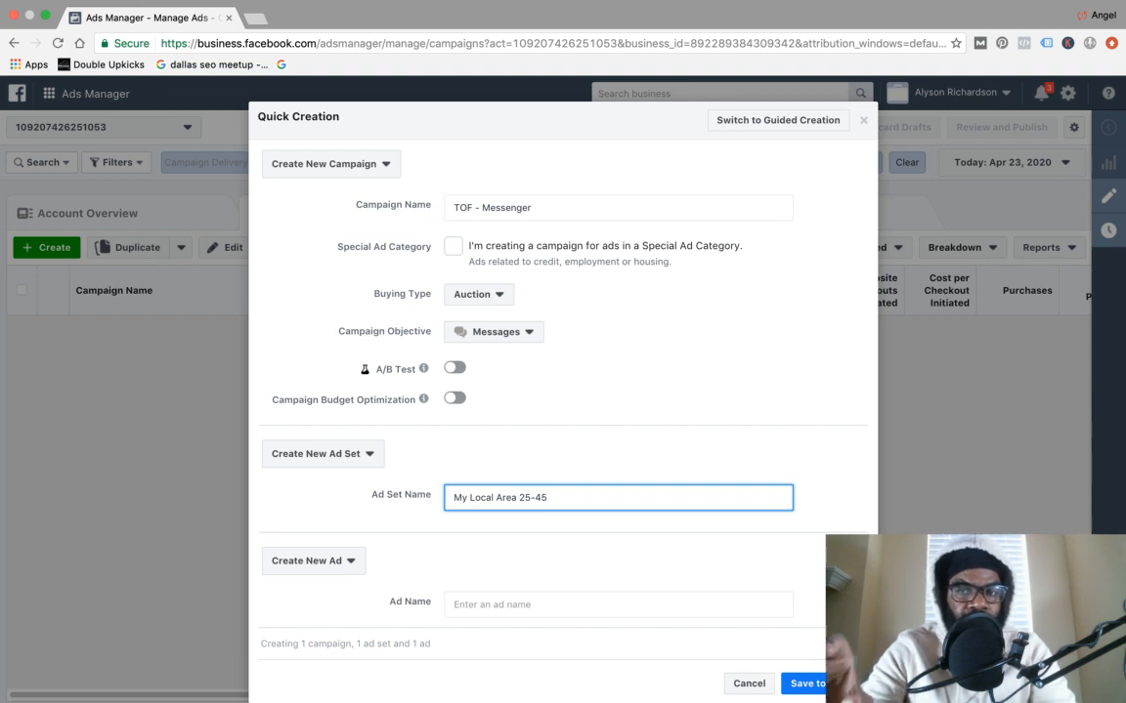
# Name the new ad "Photo Ad" and save the campaign, ad set and ad as a draft.
pyautogui.click(505, 606)
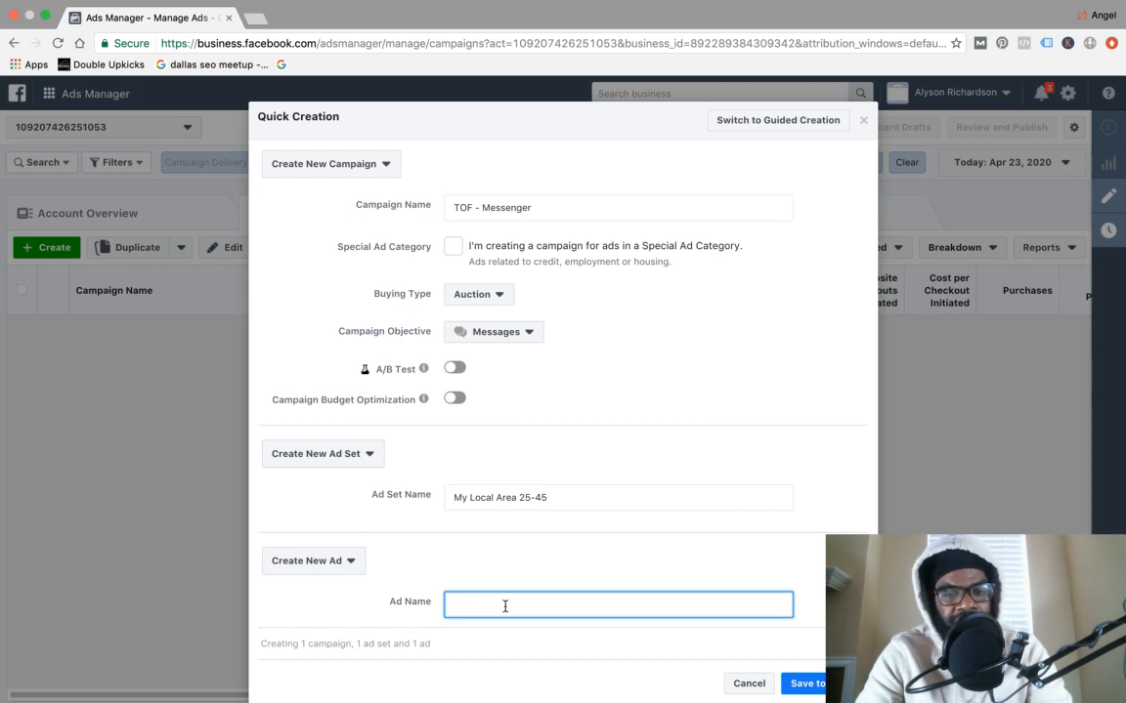
pyautogui.write('P')
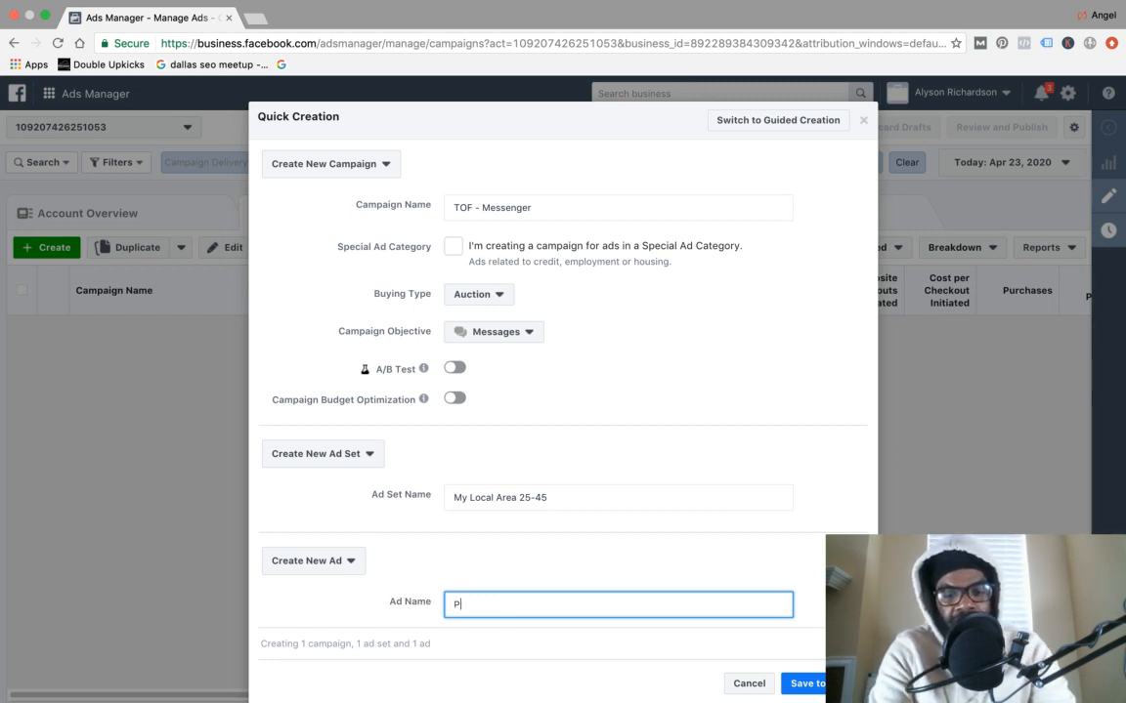
pyautogui.write('hoto Ad')
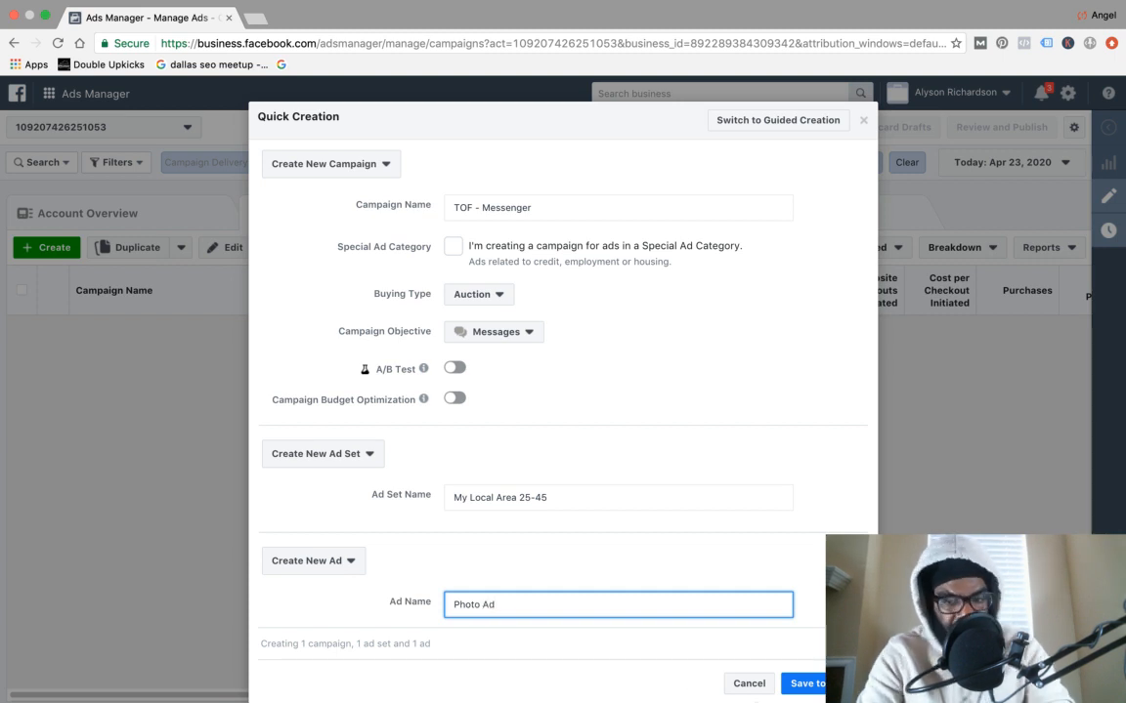
pyautogui.click(827, 684)
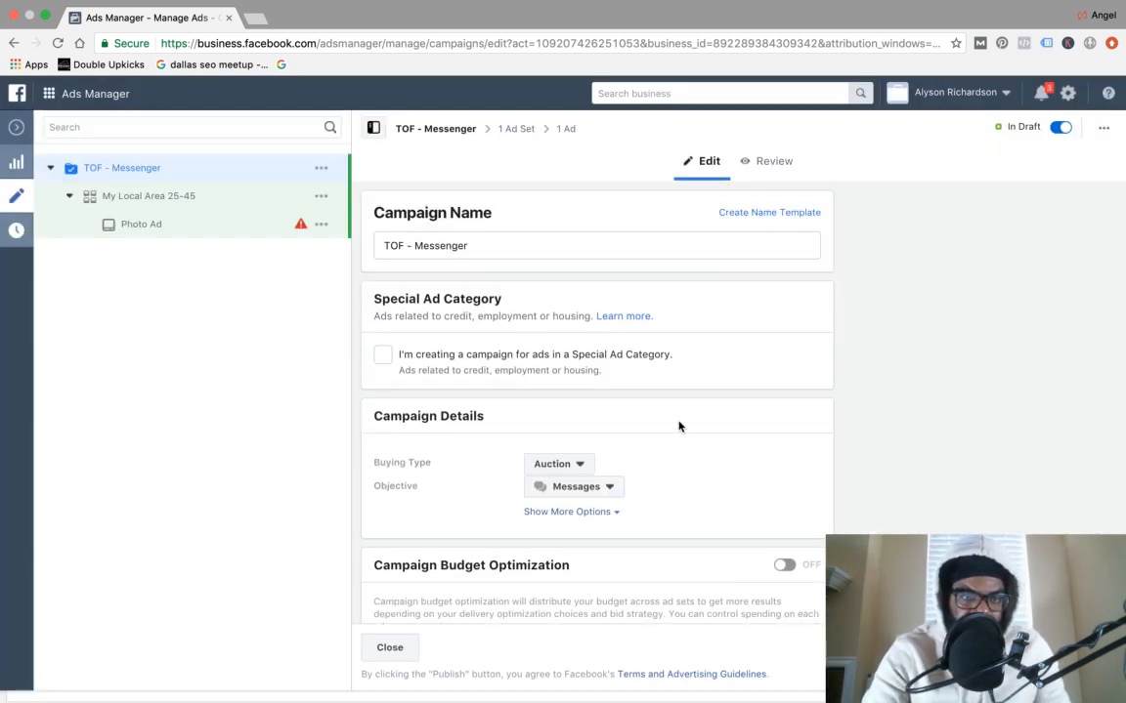
# In the My Local Area 25-45 ad set, change the audience location to Dallas, Texas, United States.
pyautogui.scroll(-1, 574, 379)
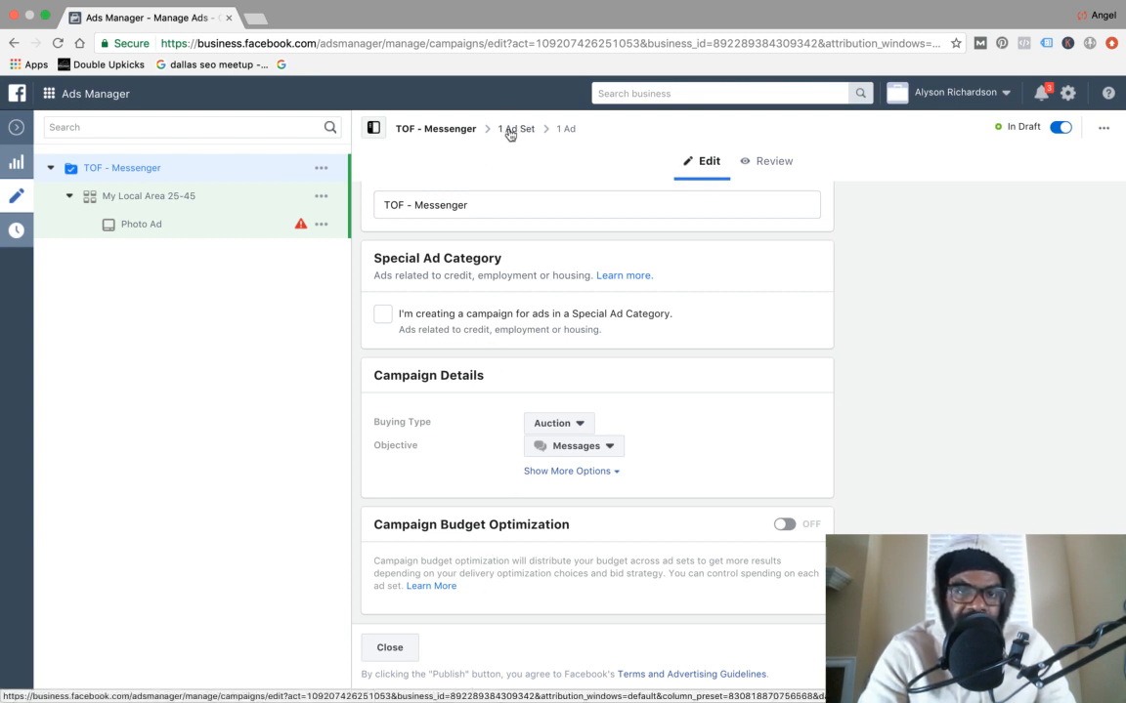
pyautogui.click(177, 200)
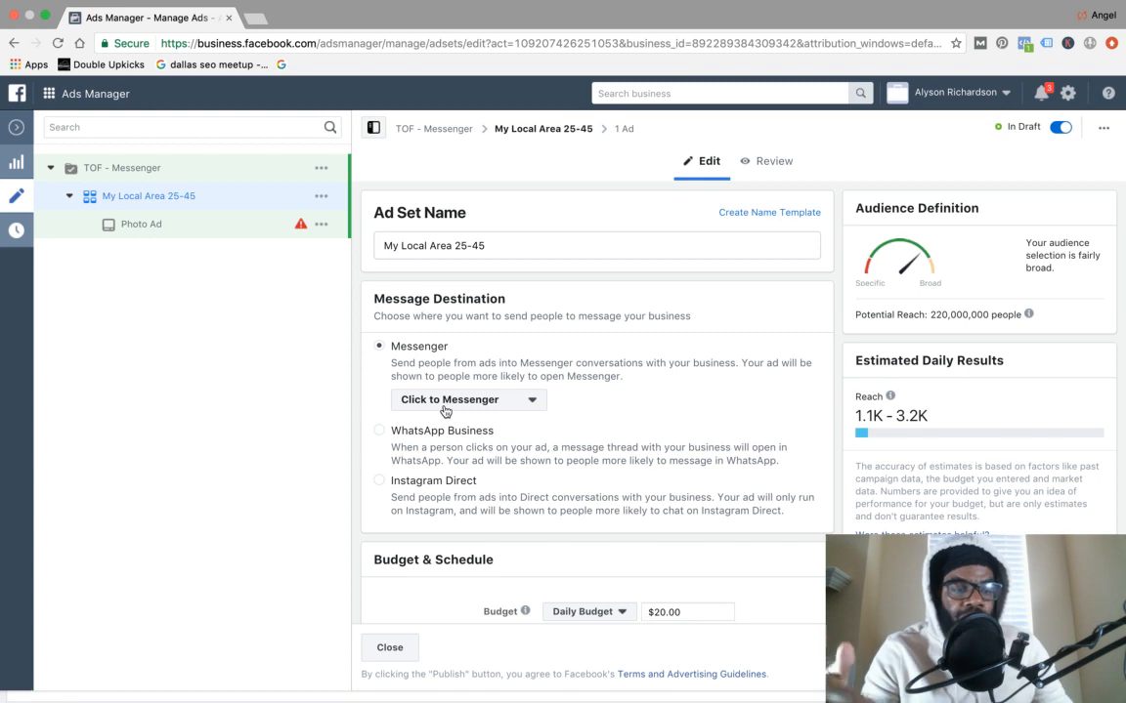
pyautogui.scroll(-5, 460, 419)
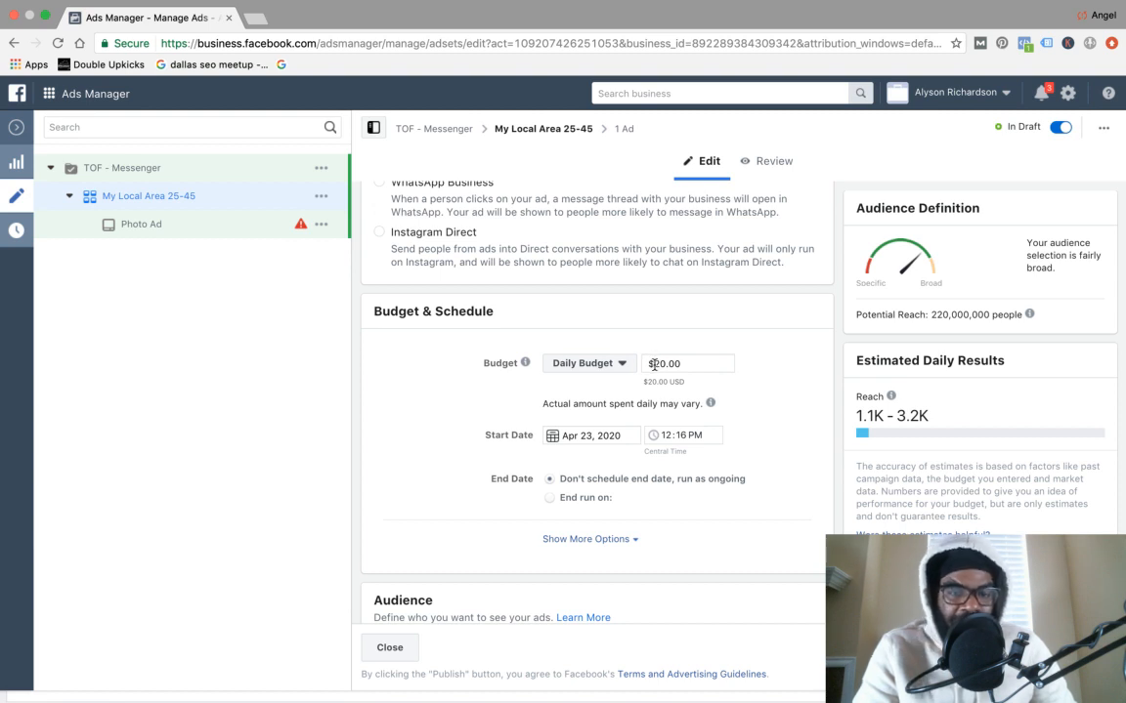
pyautogui.scroll(-5, 657, 366)
pyautogui.scroll(-1, 654, 370)
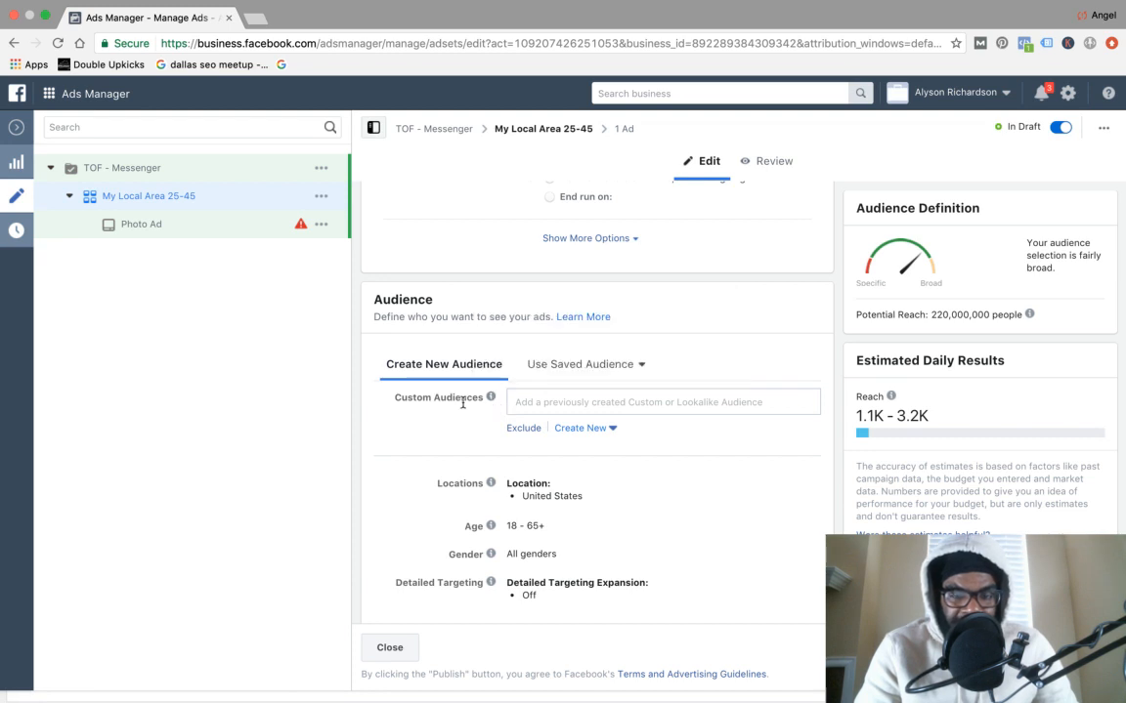
pyautogui.moveTo(491, 398)
pyautogui.scroll(-1, 518, 411)
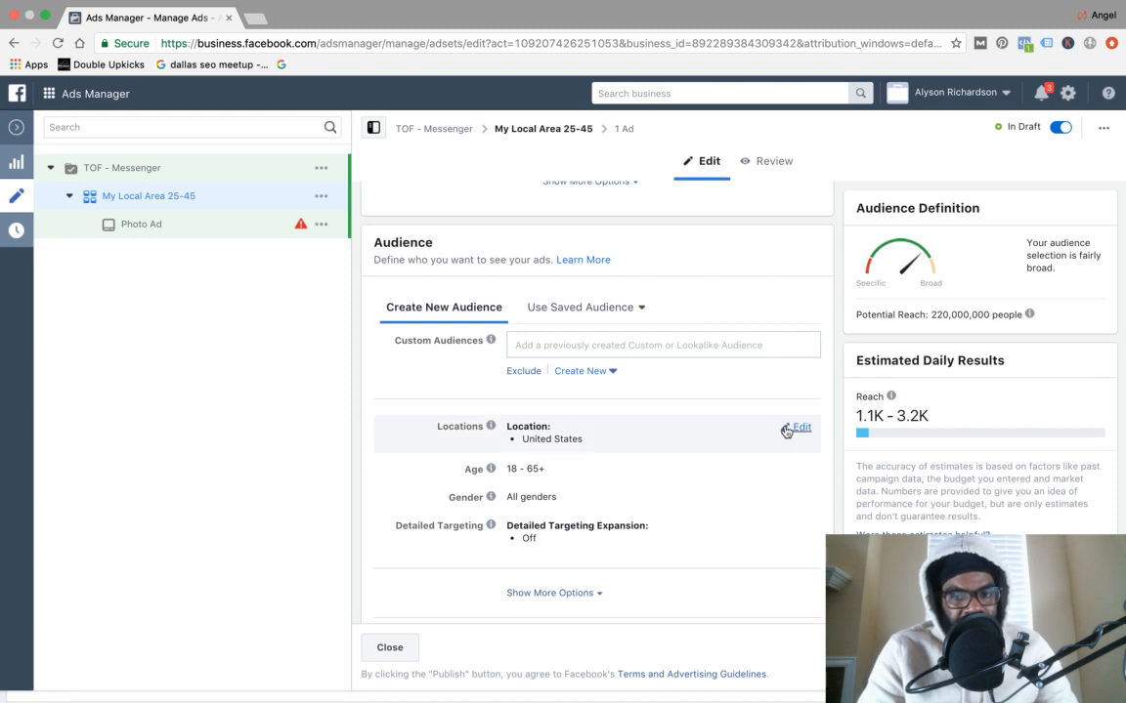
pyautogui.click(797, 428)
pyautogui.click(692, 507)
pyautogui.write('dallas')
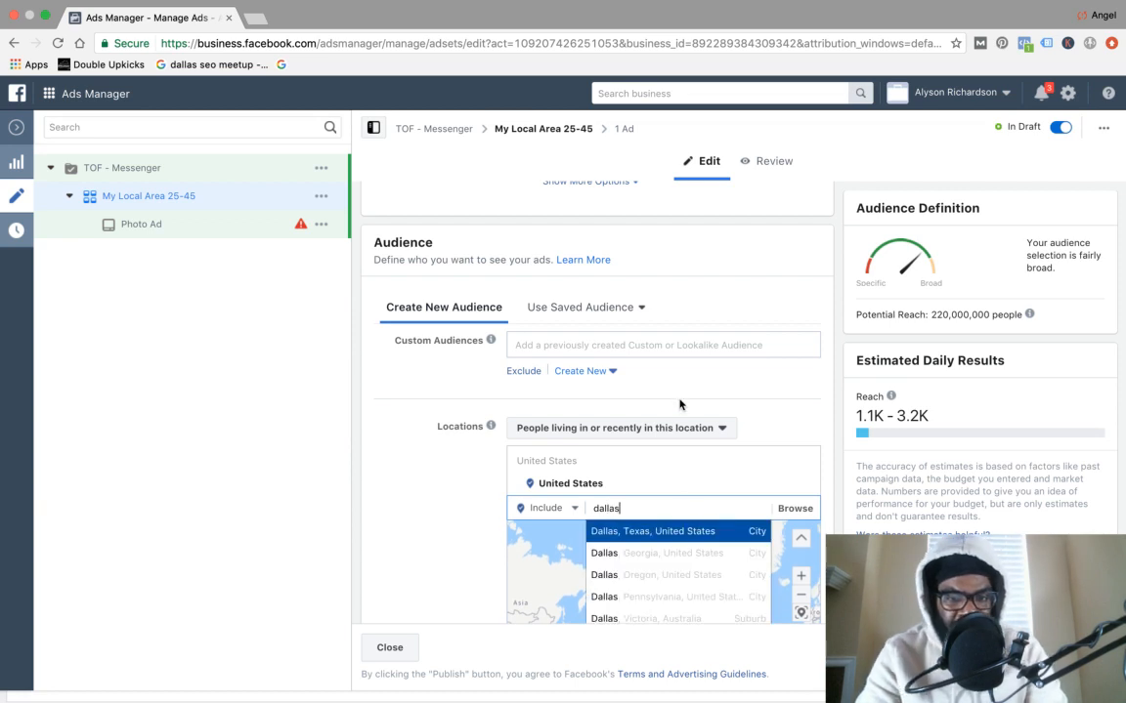
pyautogui.scroll(-2, 678, 397)
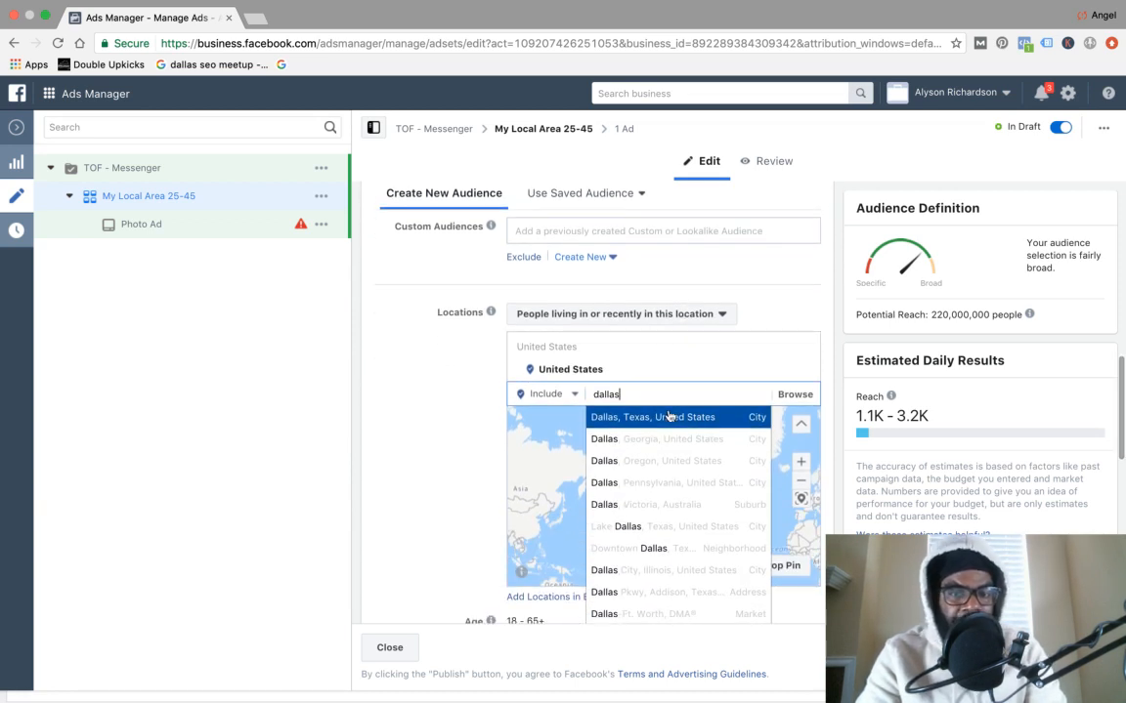
pyautogui.click(668, 416)
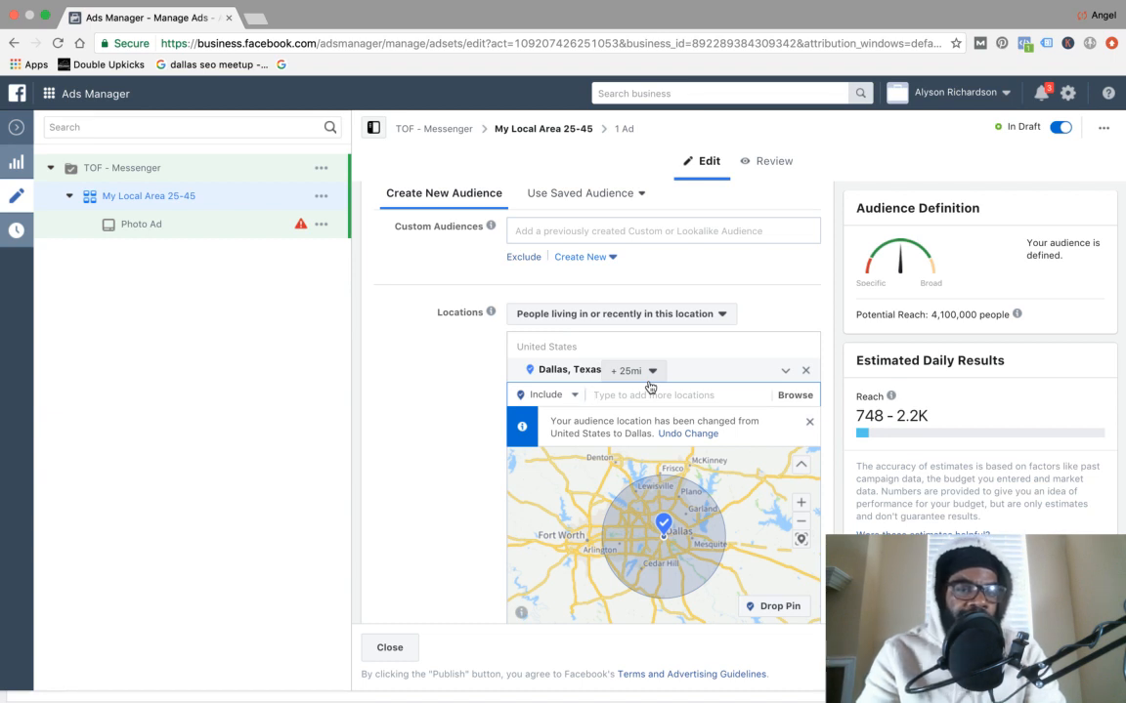
# Try to set the radius of the Dallas audience location to 30 mi.
pyautogui.click(630, 371)
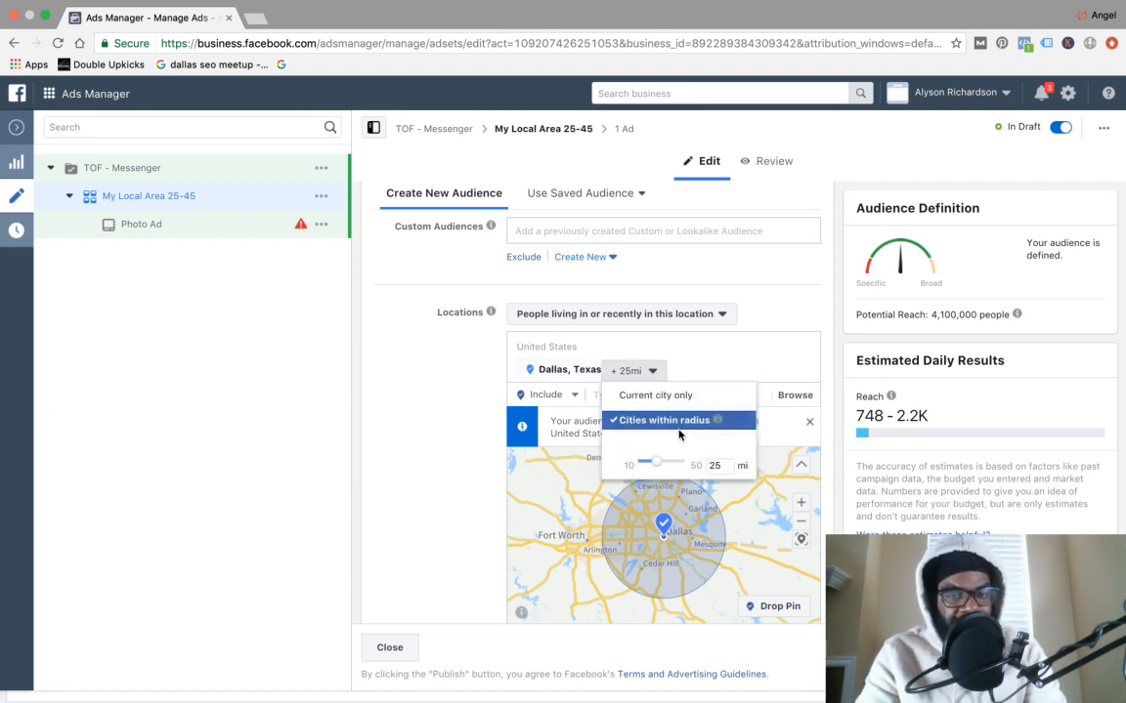
pyautogui.click(718, 462)
pyautogui.press('BackSpace')
pyautogui.press('BackSpace')
pyautogui.write('30')
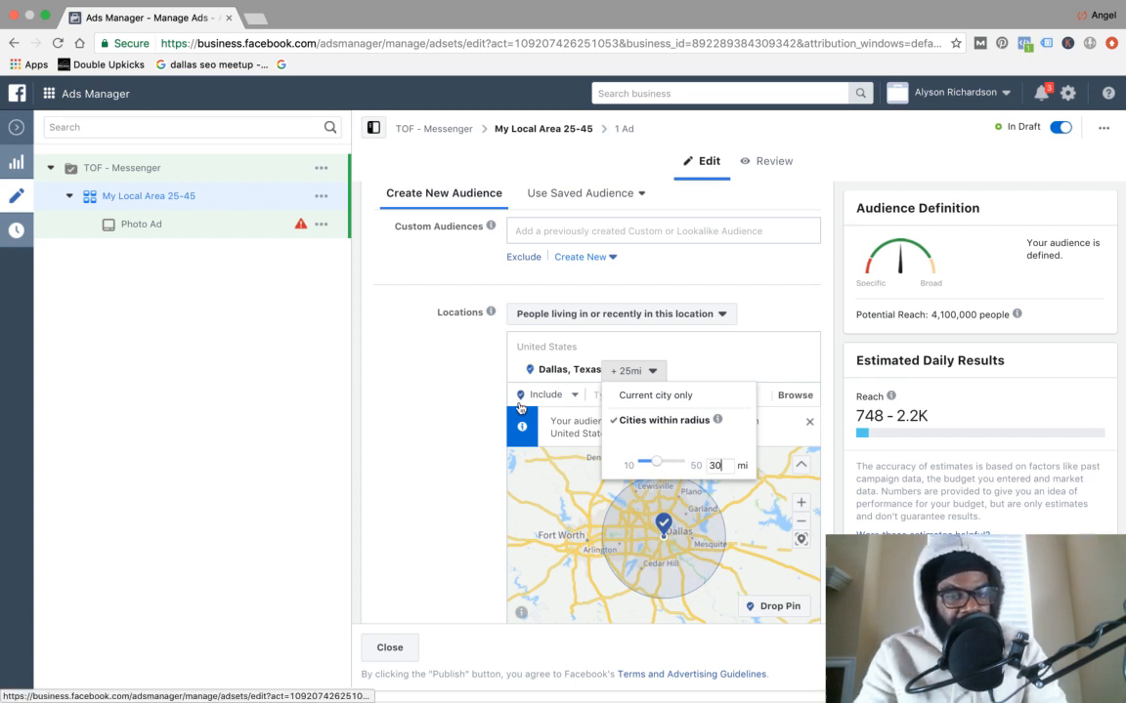
pyautogui.click(464, 391)
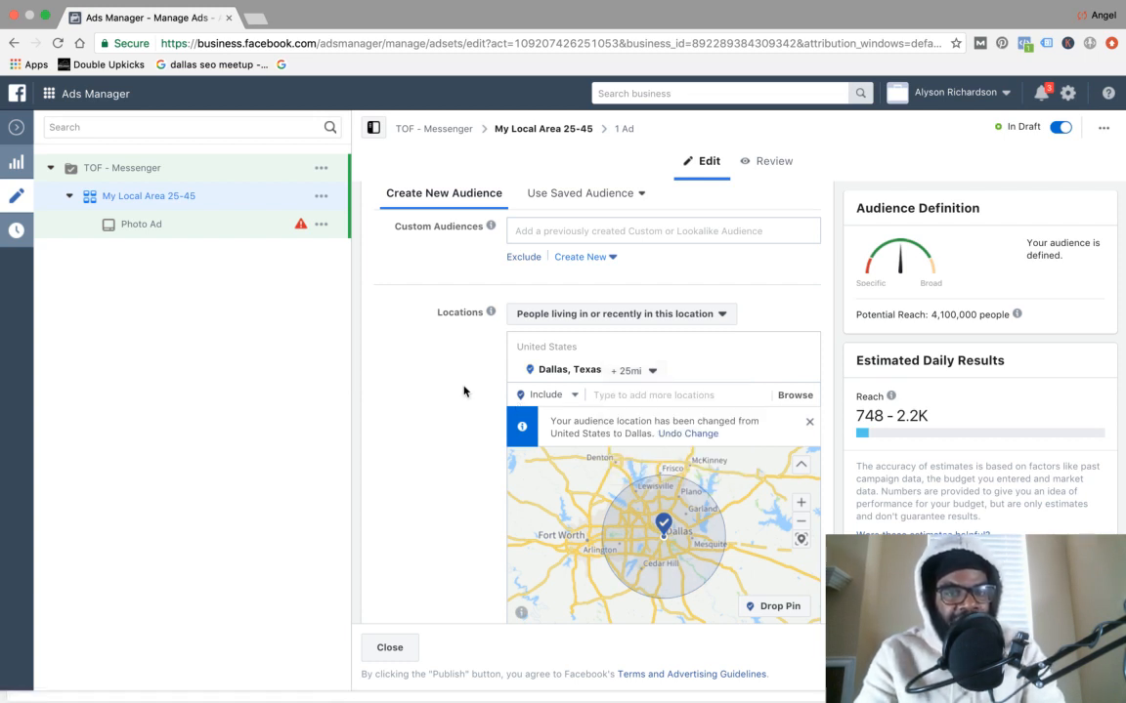
# Expand the Dallas location's cities-within-radius distance to 30 mi and apply it.
pyautogui.click(635, 370)
pyautogui.moveTo(656, 462); pyautogui.dragTo(667, 468)
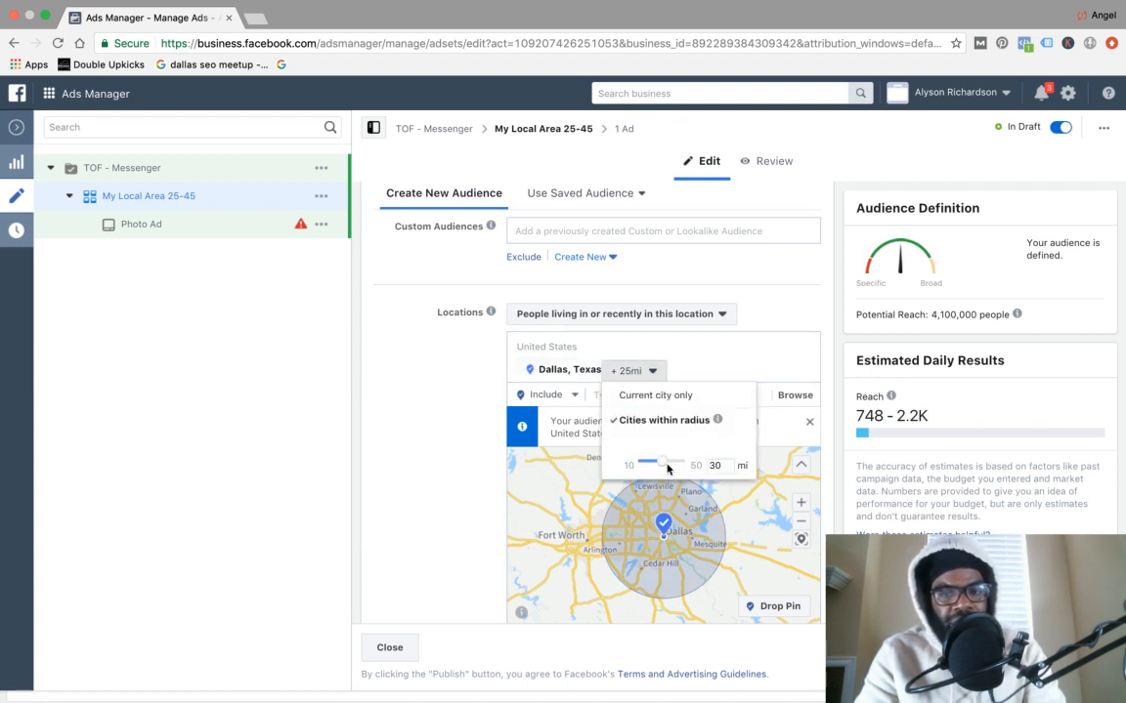
pyautogui.click(454, 409)
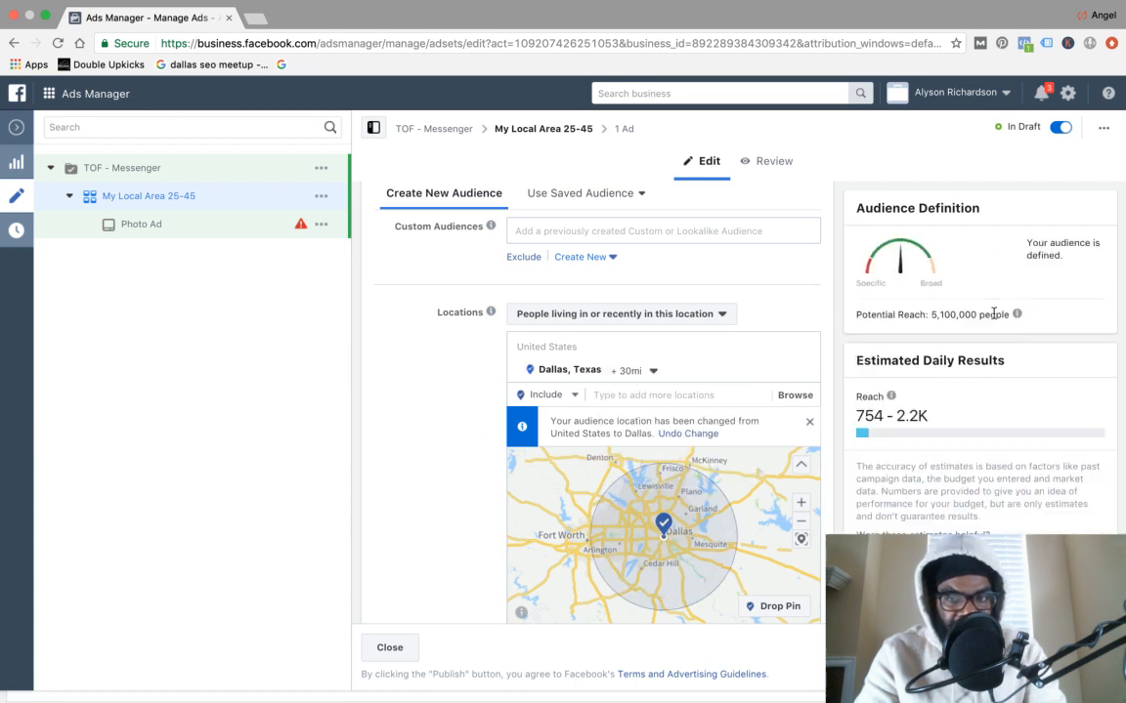
# Try a 25 mi radius for the Dallas audience location, and return the radius to 30 mi.
pyautogui.moveTo(932, 314); pyautogui.dragTo(1008, 314)
pyautogui.click(630, 371)
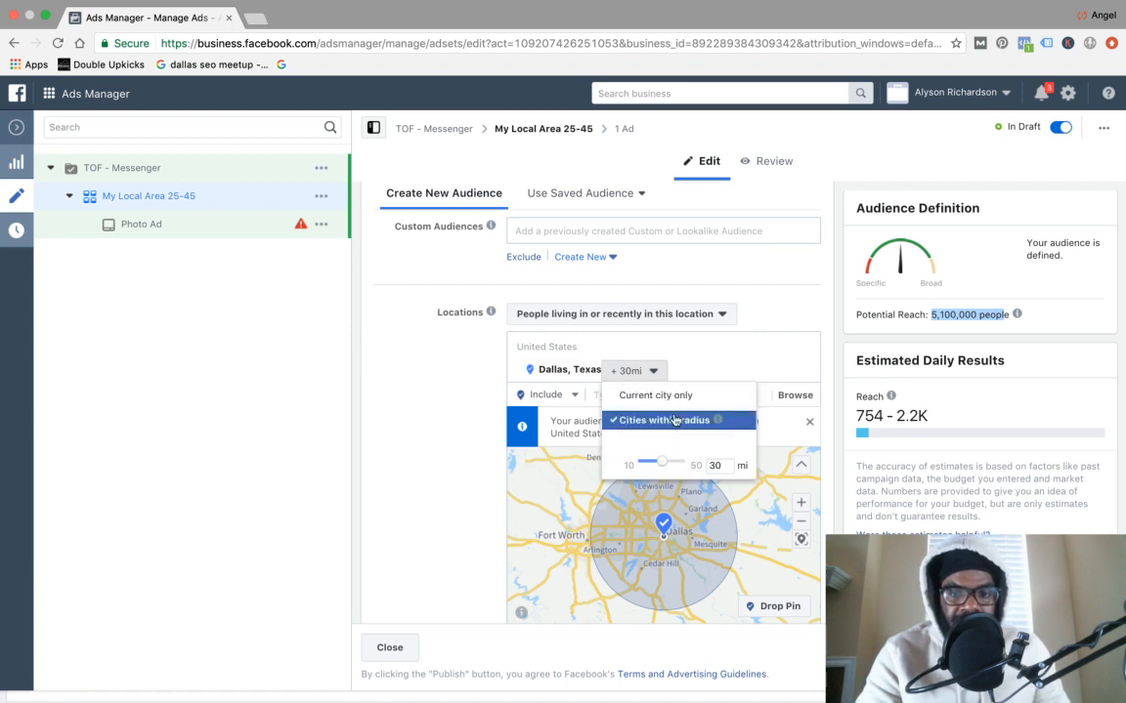
pyautogui.moveTo(663, 467); pyautogui.dragTo(660, 461)
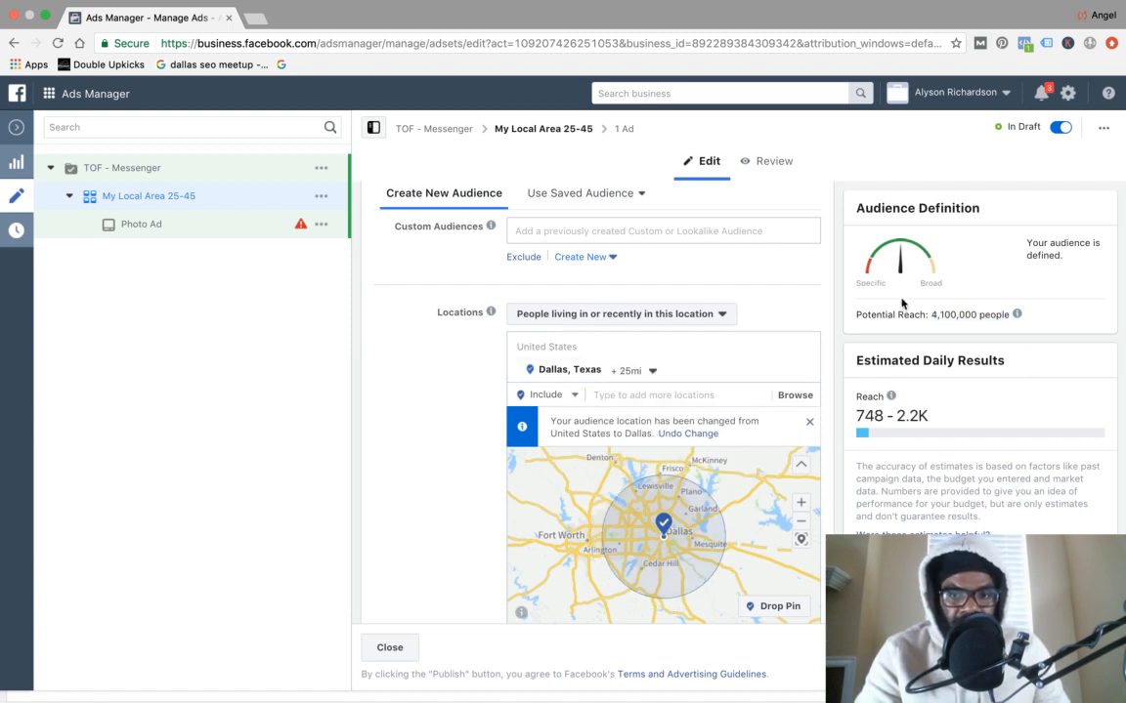
pyautogui.click(633, 371)
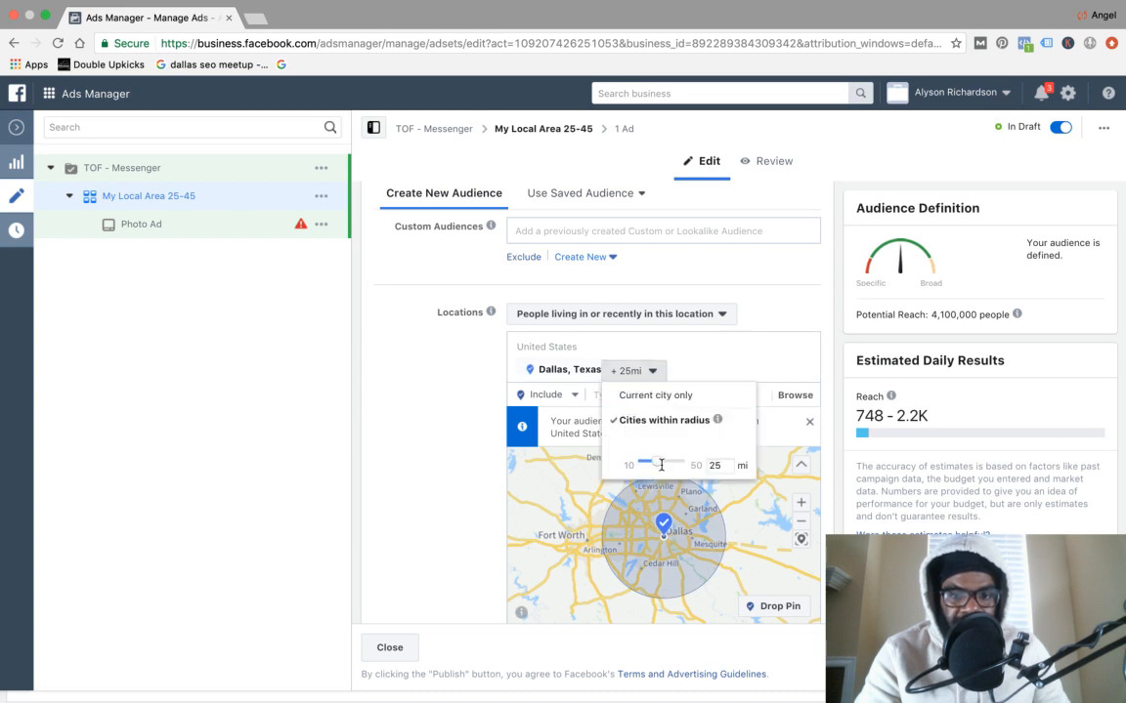
pyautogui.moveTo(650, 465); pyautogui.dragTo(670, 469)
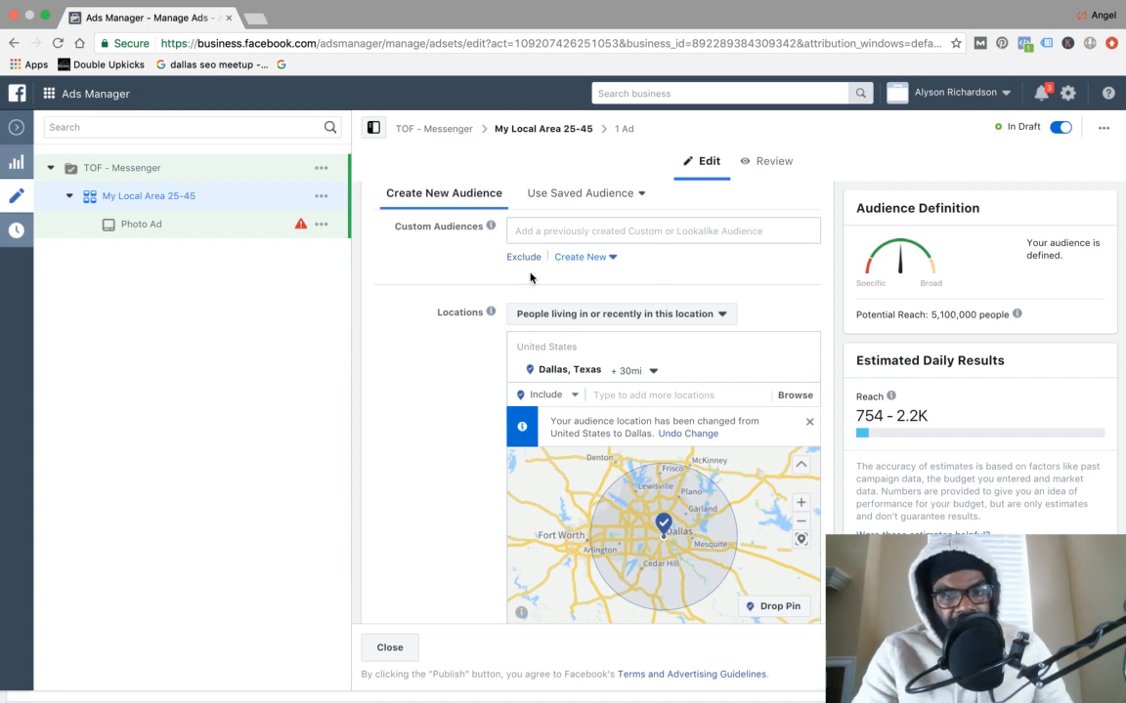
# Set the audience's age range to 25–50 and limit the gender to Women.
pyautogui.scroll(-1, 424, 369)
pyautogui.scroll(-3, 423, 369)
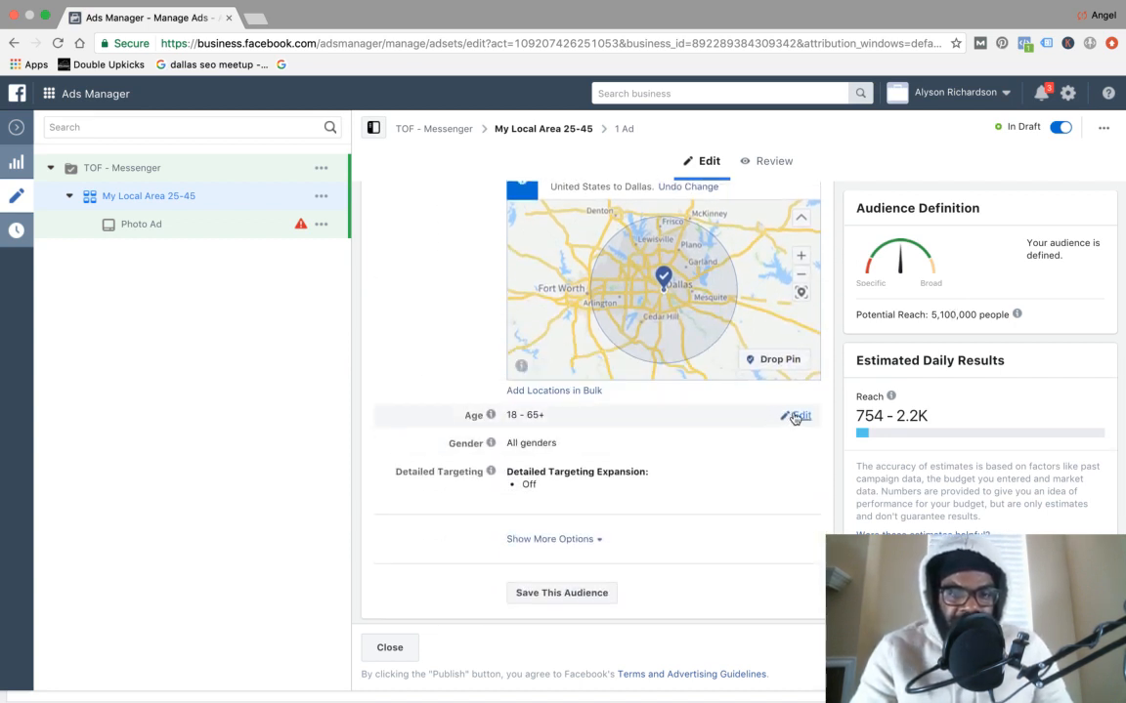
pyautogui.click(793, 418)
pyautogui.click(520, 418)
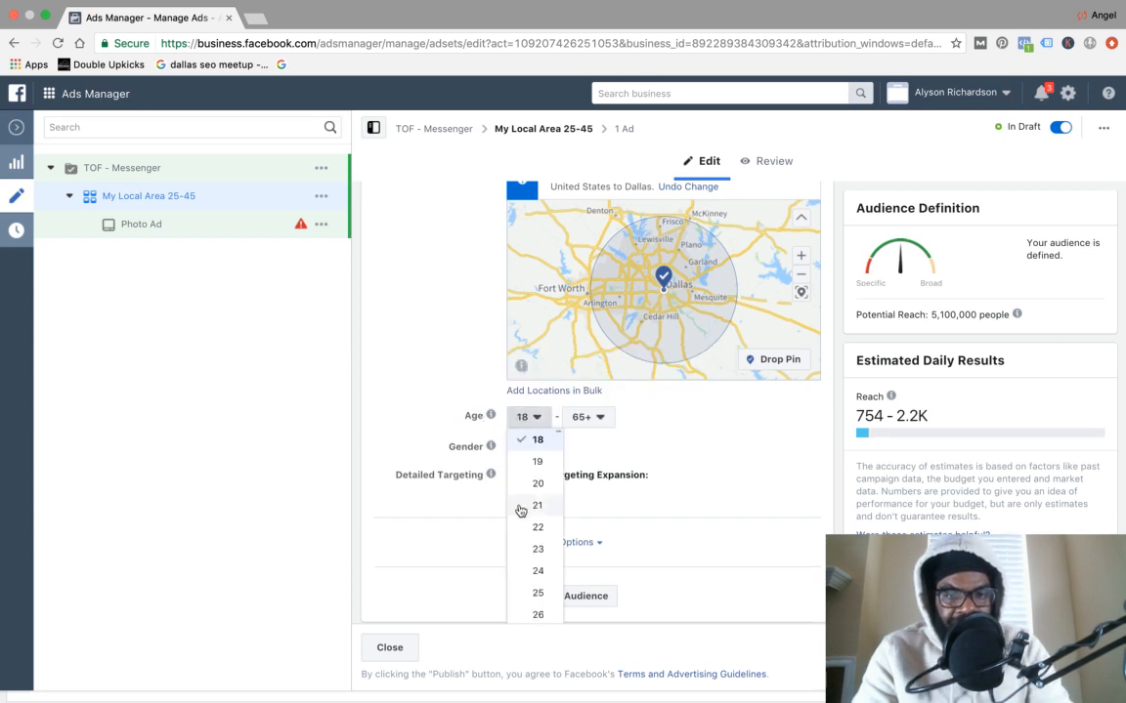
pyautogui.scroll(-1, 523, 533)
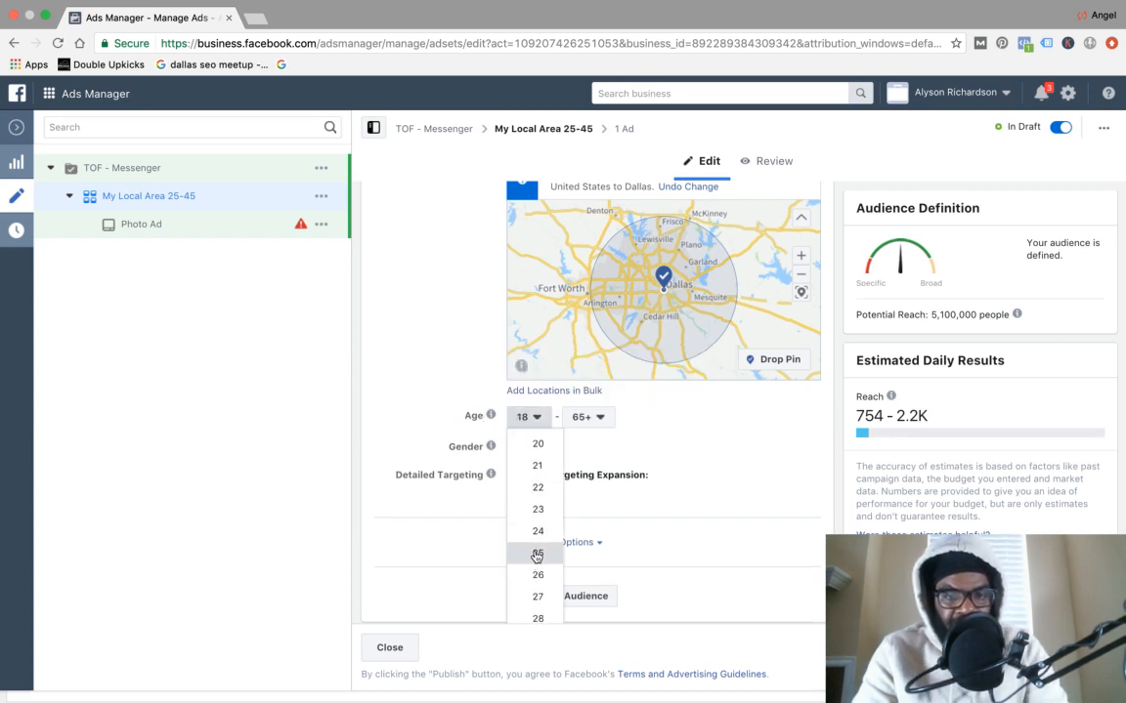
pyautogui.click(535, 552)
pyautogui.click(593, 417)
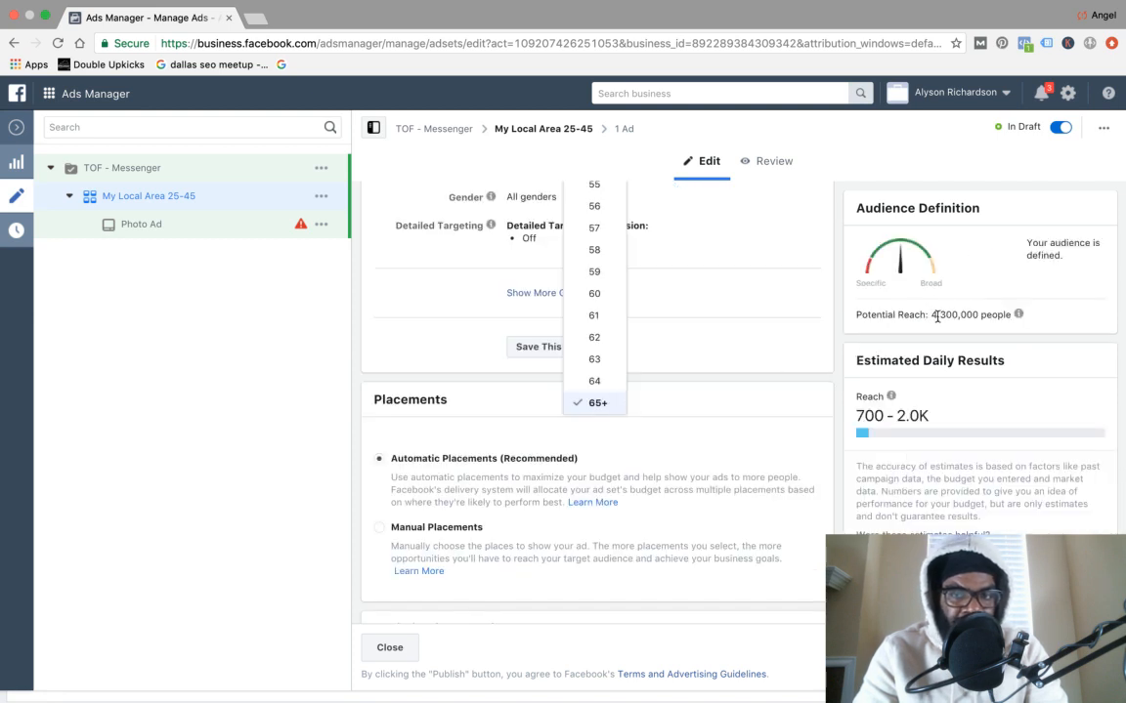
pyautogui.scroll(1, 592, 281)
pyautogui.scroll(3, 592, 283)
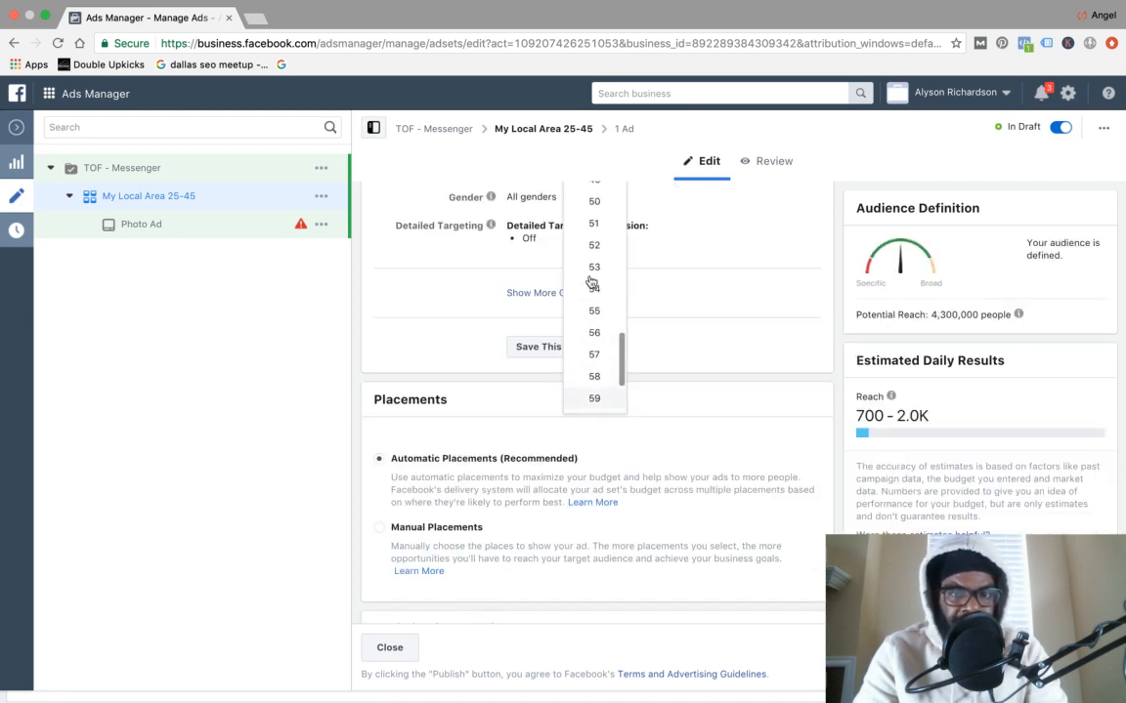
pyautogui.click(595, 210)
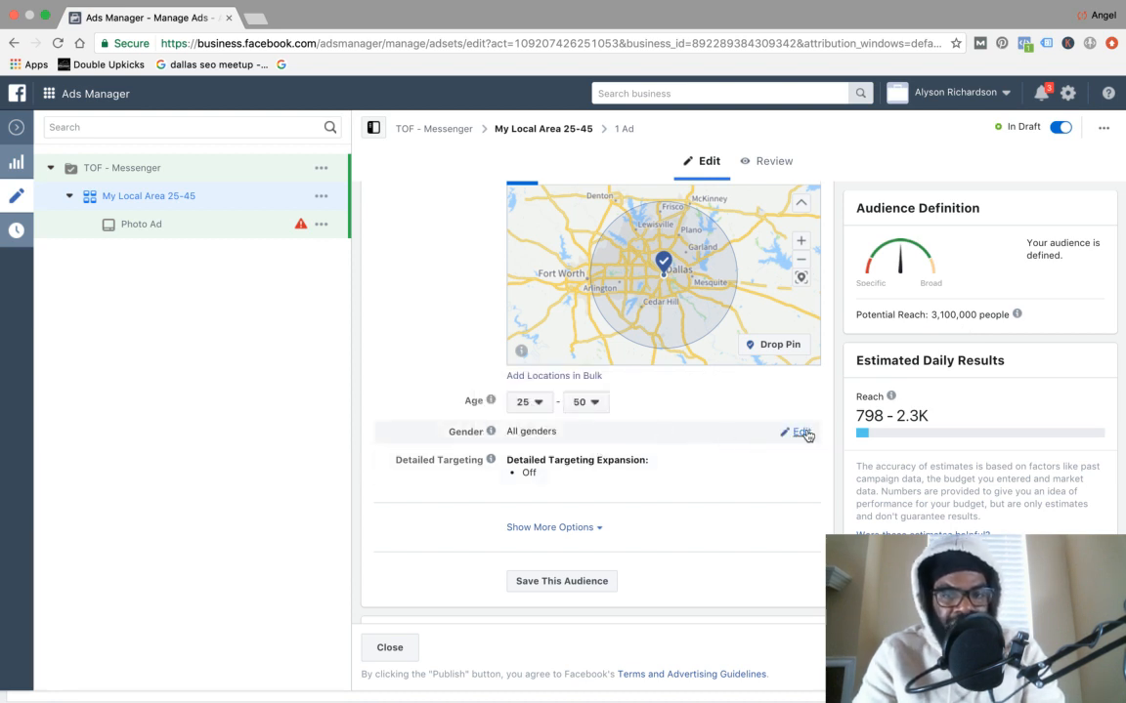
pyautogui.click(801, 432)
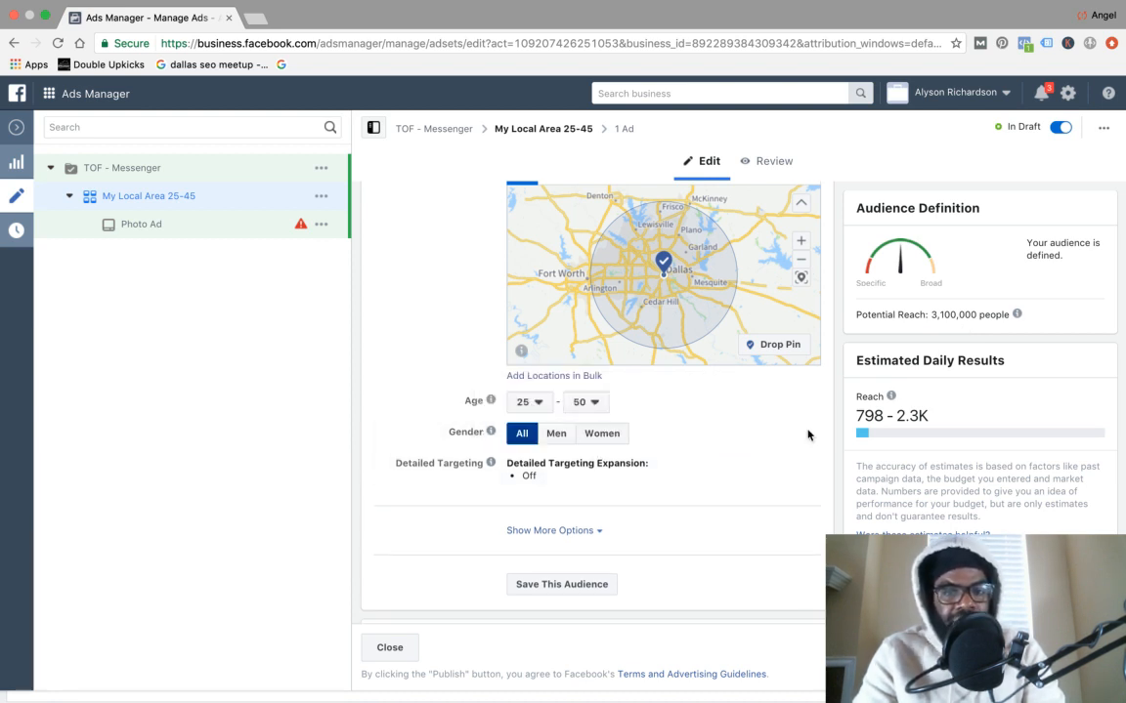
pyautogui.click(598, 437)
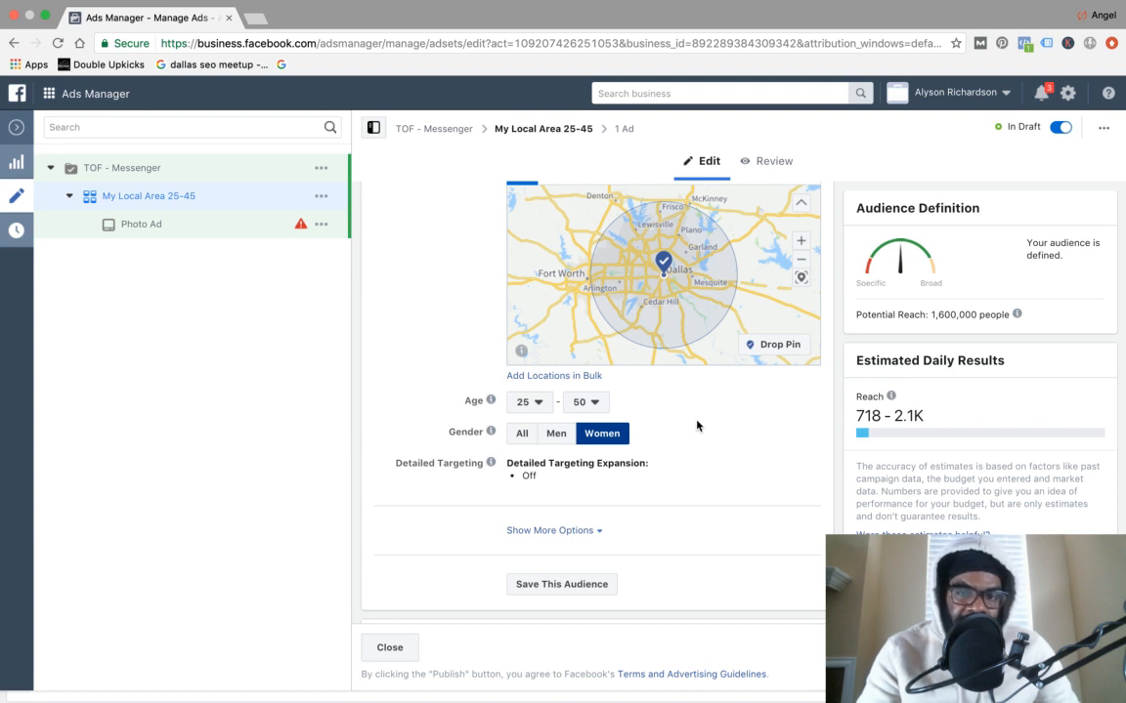
# Reduce the cities-within-radius distance of the Dallas, Texas audience location to 15 mi.
pyautogui.scroll(5, 697, 425)
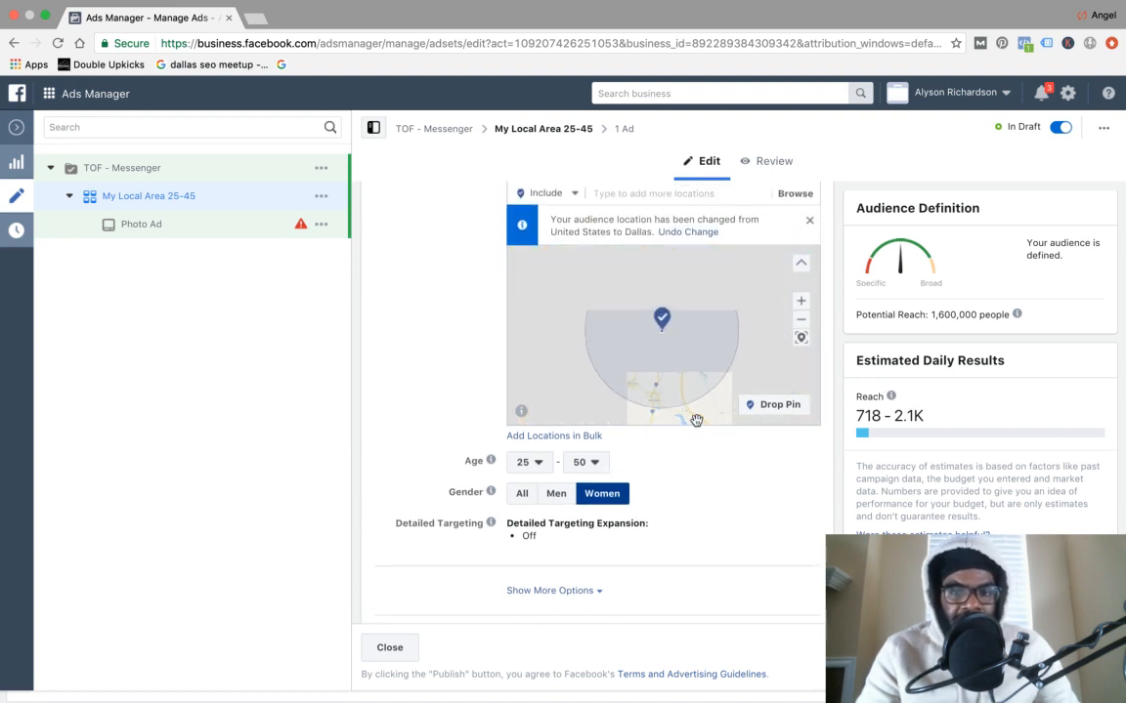
pyautogui.scroll(3, 443, 330)
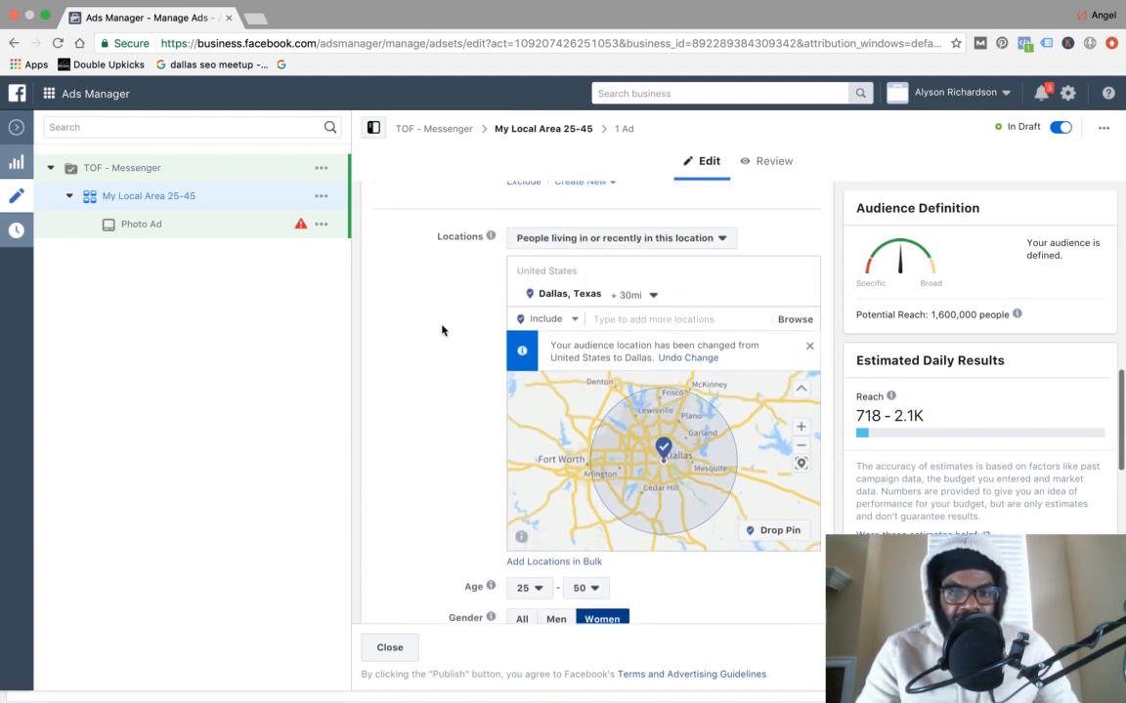
pyautogui.click(631, 309)
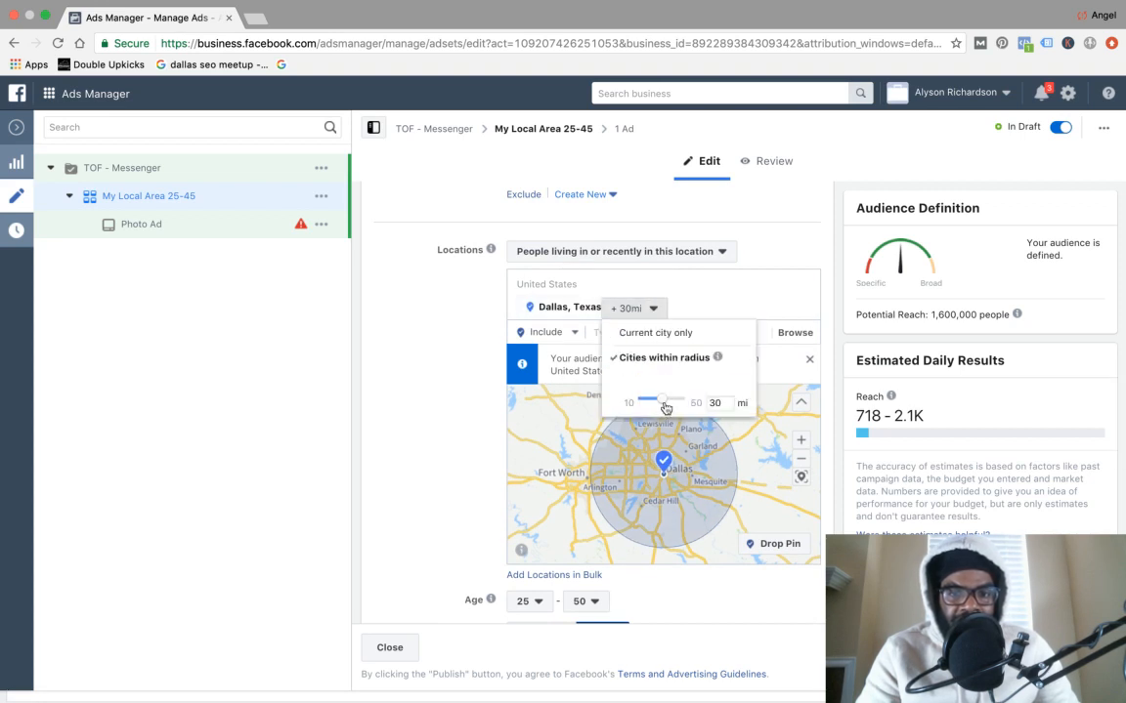
pyautogui.moveTo(659, 402); pyautogui.dragTo(650, 402)
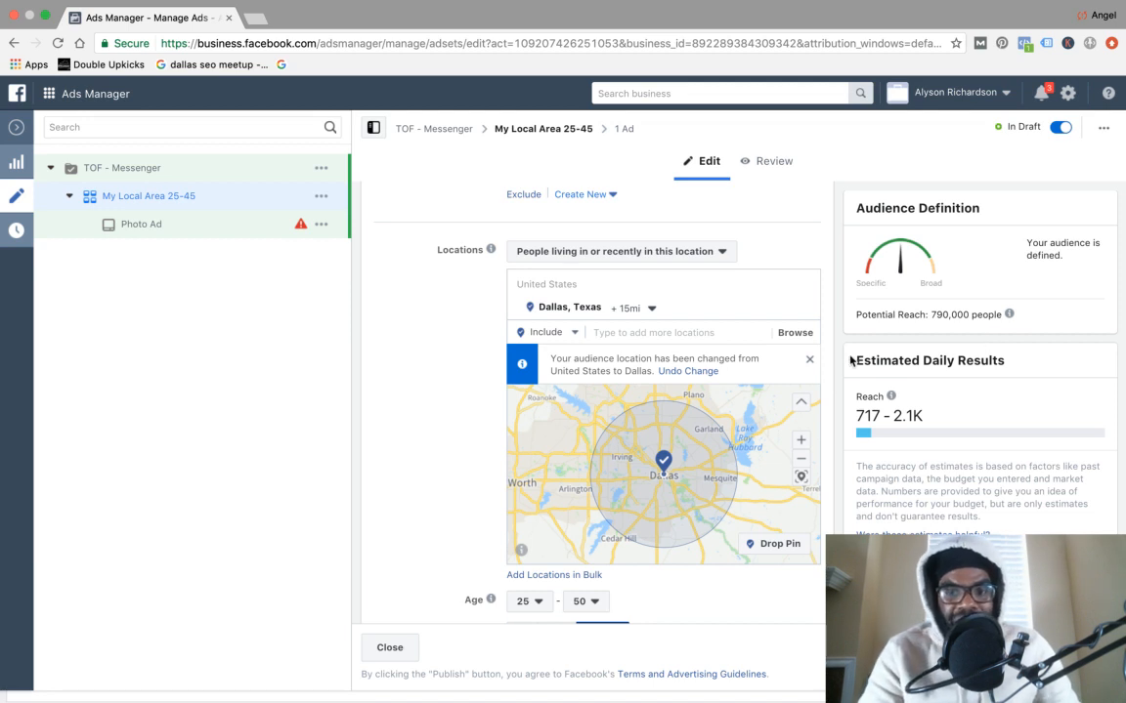
# Switch the ad set to Manual Placements and exclude the Instagram and Messenger platforms.
pyautogui.scroll(-3, 840, 360)
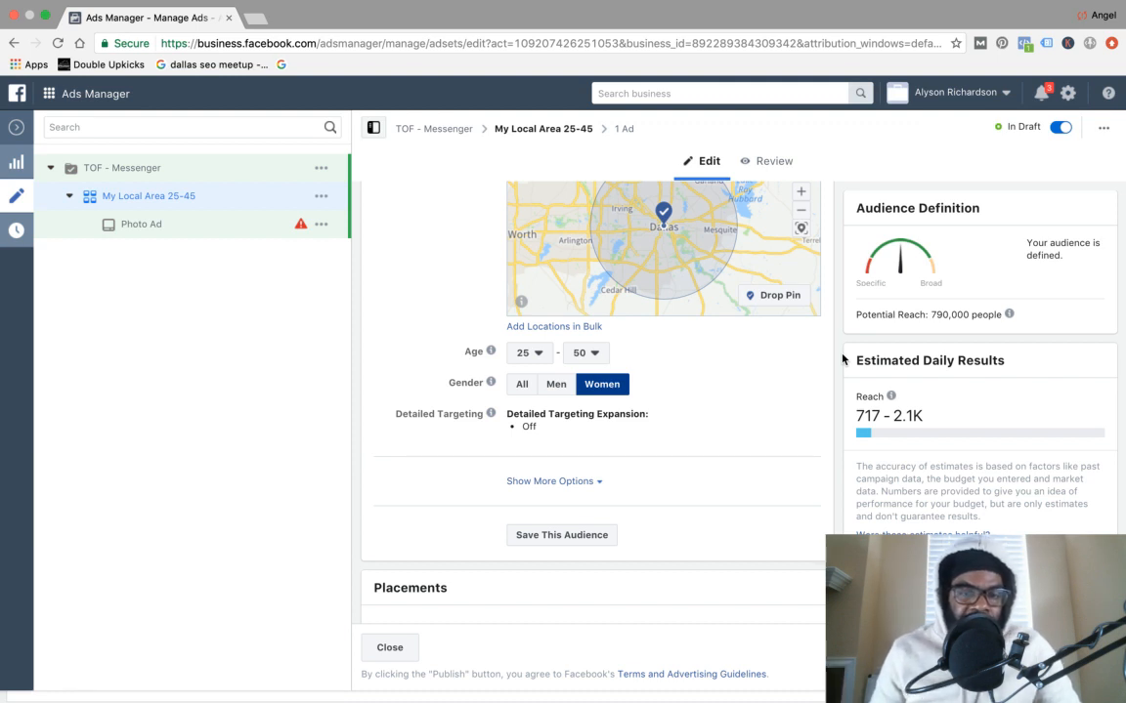
pyautogui.scroll(-5, 736, 454)
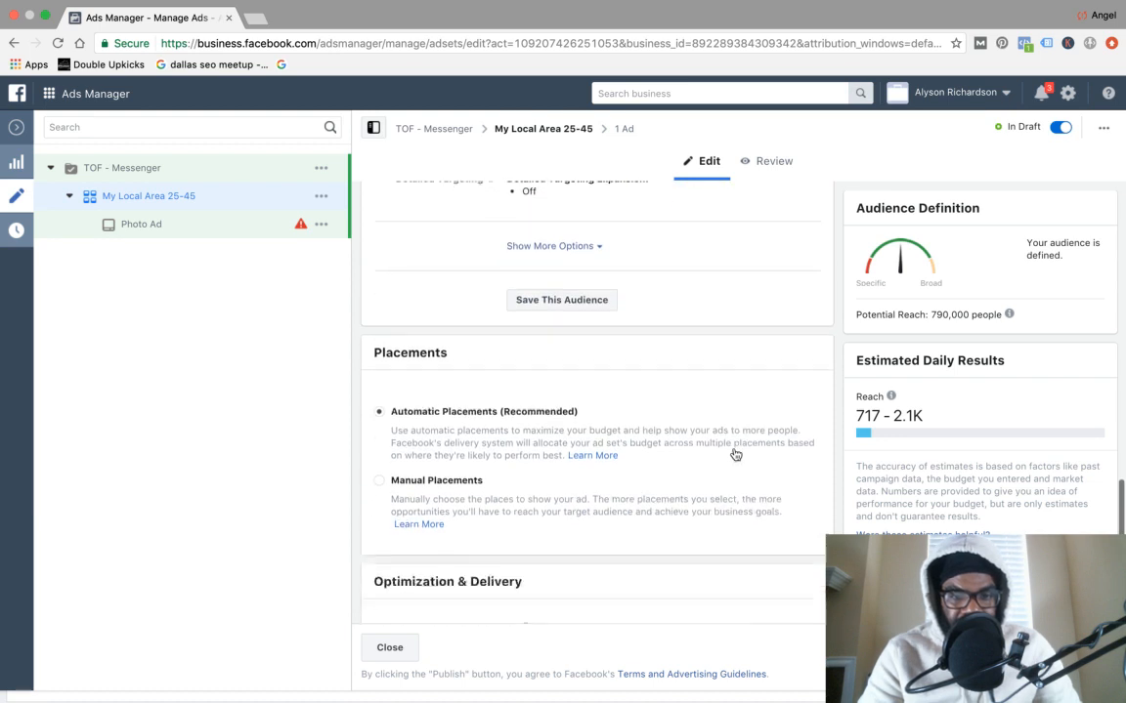
pyautogui.click(485, 403)
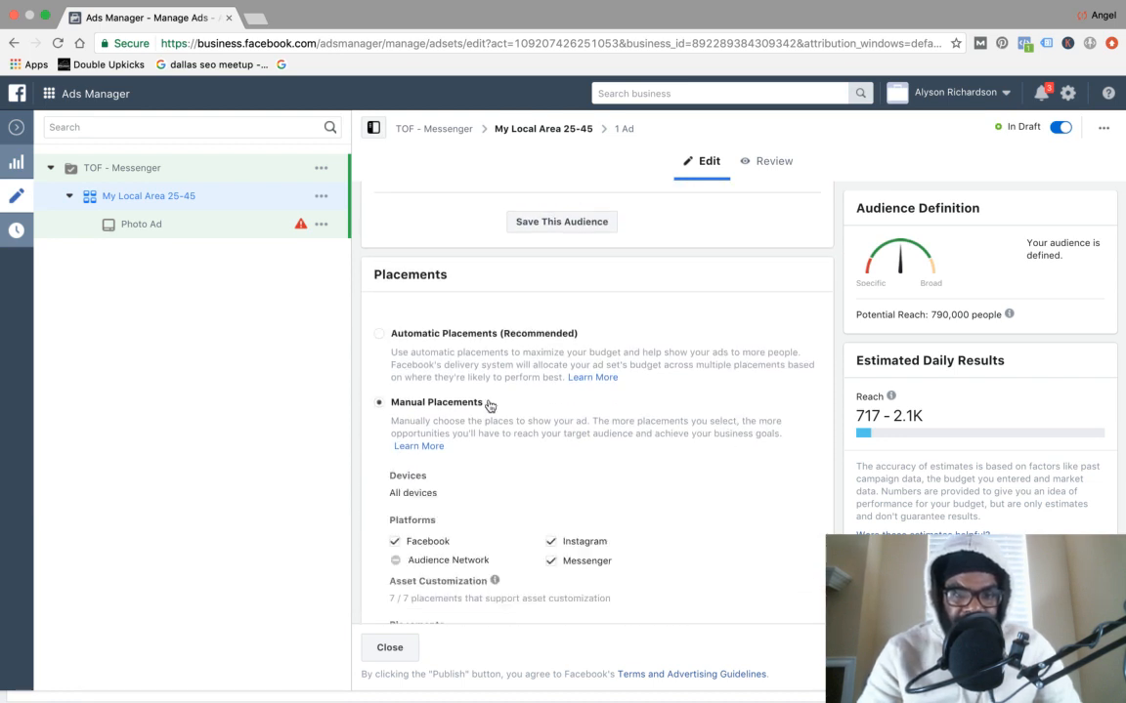
pyautogui.scroll(-2, 489, 406)
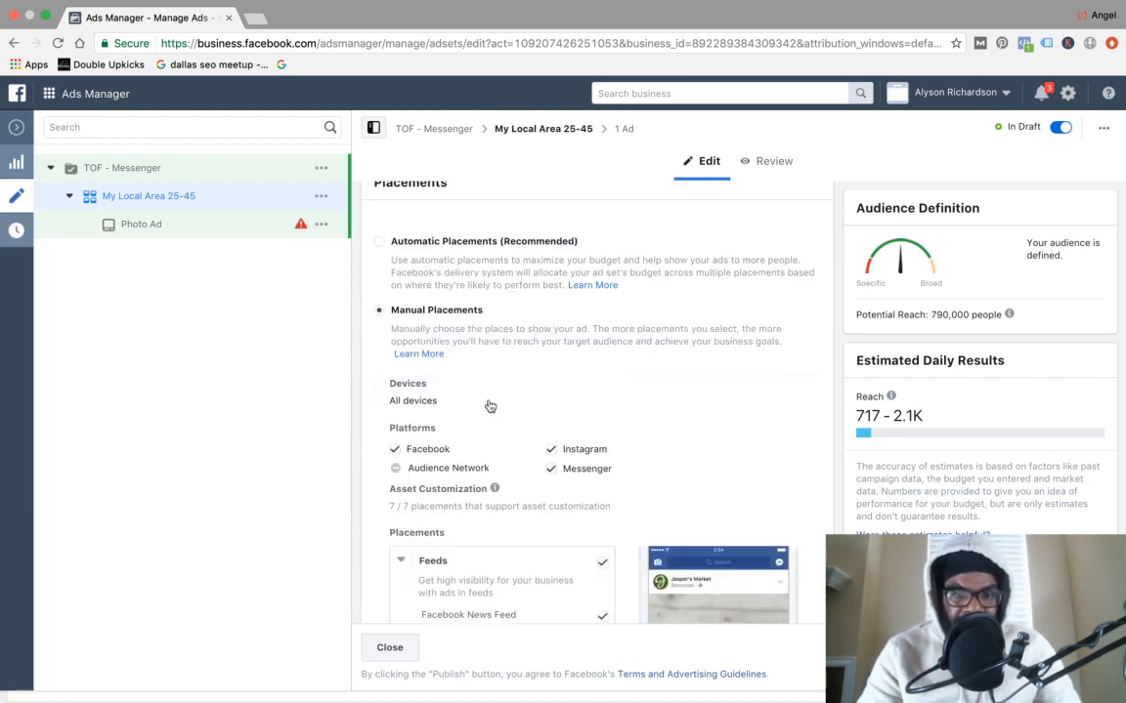
pyautogui.click(552, 451)
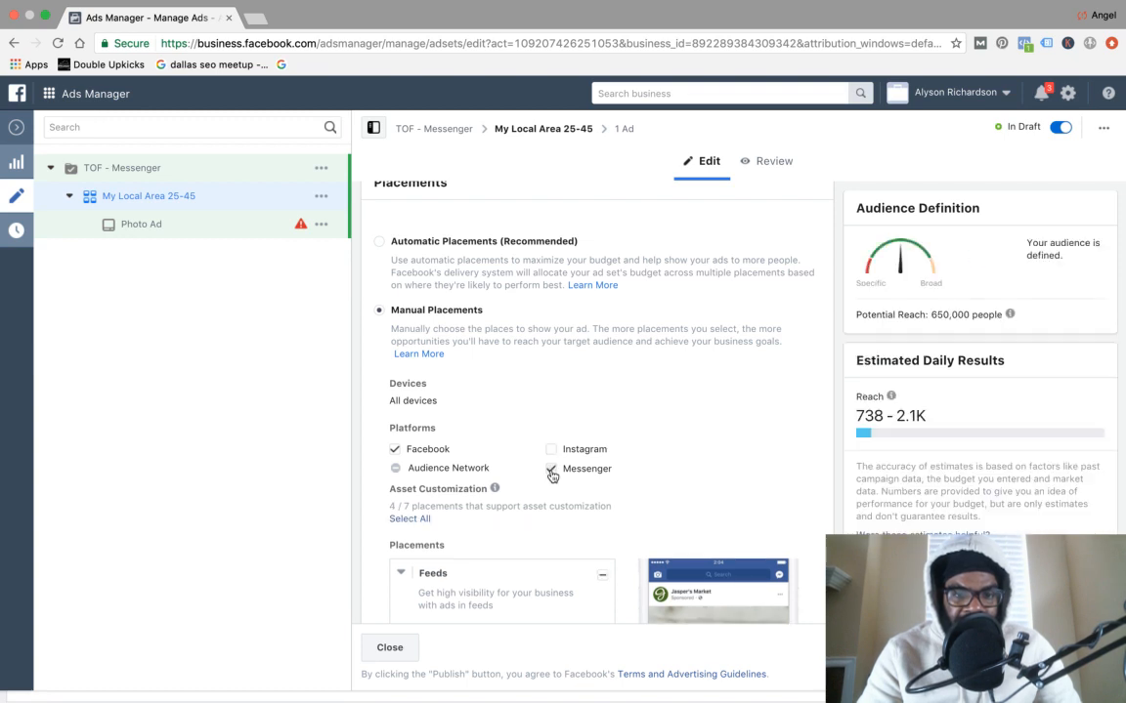
pyautogui.click(552, 473)
# Remove Facebook Marketplace and all Stories from the placements, keeping only Facebook News Feed selected.
pyautogui.scroll(-3, 586, 489)
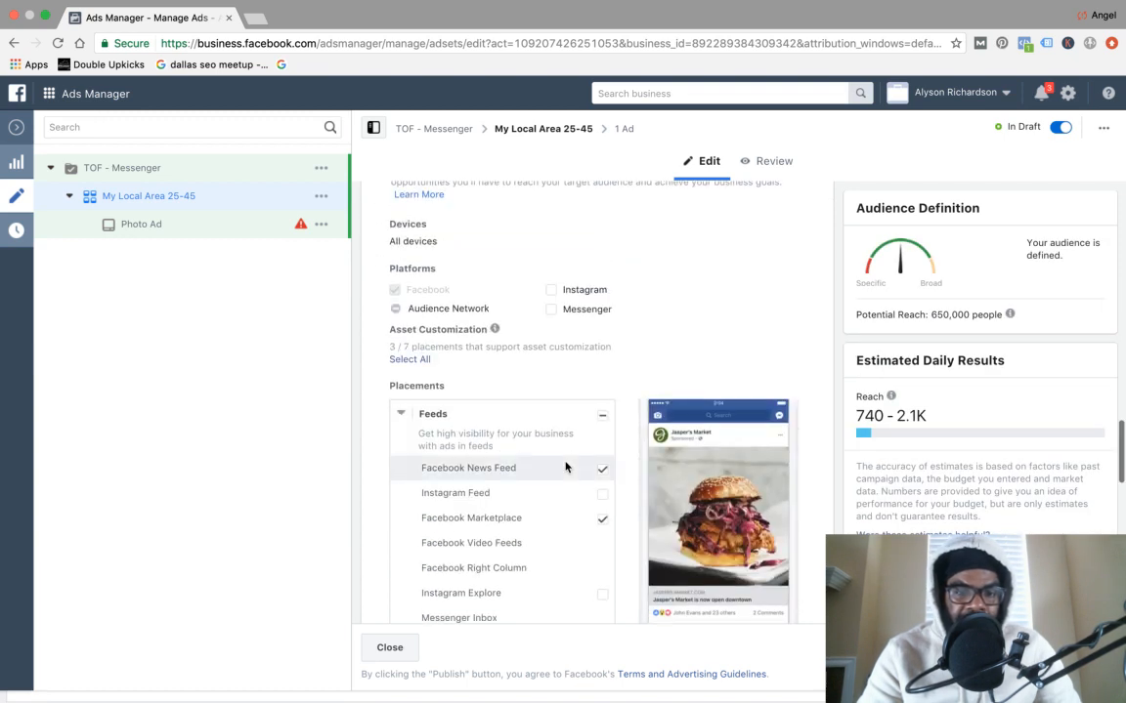
pyautogui.click(601, 517)
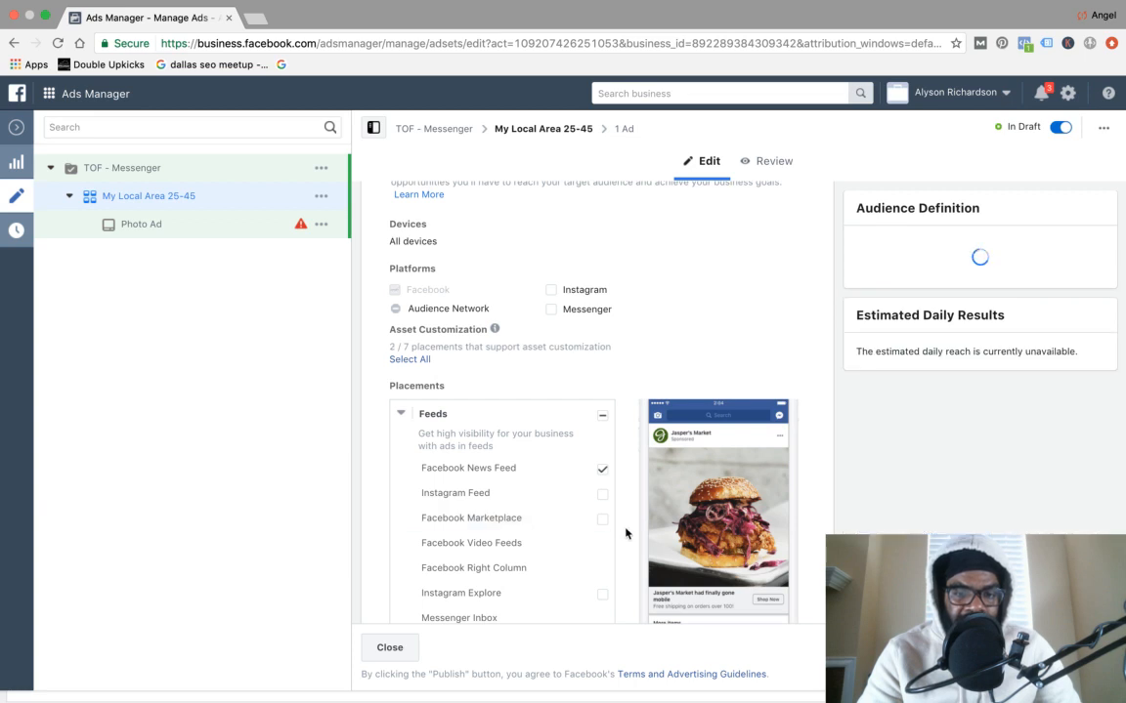
pyautogui.scroll(-1, 626, 532)
pyautogui.scroll(-2, 625, 533)
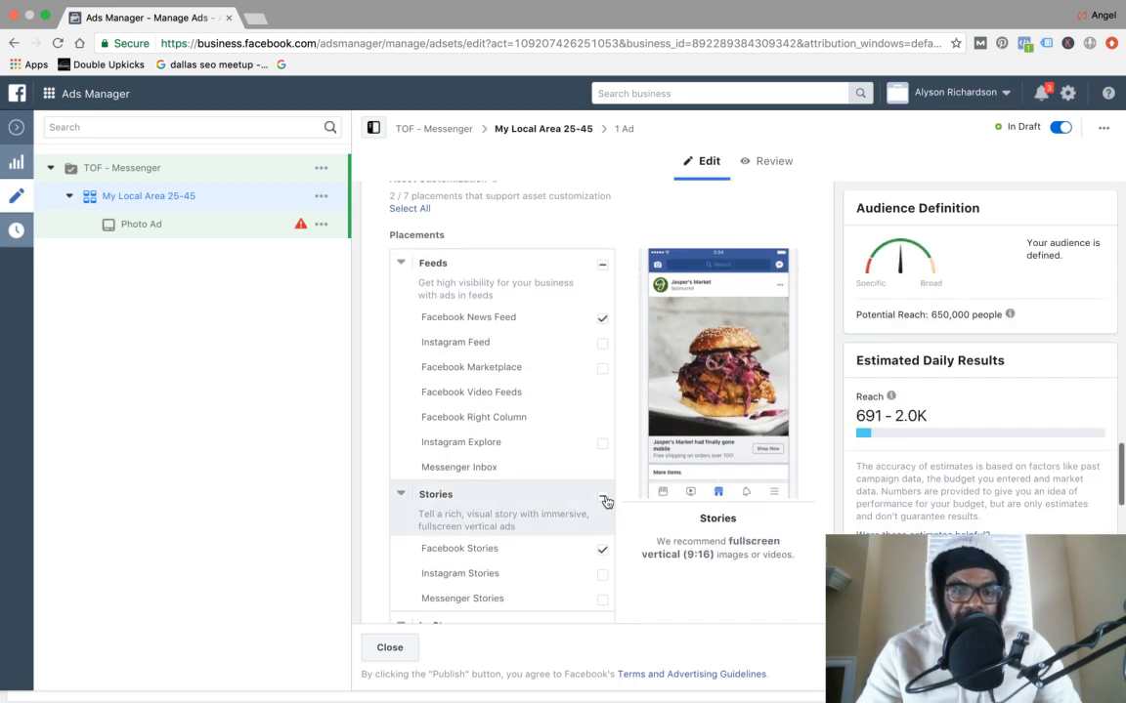
pyautogui.click(603, 497)
pyautogui.click(603, 497)
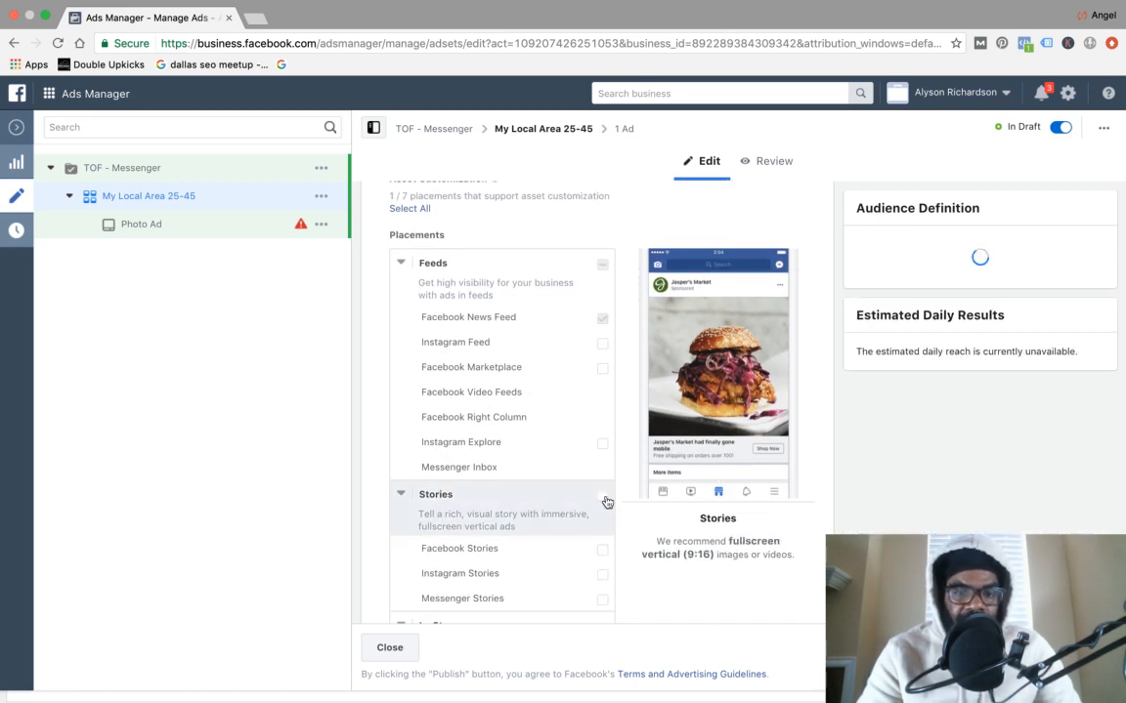
# Review the ad set's remaining placements, Optimization & Delivery settings, audience targeting, budget and schedule.
pyautogui.scroll(-10, 622, 495)
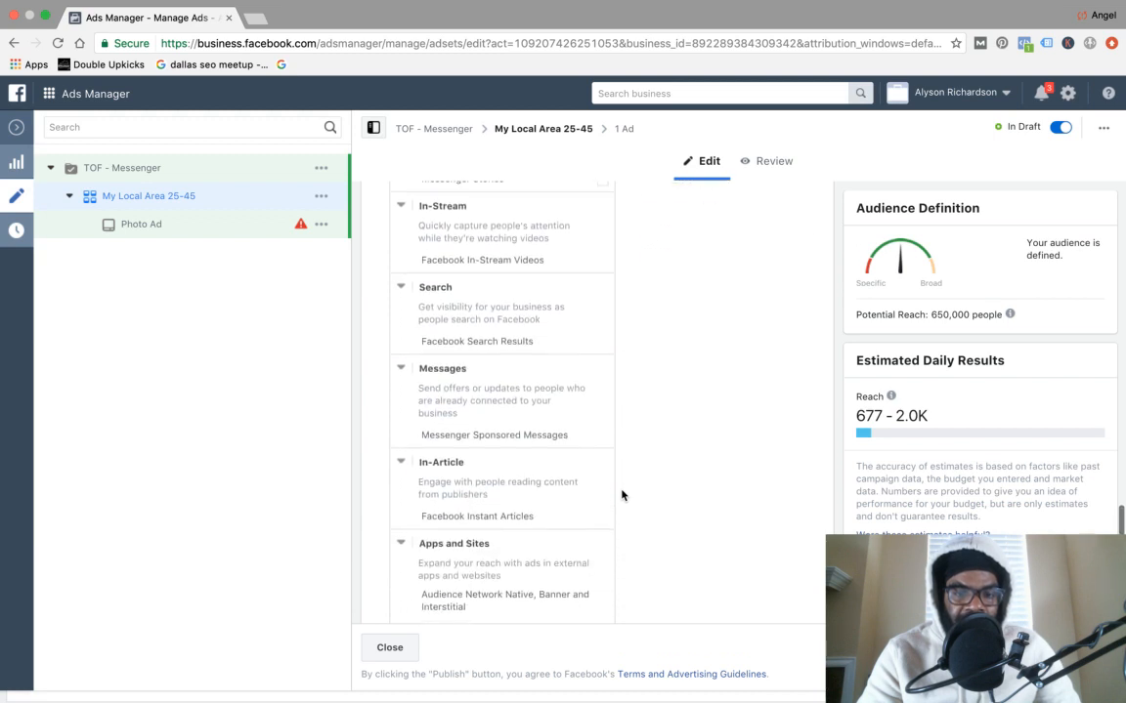
pyautogui.scroll(10, 621, 495)
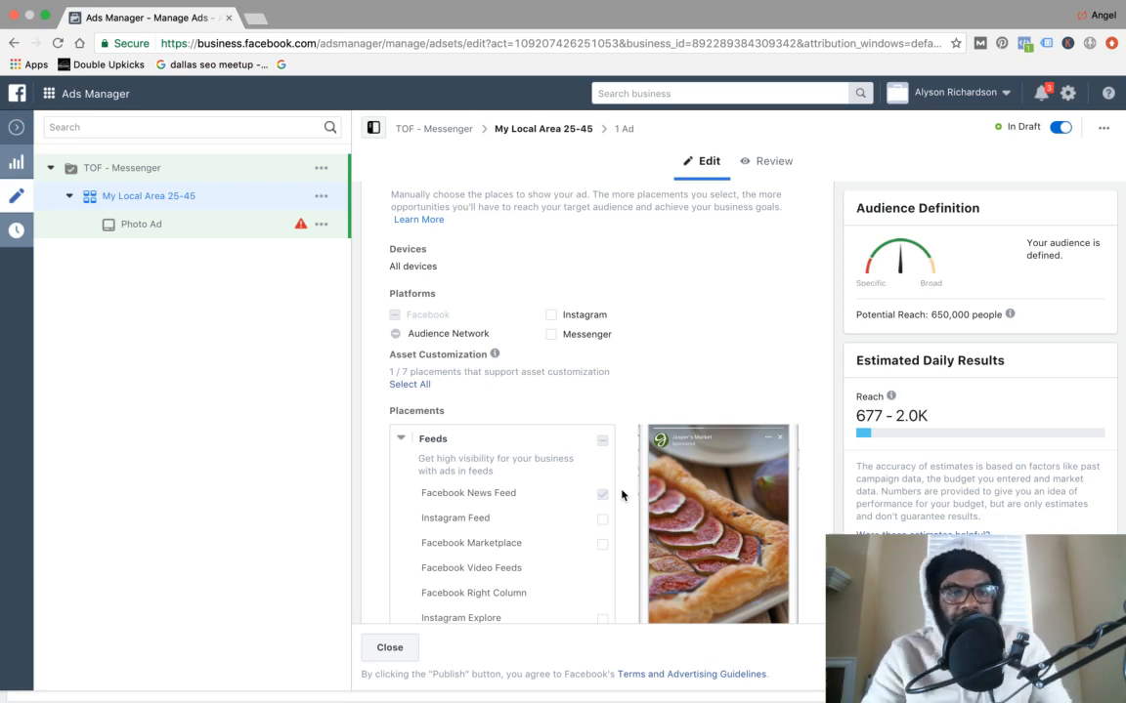
pyautogui.scroll(-5, 615, 449)
pyautogui.scroll(-10, 614, 441)
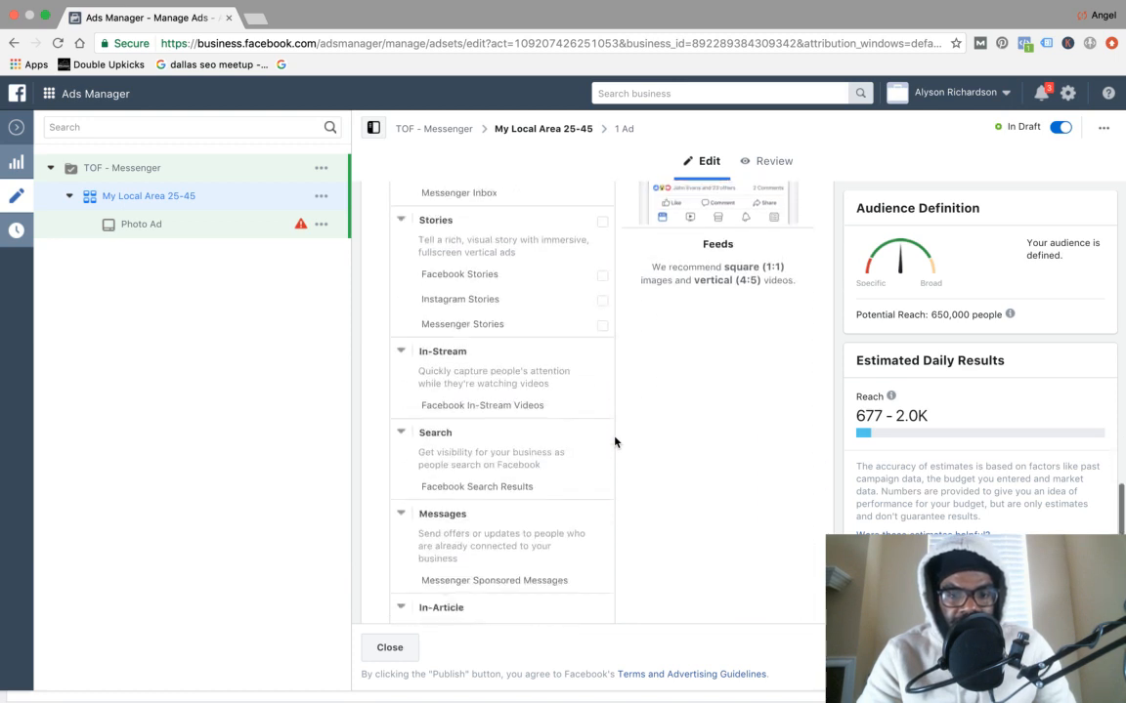
pyautogui.scroll(-1, 614, 441)
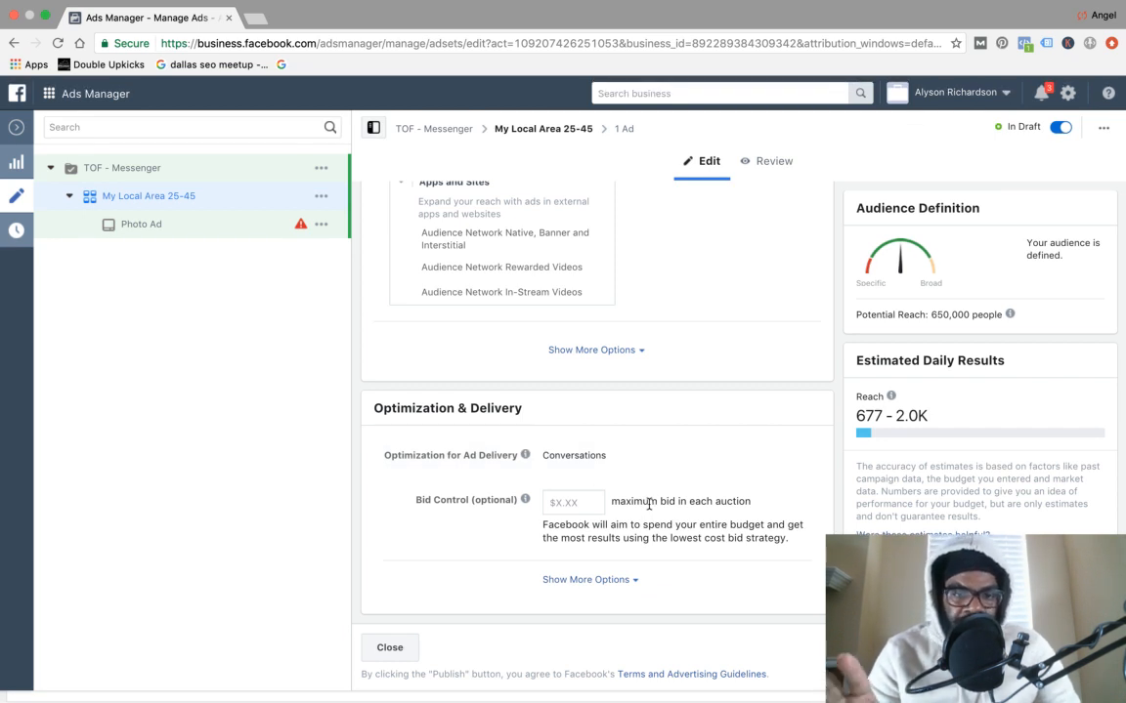
pyautogui.scroll(5, 603, 439)
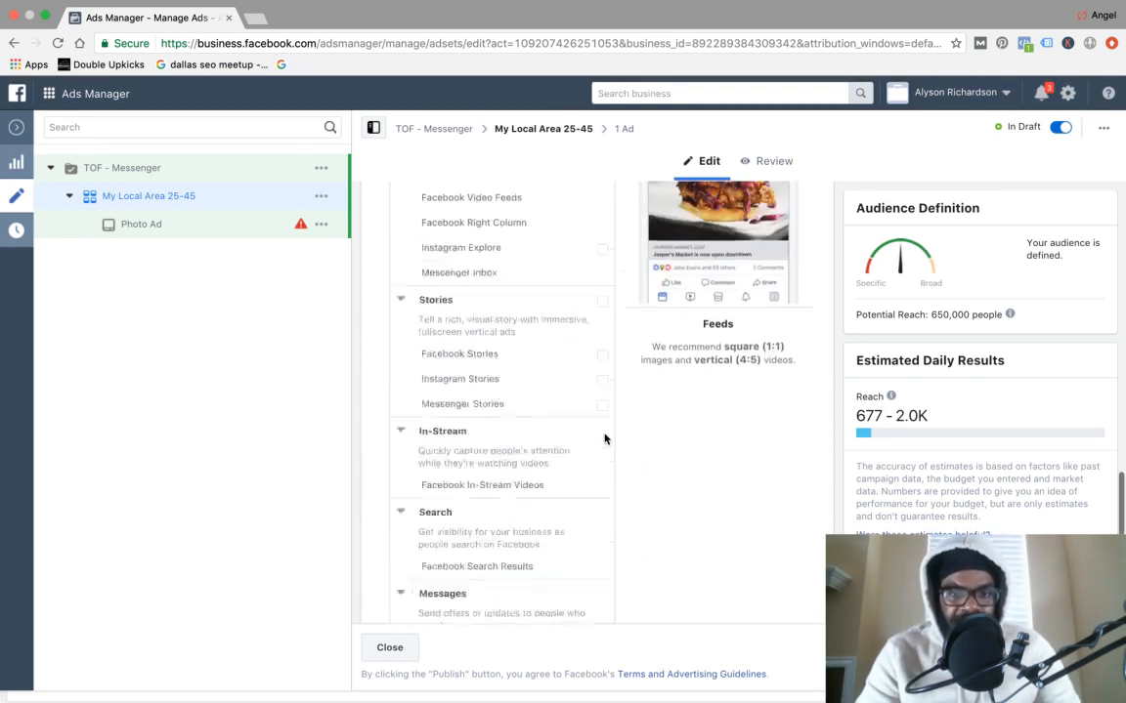
pyautogui.scroll(3, 605, 440)
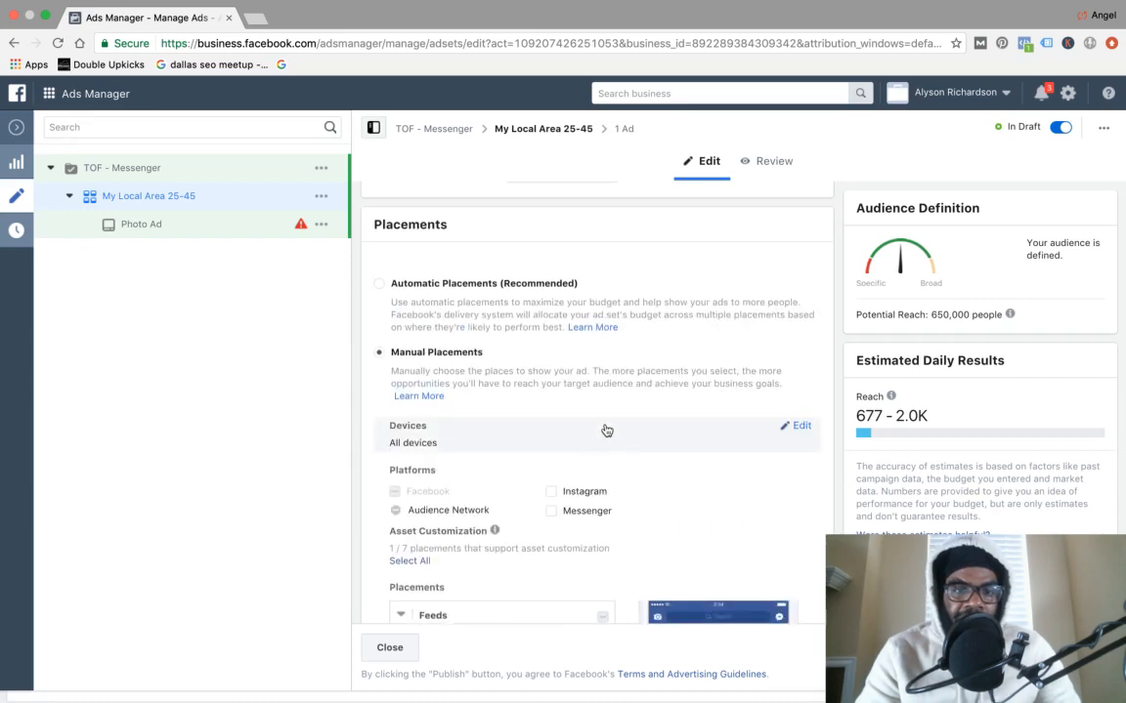
pyautogui.scroll(1, 605, 430)
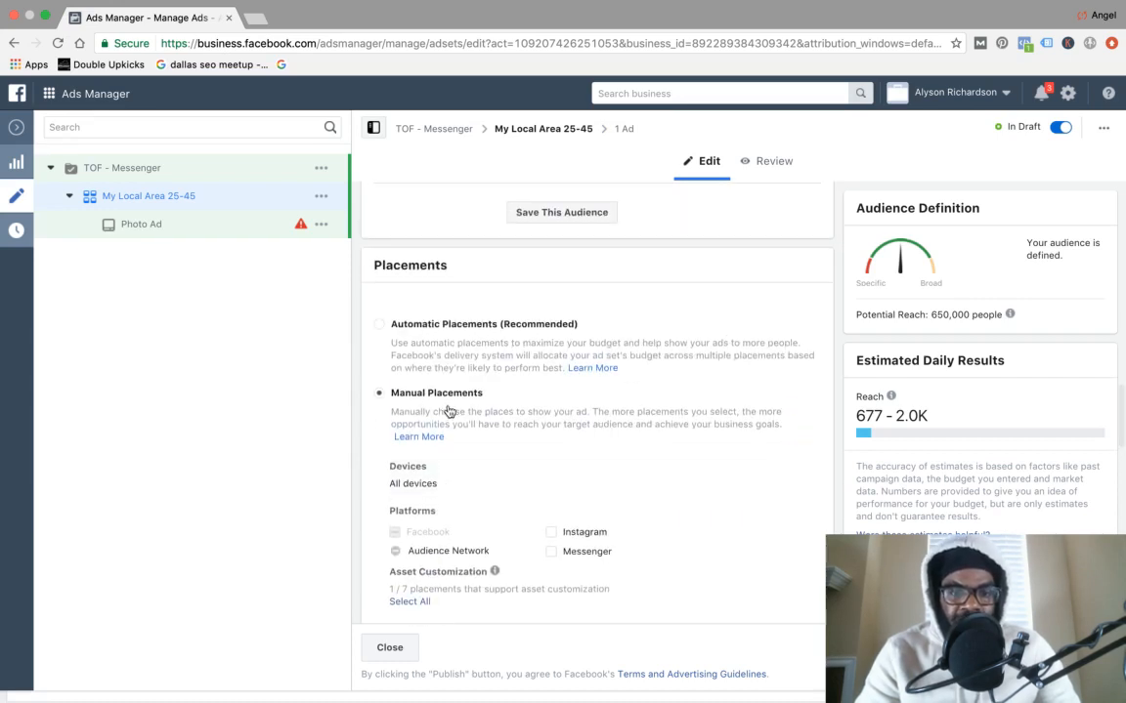
pyautogui.scroll(-4, 479, 488)
pyautogui.scroll(10, 479, 484)
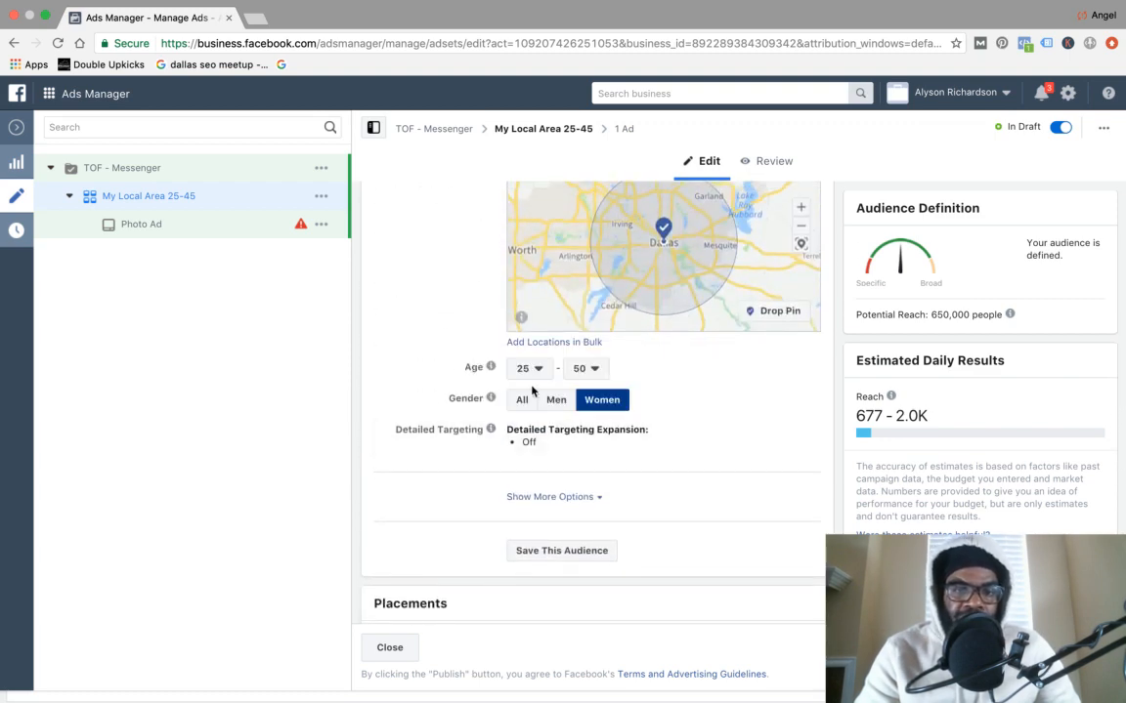
pyautogui.scroll(5, 635, 384)
pyautogui.scroll(3, 419, 326)
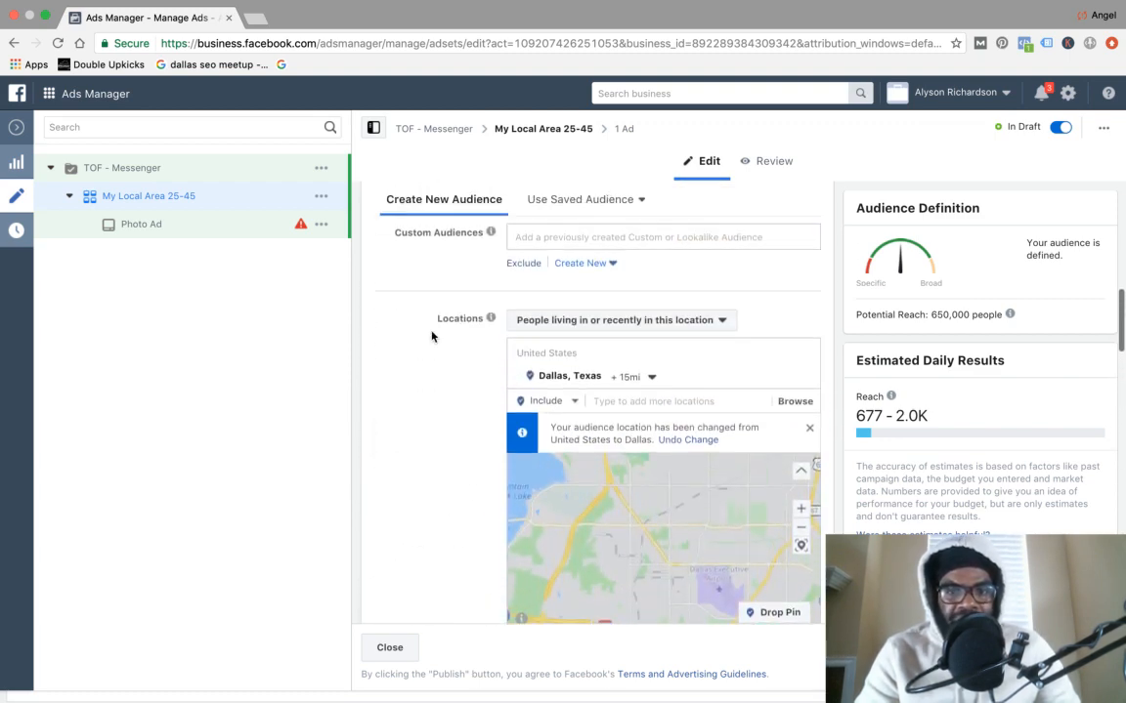
pyautogui.scroll(8, 629, 375)
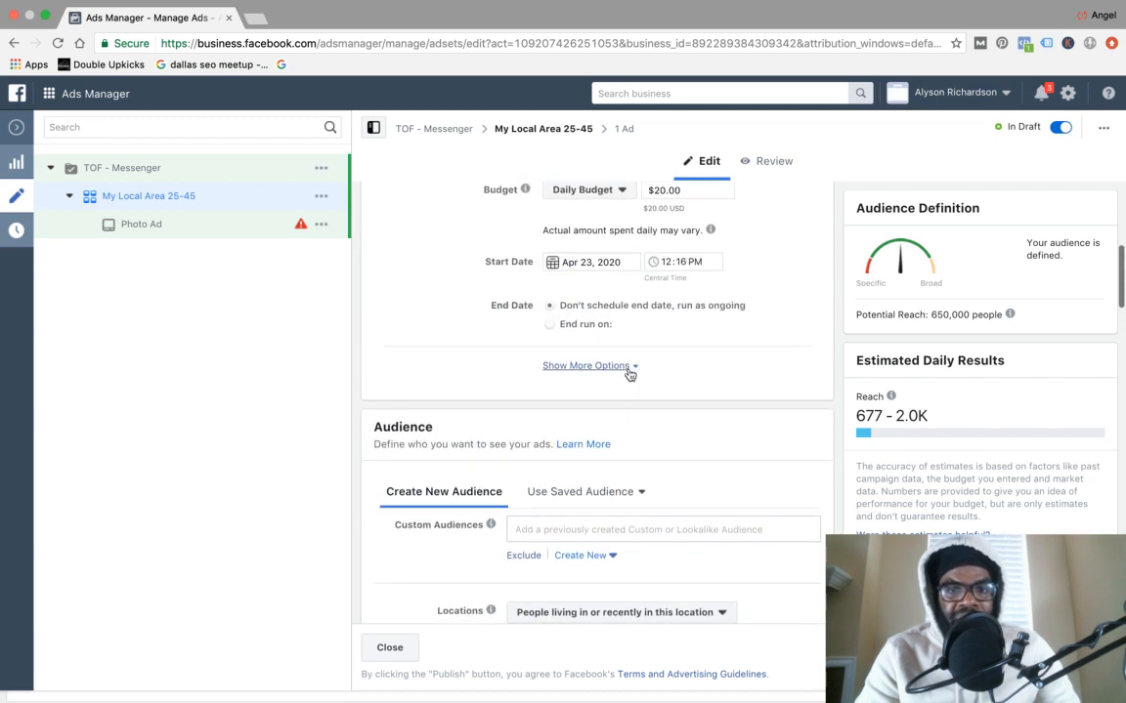
# Open the Photo Ad under the My Local Area 25-45 ad set for editing, and switch to the Canva home page.
pyautogui.scroll(3, 677, 360)
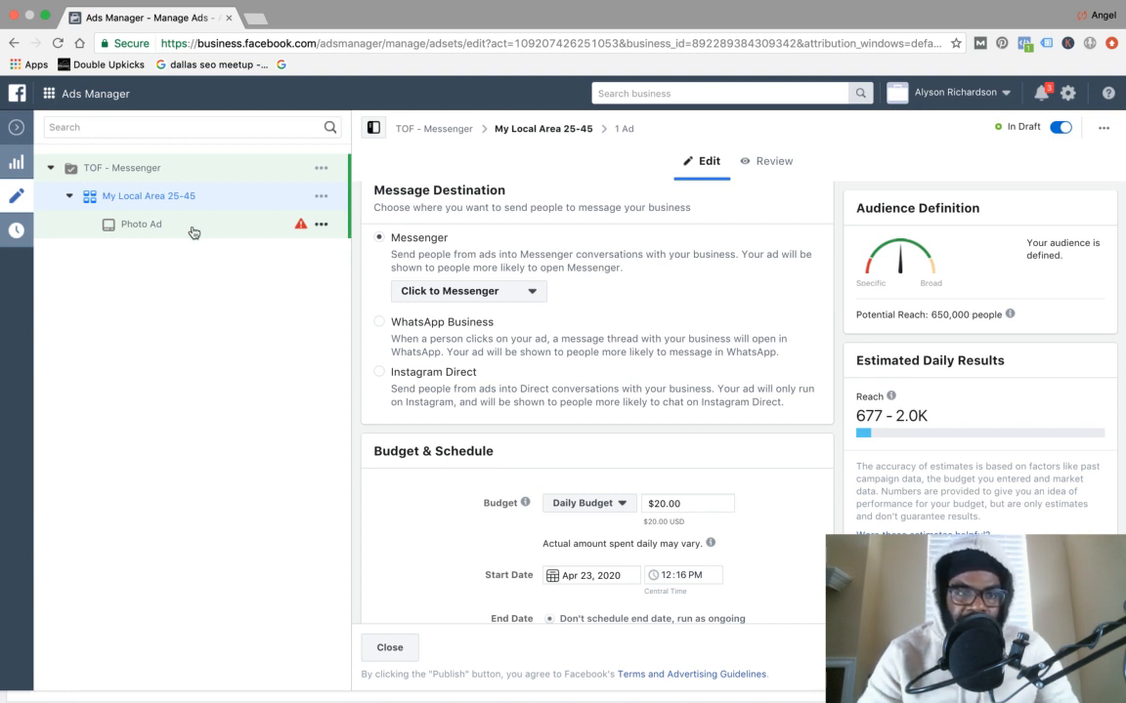
pyautogui.click(628, 129)
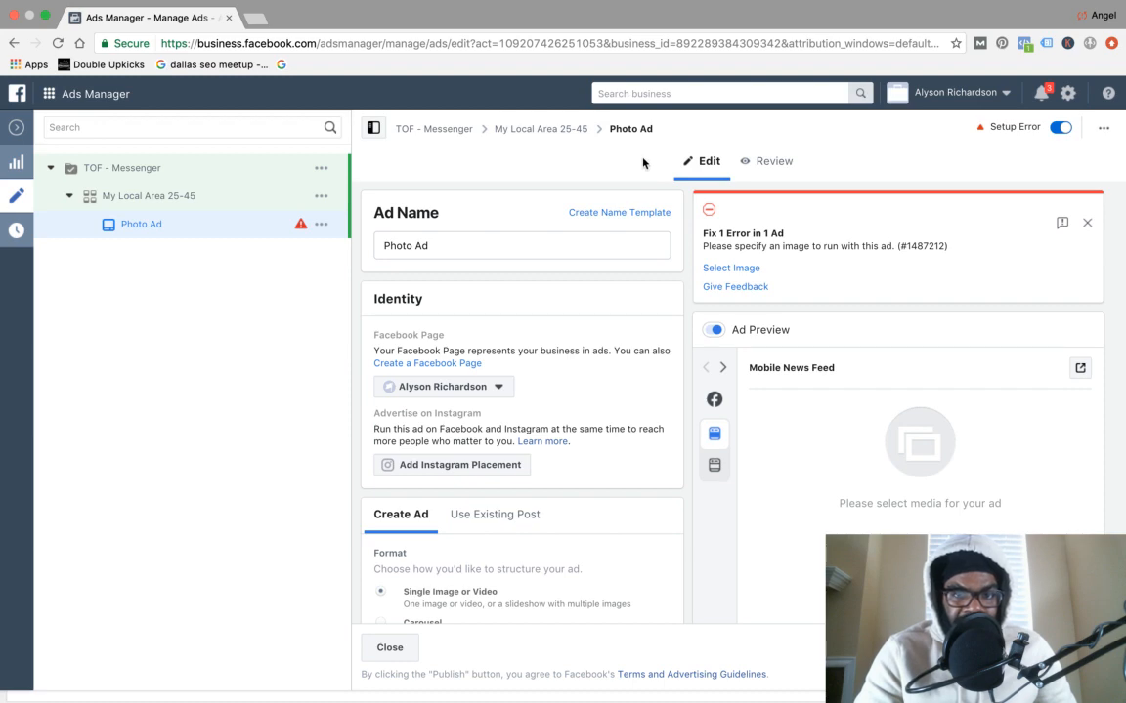
pyautogui.hotkey('ctrl', 'Left')
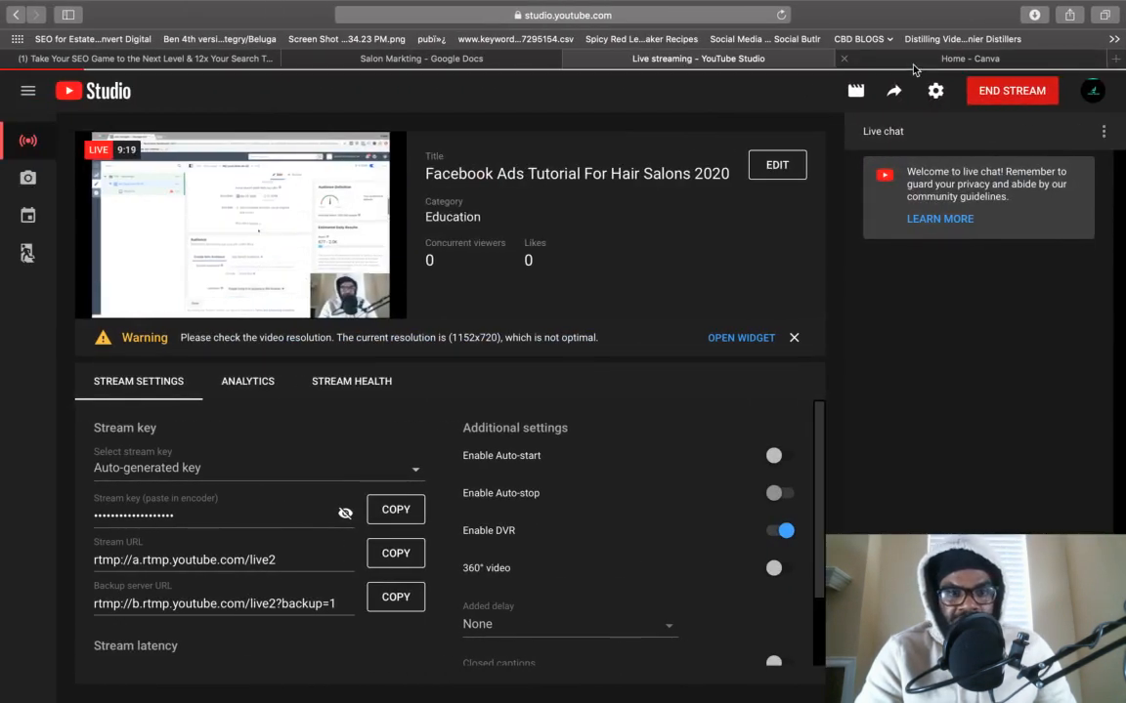
pyautogui.click(914, 60)
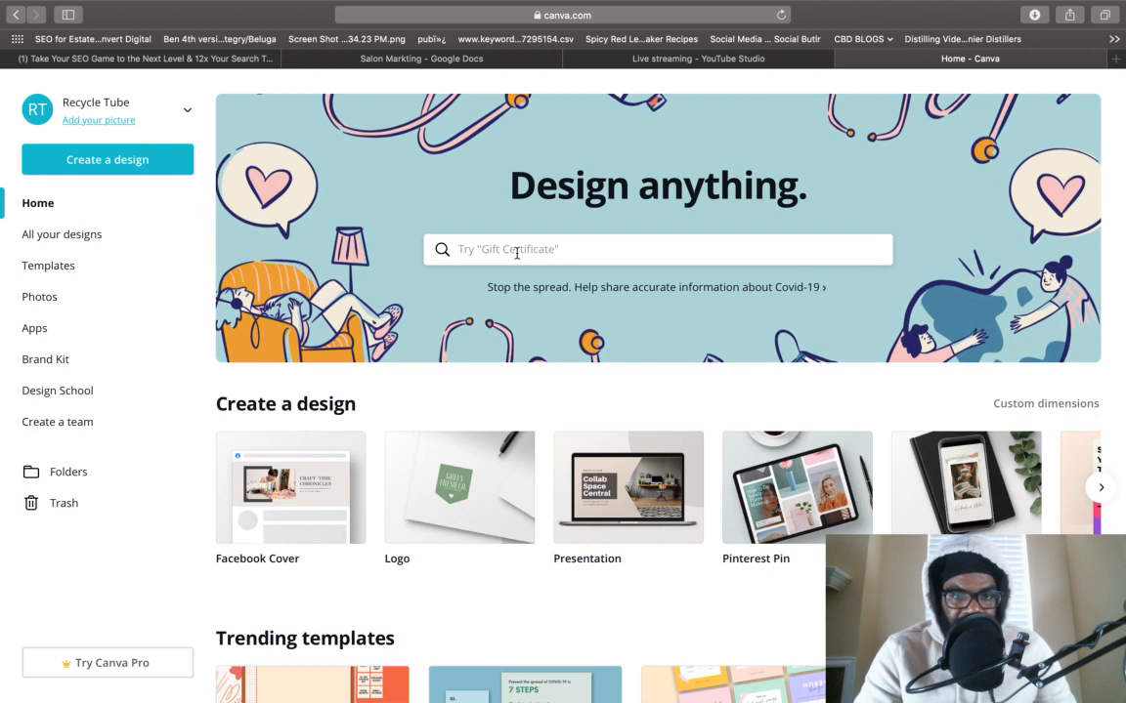
# Start a blank Facebook Ad design and search its templates for "salon".
pyautogui.click(517, 253)
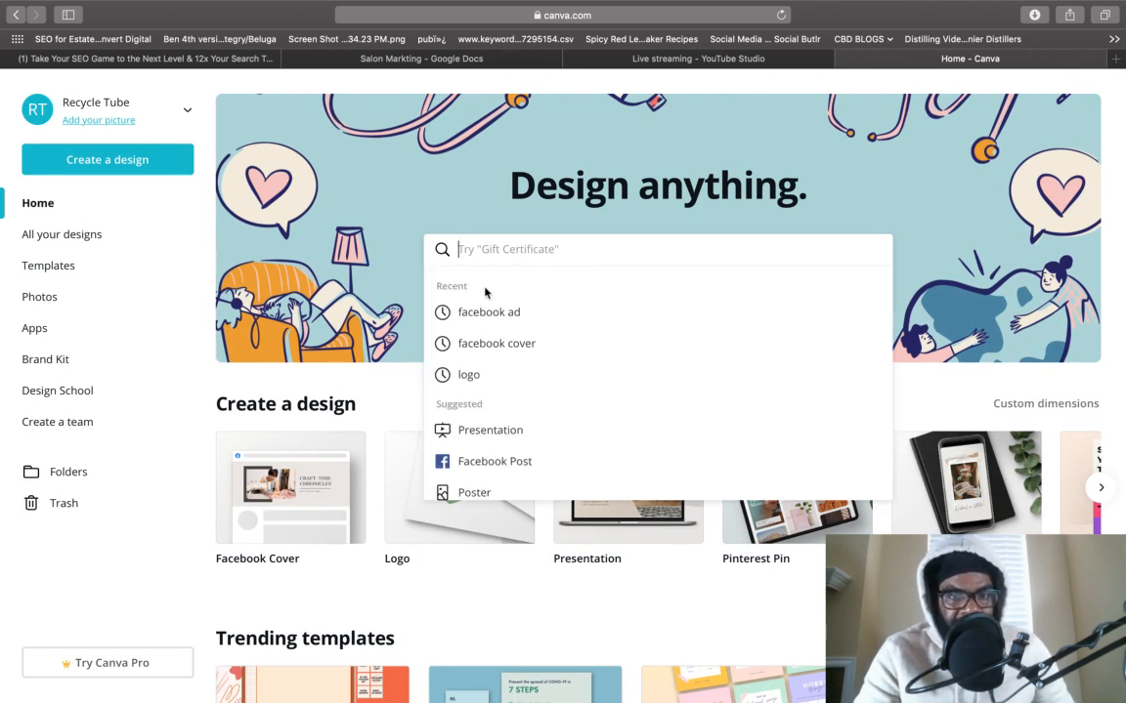
pyautogui.write('face')
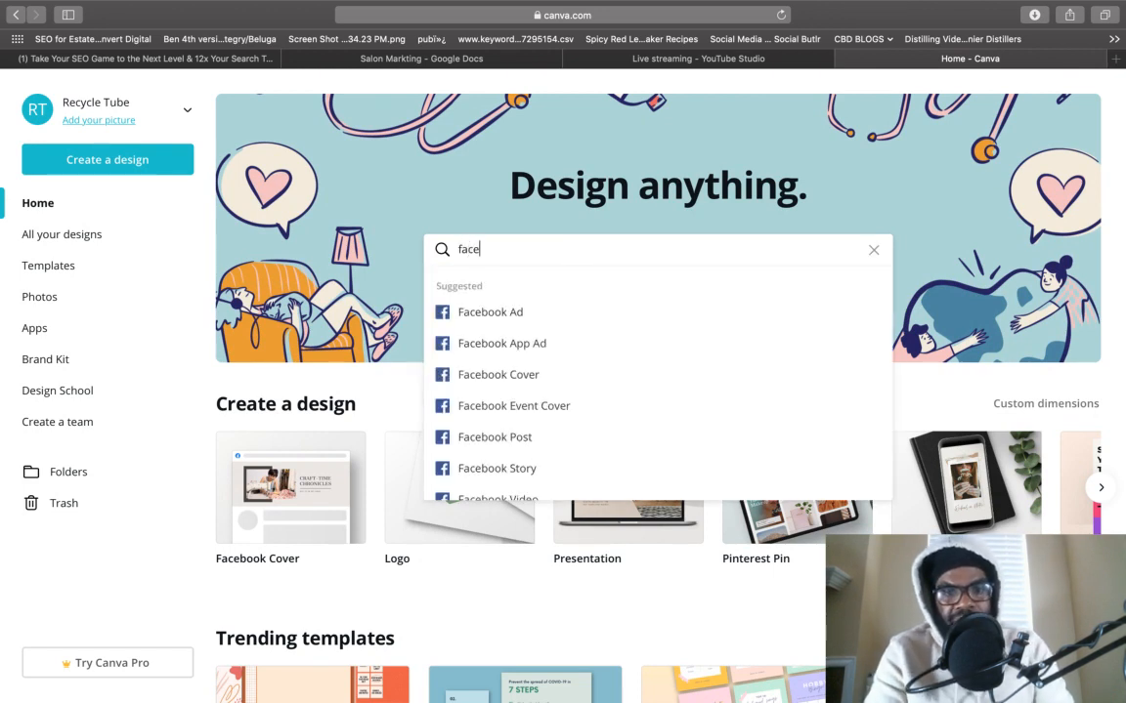
pyautogui.click(493, 315)
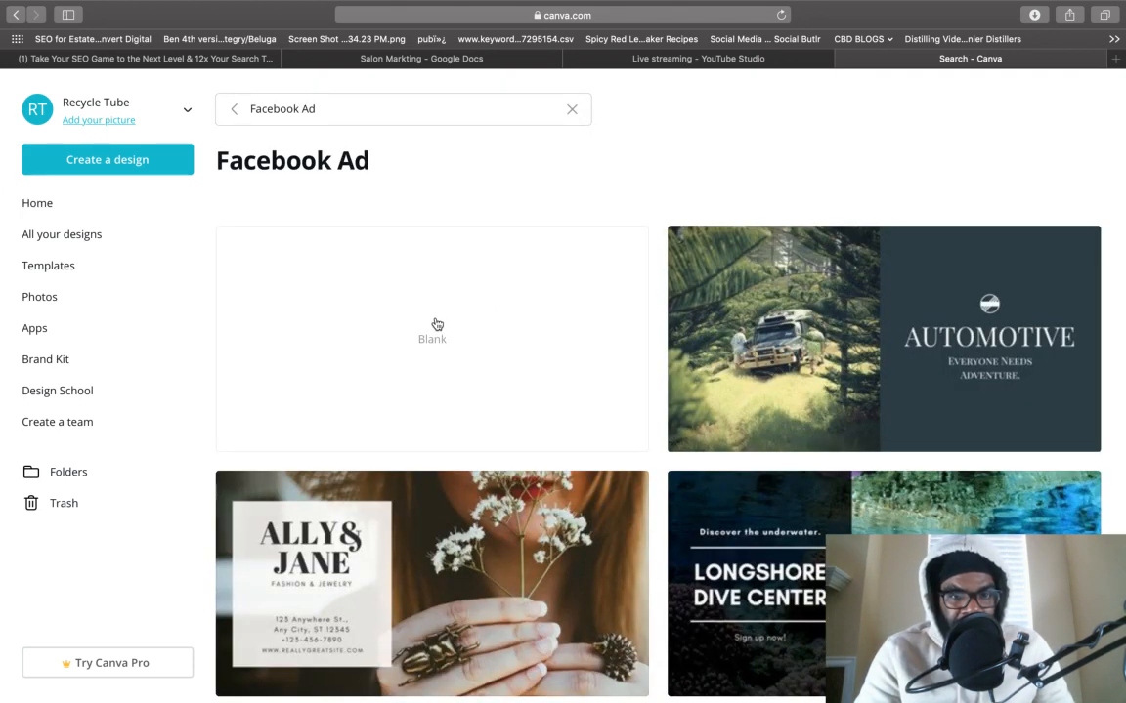
pyautogui.click(437, 324)
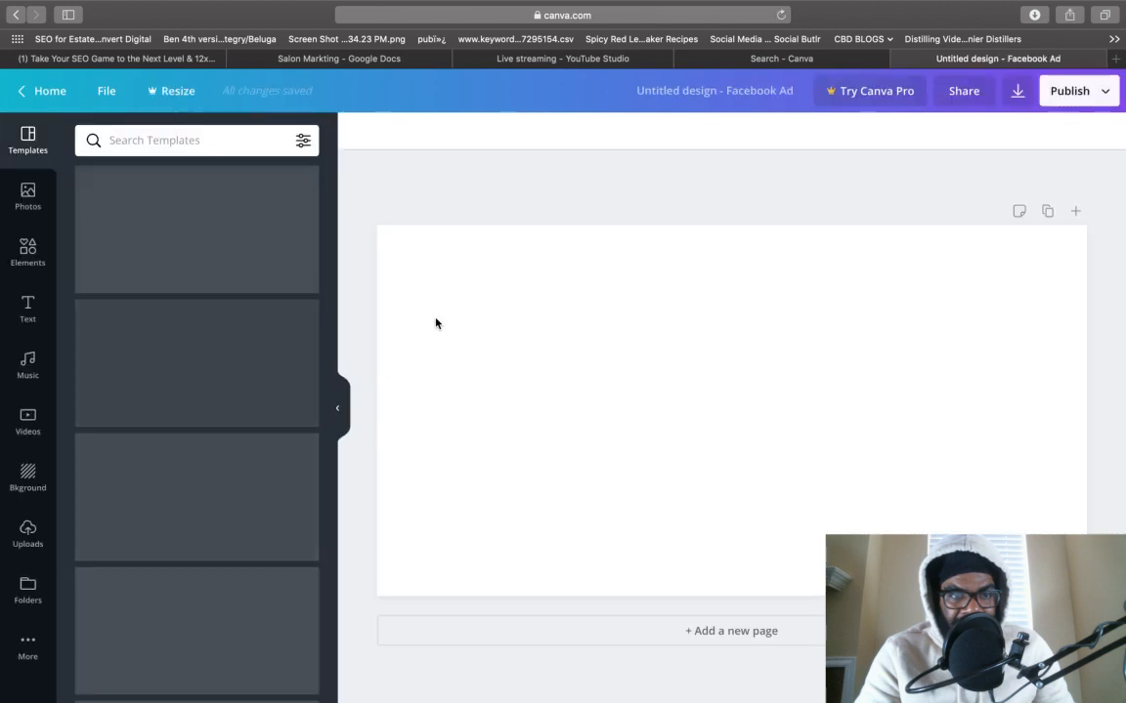
pyautogui.click(213, 147)
pyautogui.write('salon')
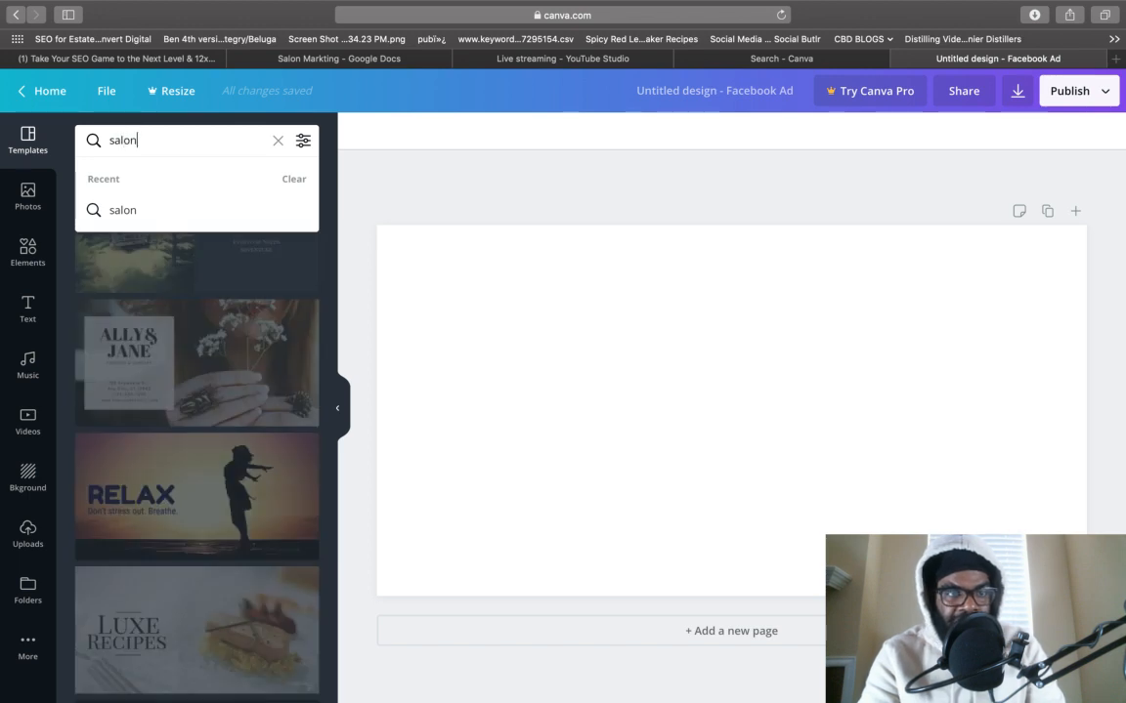
pyautogui.press('Return')
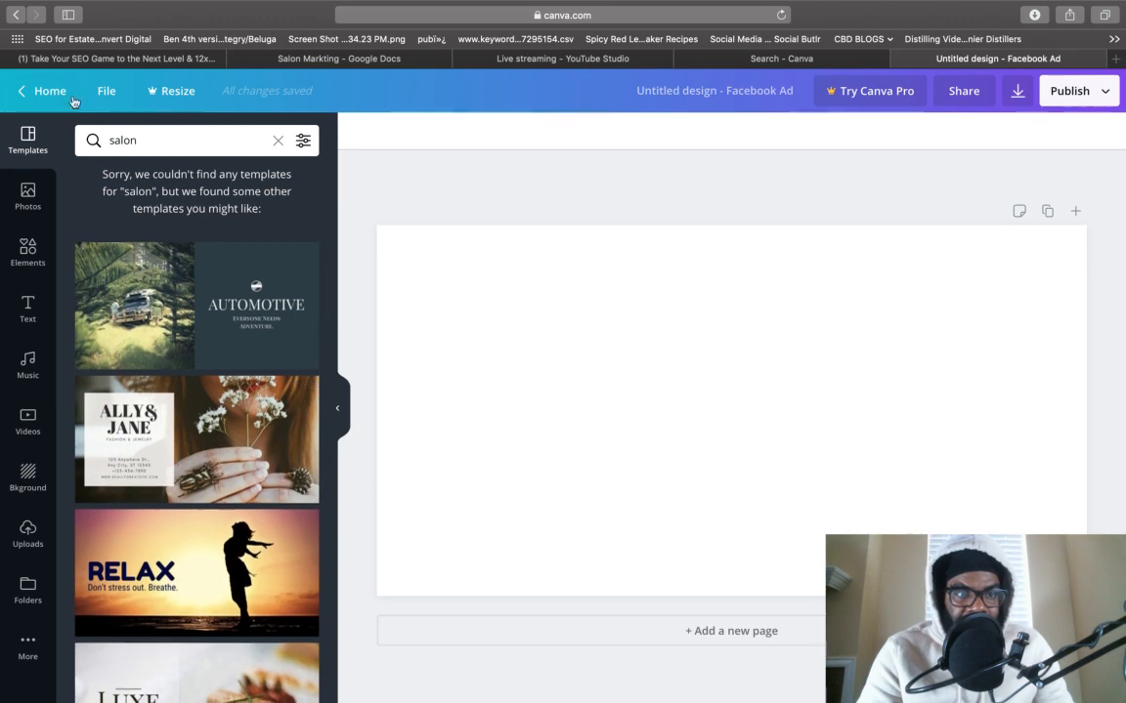
# Return to the Canva home page and create a blank Facebook Post design.
pyautogui.click(49, 91)
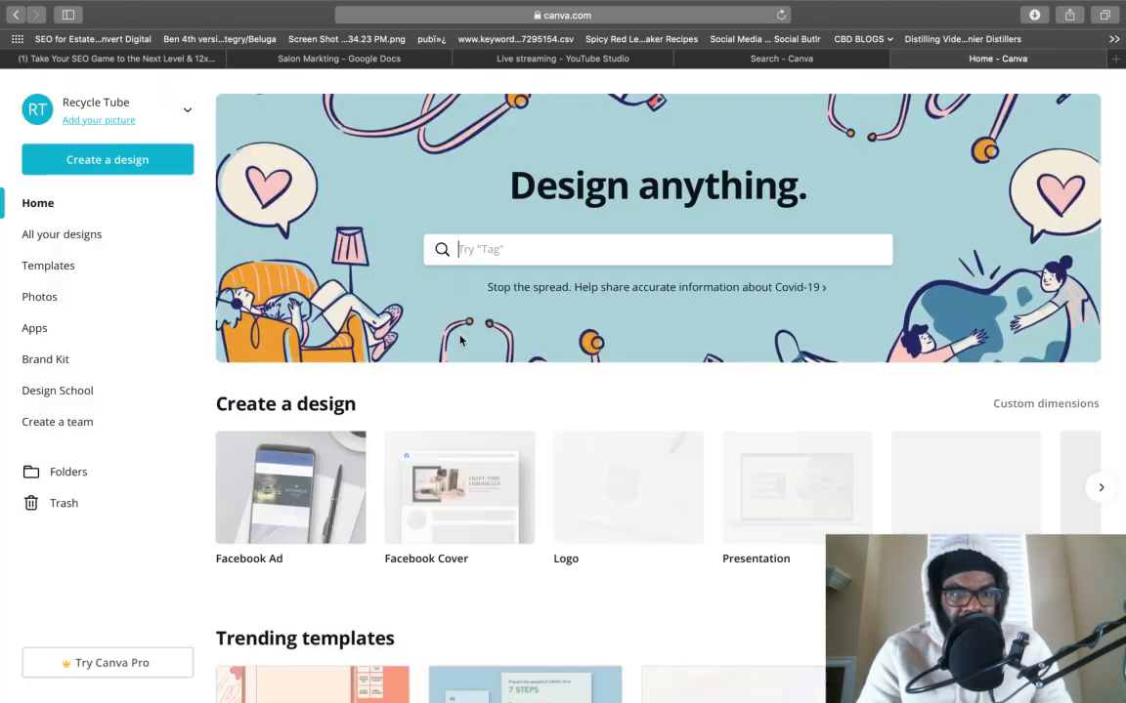
pyautogui.scroll(-1, 557, 538)
pyautogui.scroll(1, 557, 538)
pyautogui.click(547, 250)
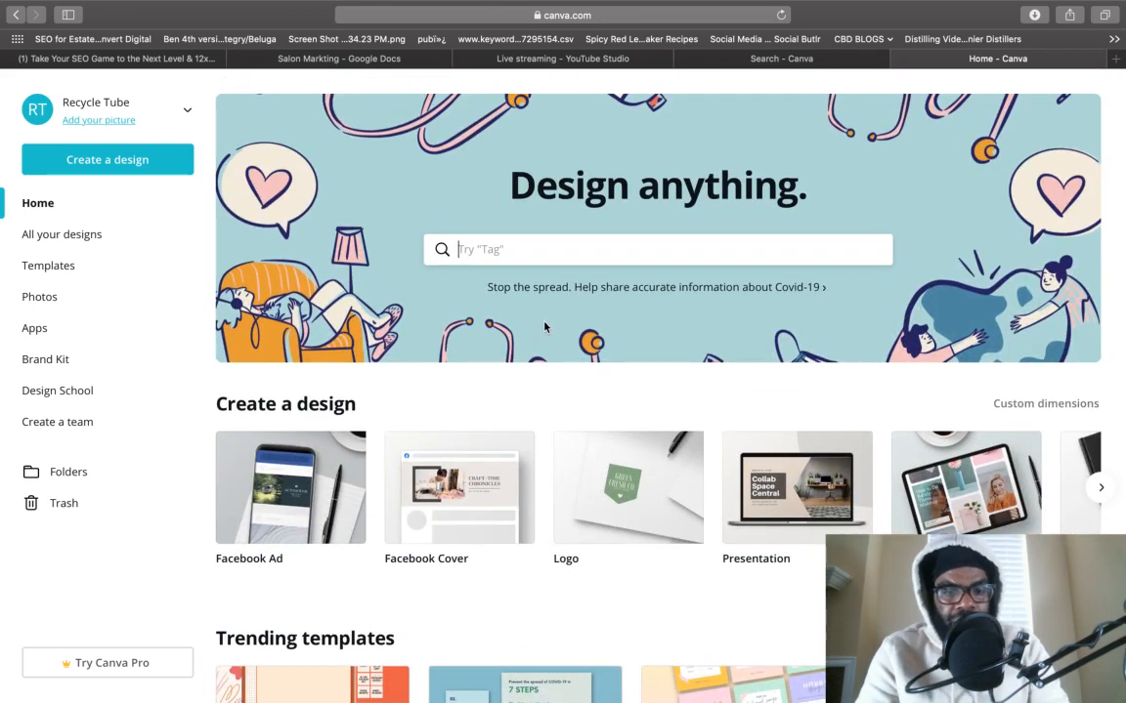
pyautogui.write('facebook po')
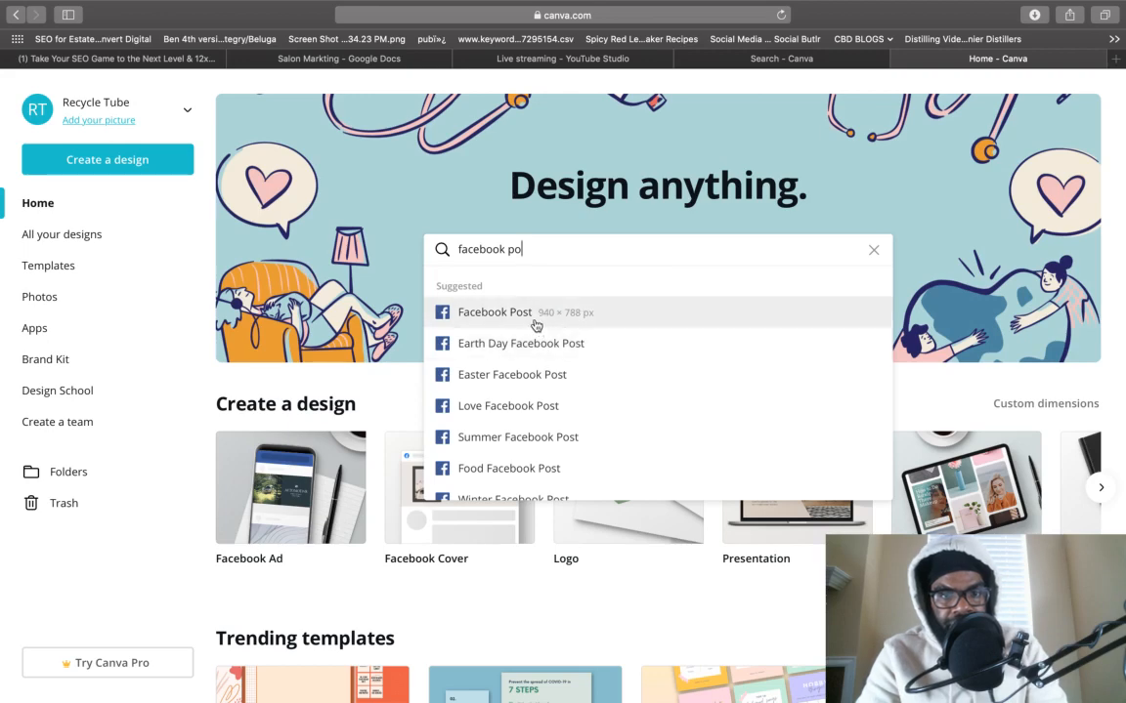
pyautogui.click(485, 310)
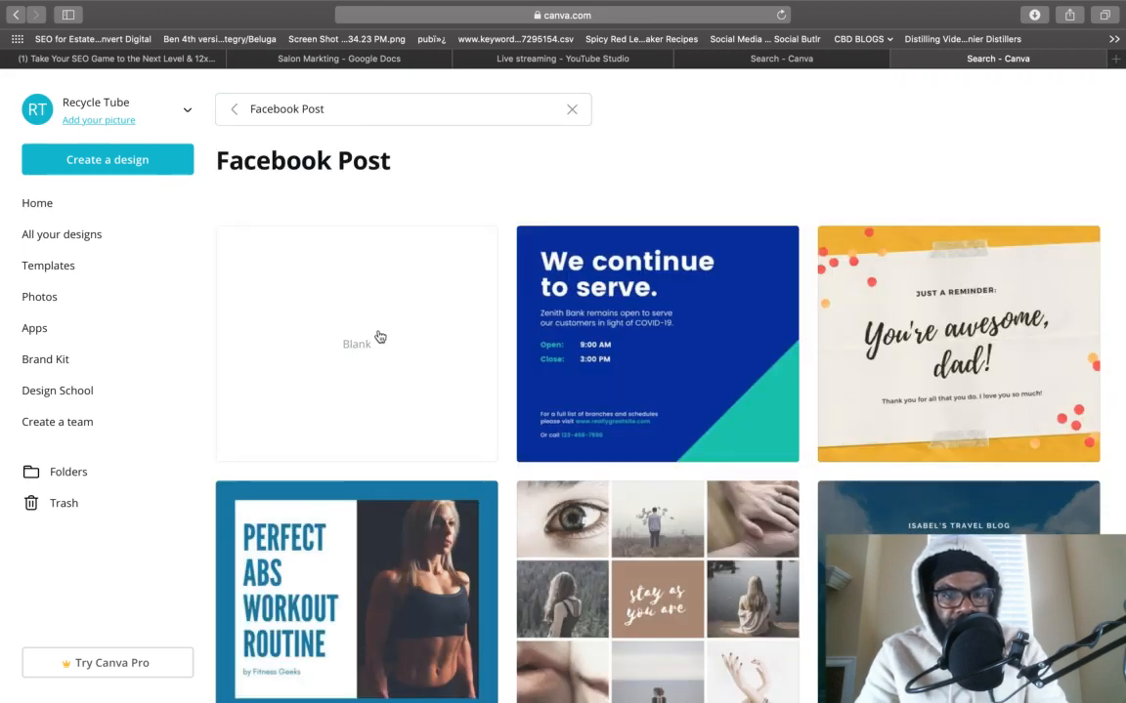
pyautogui.click(377, 334)
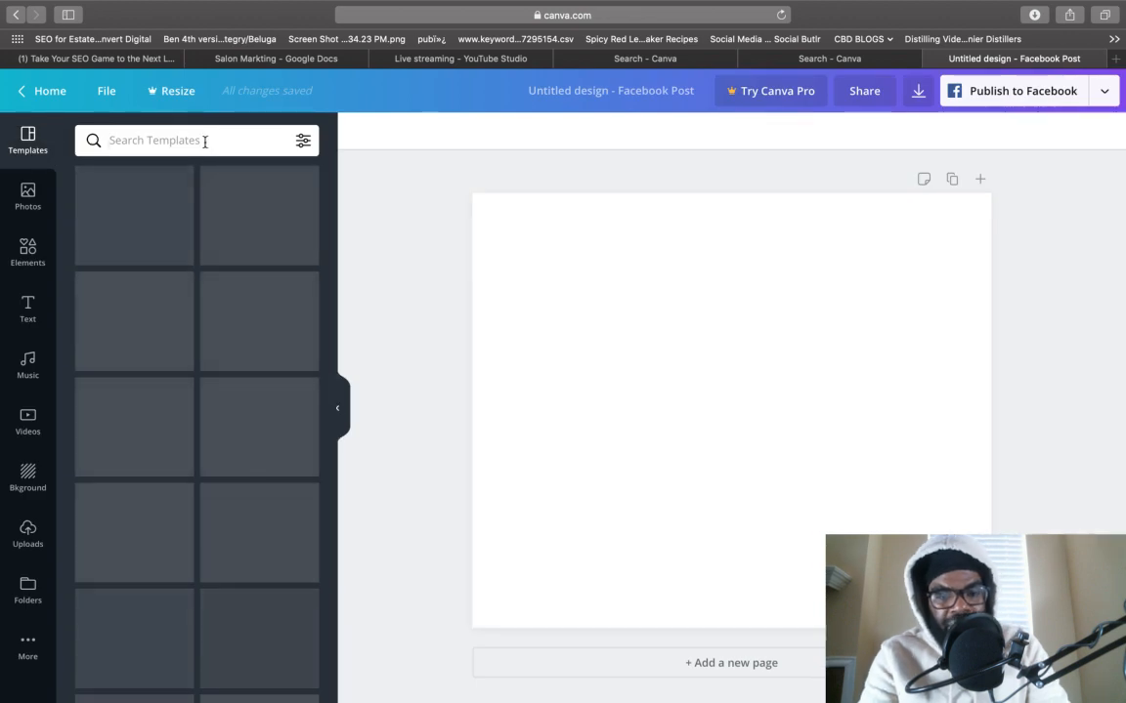
# Search the templates for "salon" and apply the "Look fab for only $30" design to the blank page.
pyautogui.write('salon')
pyautogui.press('Return')
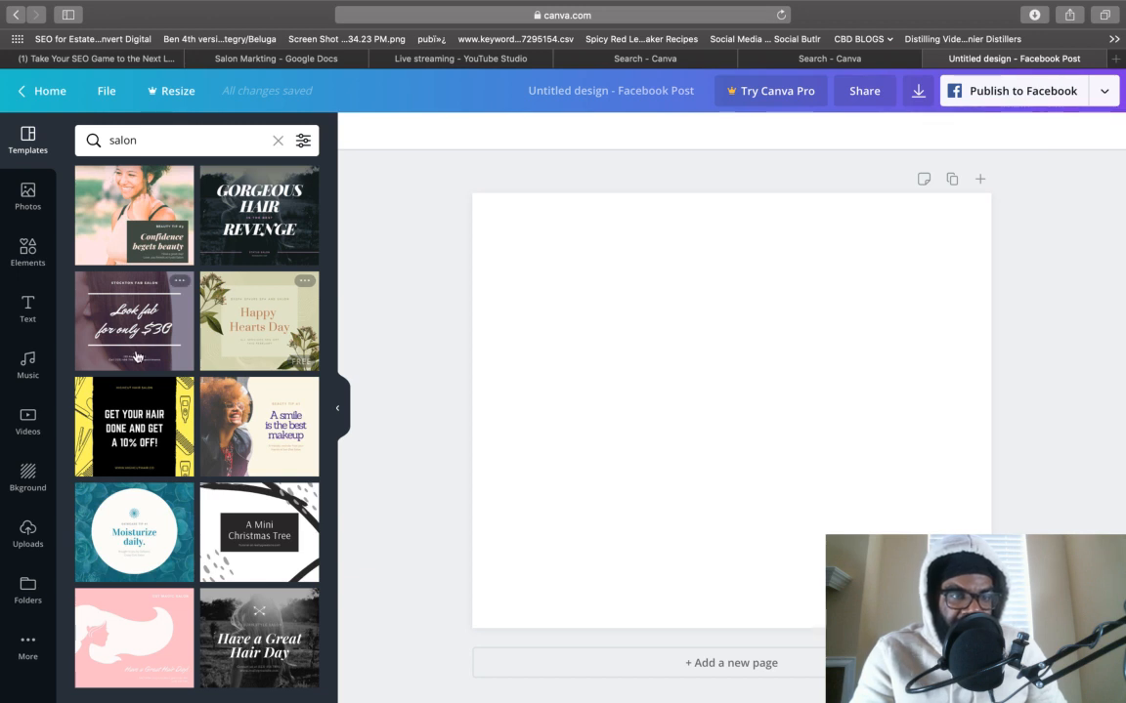
pyautogui.click(121, 289)
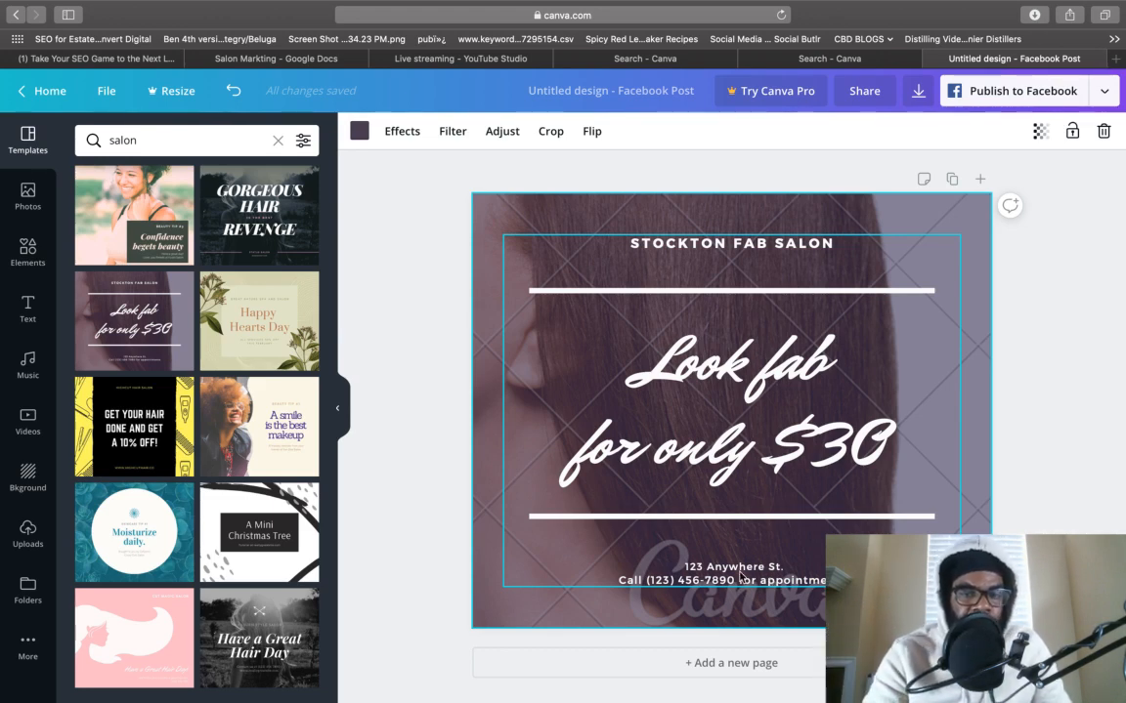
# Replace the template's "Look fab for only $30" headline with "$300 Extension Service".
pyautogui.click(780, 435)
pyautogui.doubleClick(792, 400)
pyautogui.moveTo(791, 400); pyautogui.dragTo(612, 351)
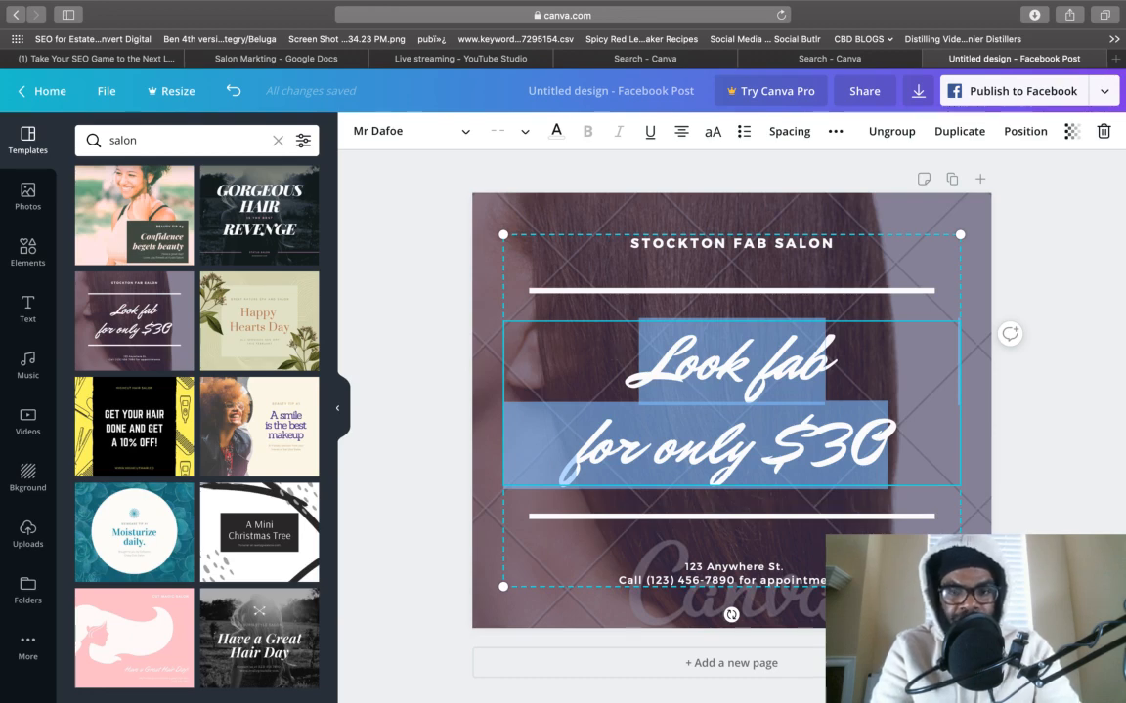
pyautogui.write('$300 Extension Servic')
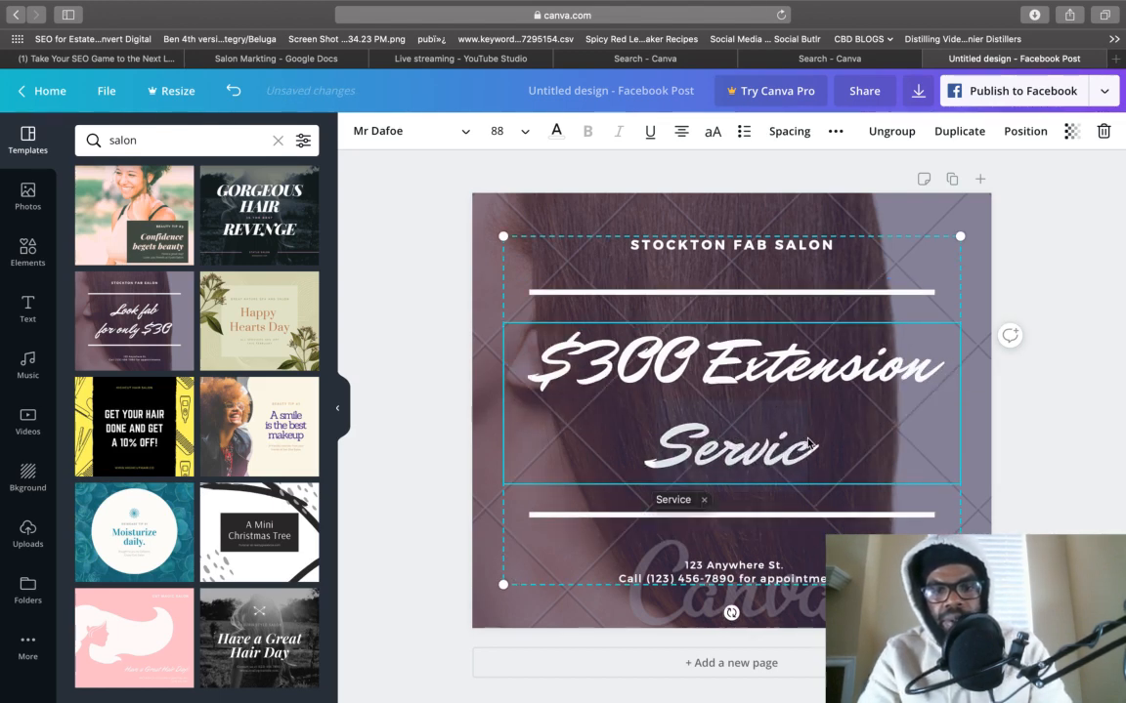
pyautogui.write('e')
# Set the font size of the whole "$300 Extension Service" headline to 72.
pyautogui.moveTo(829, 455); pyautogui.dragTo(539, 316)
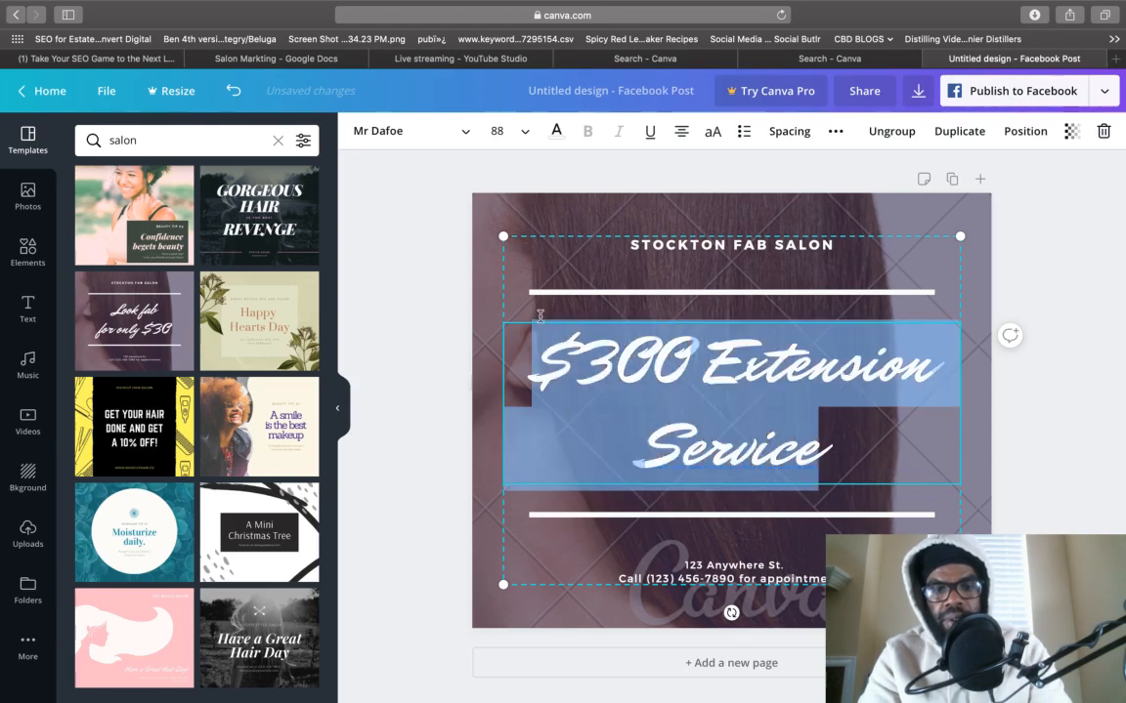
pyautogui.click(503, 131)
pyautogui.scroll(-3, 552, 447)
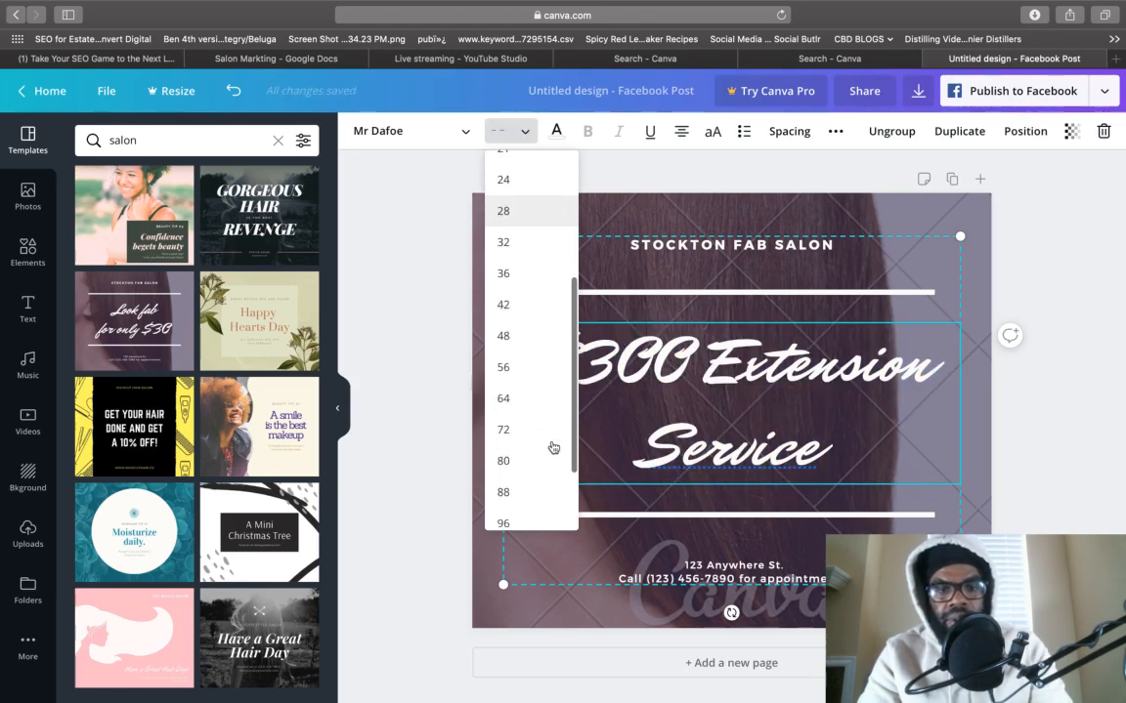
pyautogui.scroll(-2, 550, 448)
pyautogui.click(522, 330)
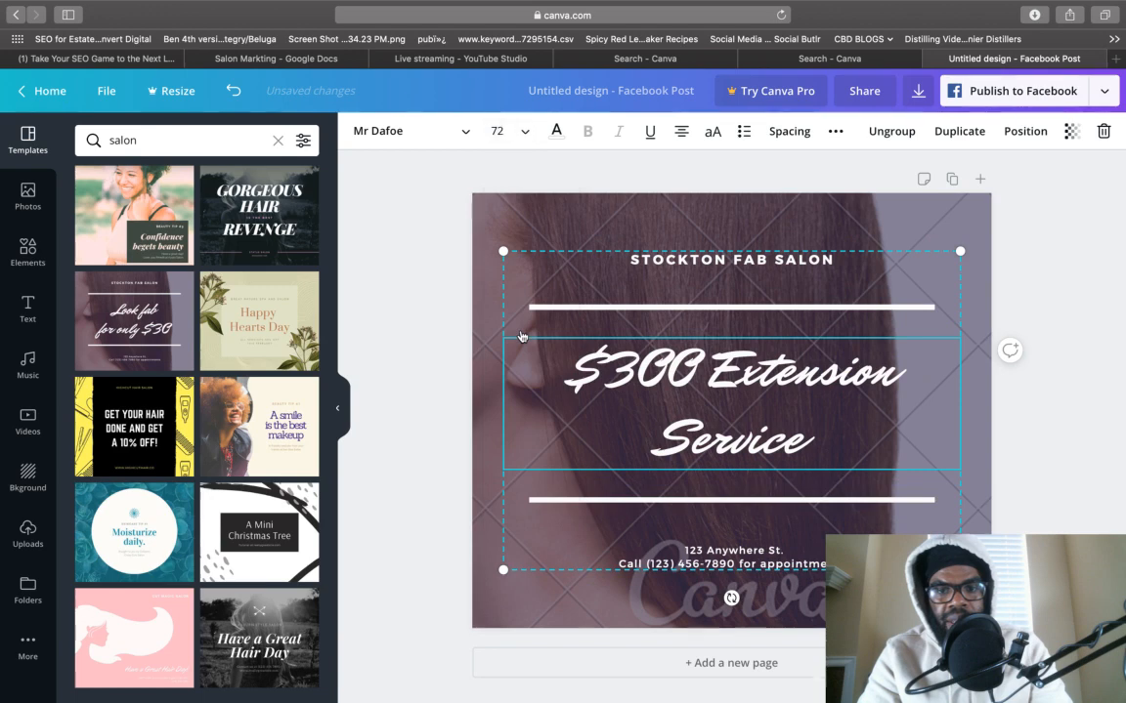
pyautogui.click(1039, 257)
# Download the finished design as a free watermarked draft in PNG format.
pyautogui.click(918, 93)
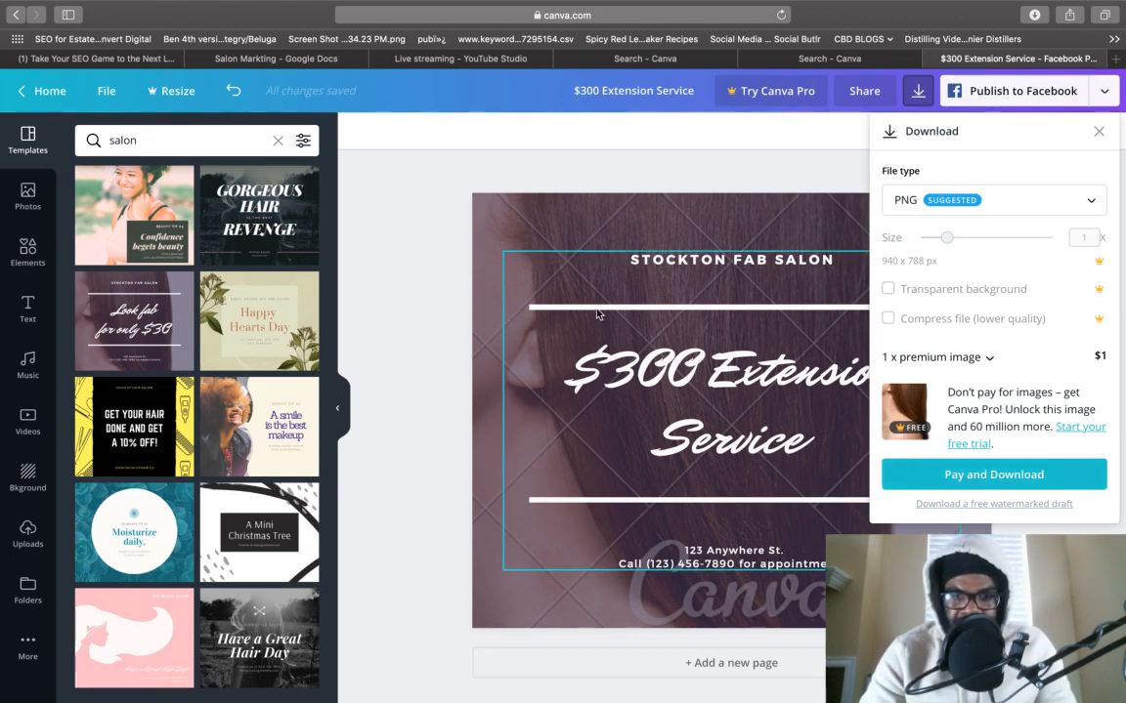
pyautogui.click(971, 505)
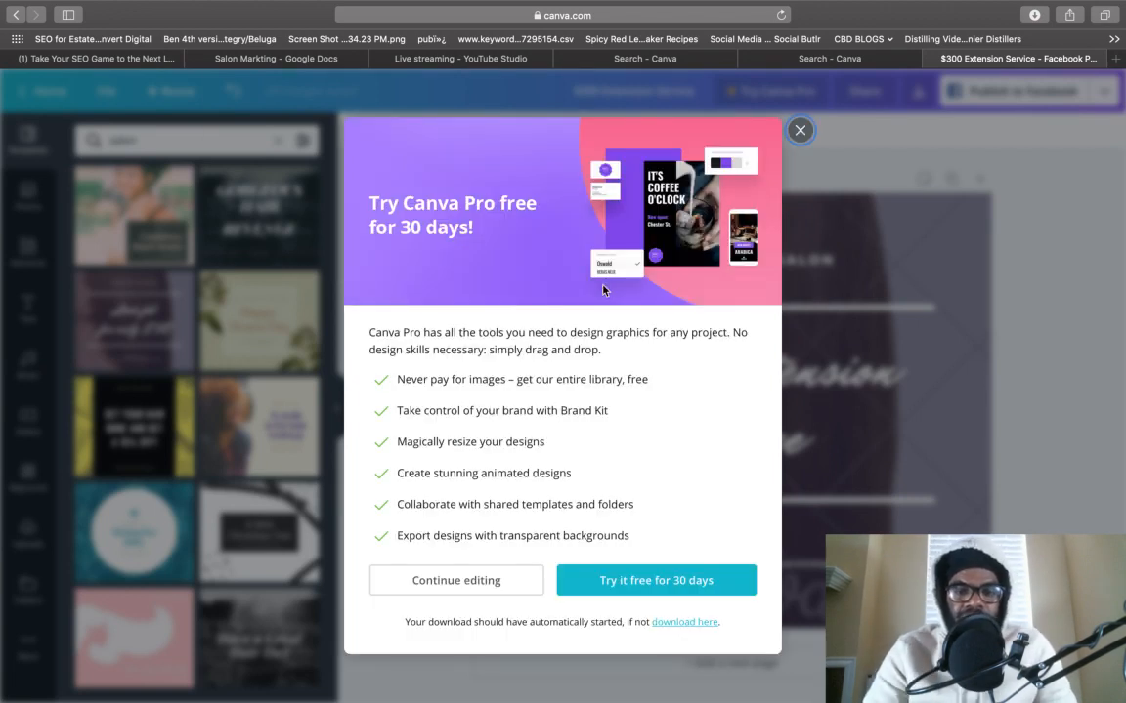
pyautogui.press('Return')
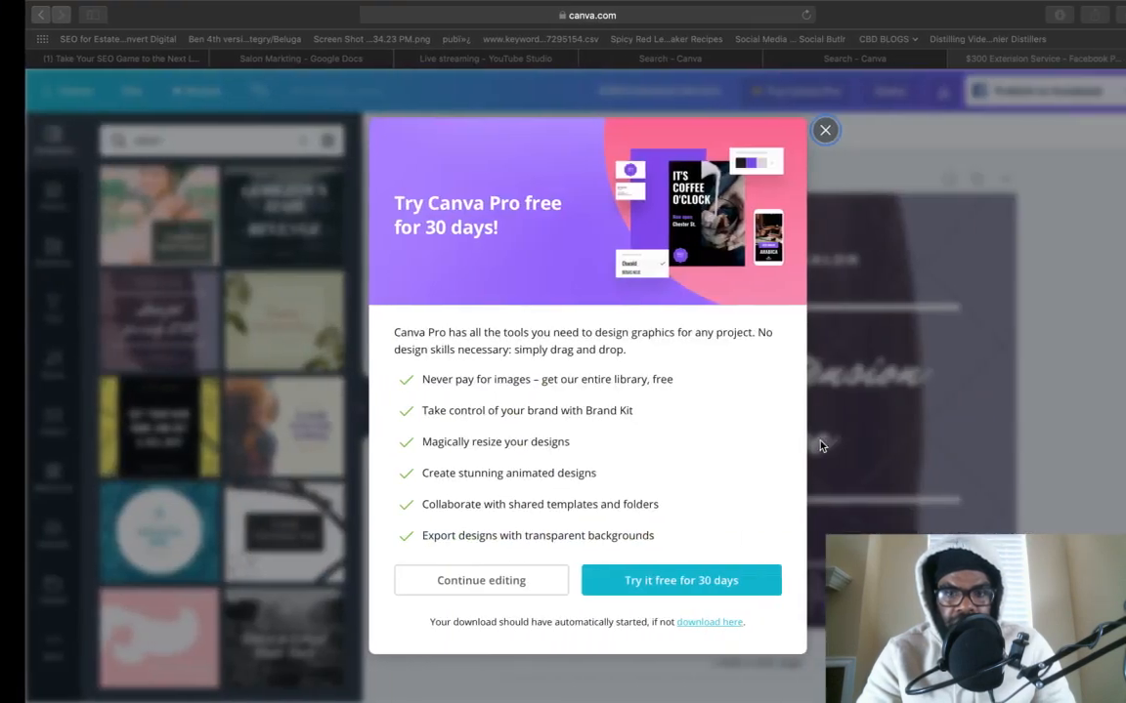
# Switch back to Facebook Ads Manager and rename the Photo Ad as "$300 extension".
pyautogui.hotkey('ctrl', 'Right')
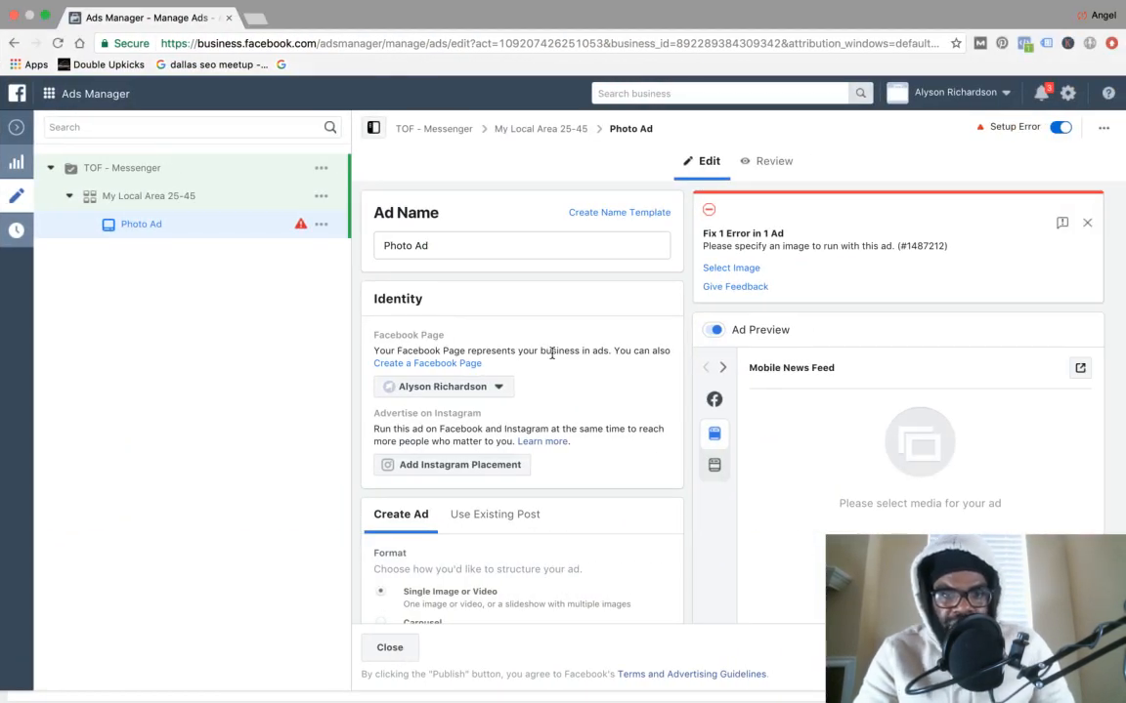
pyautogui.click(457, 245)
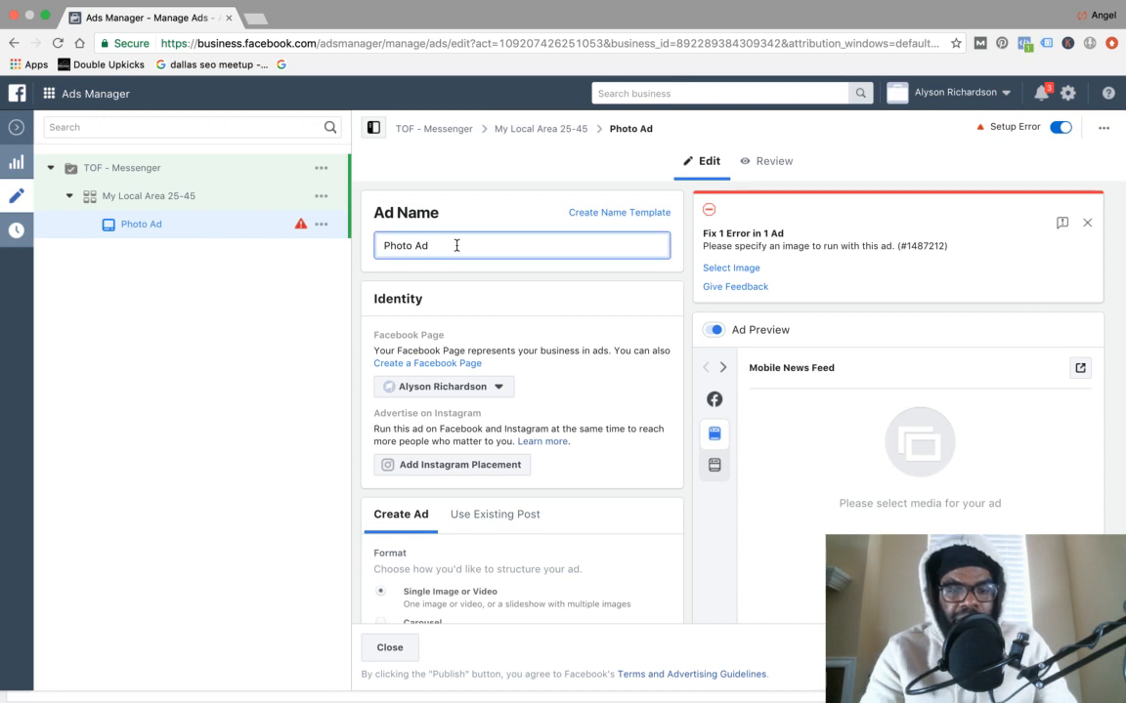
pyautogui.press('super+a')
pyautogui.write('$300 e')
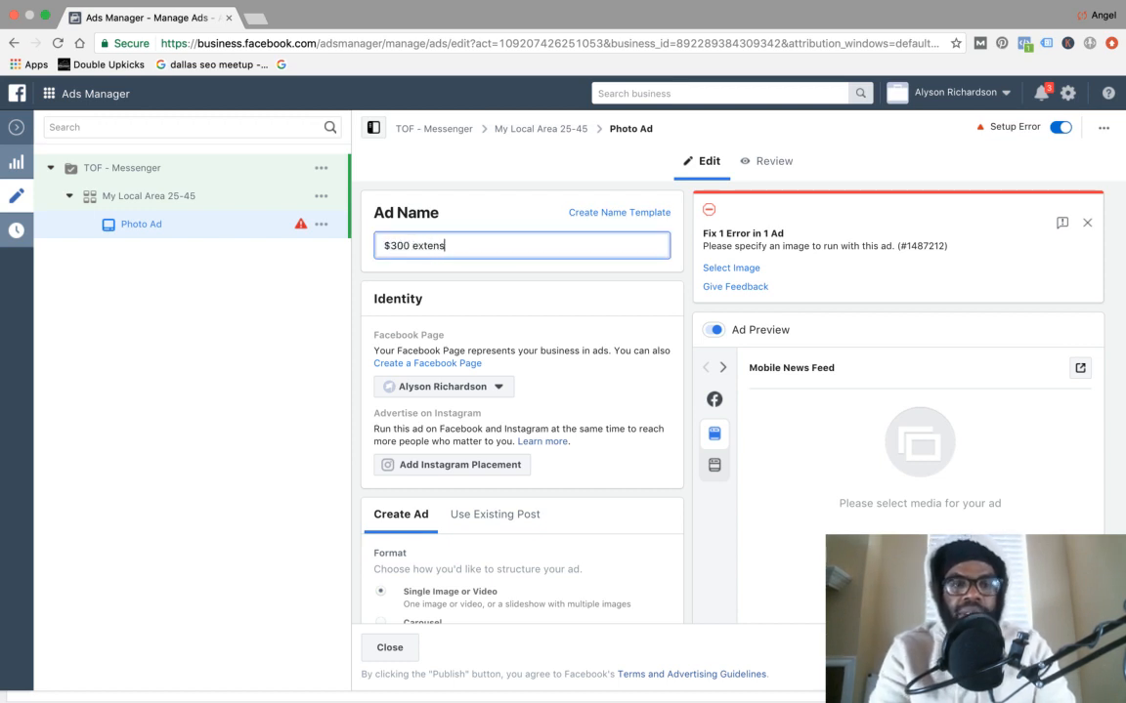
pyautogui.write('xtension')
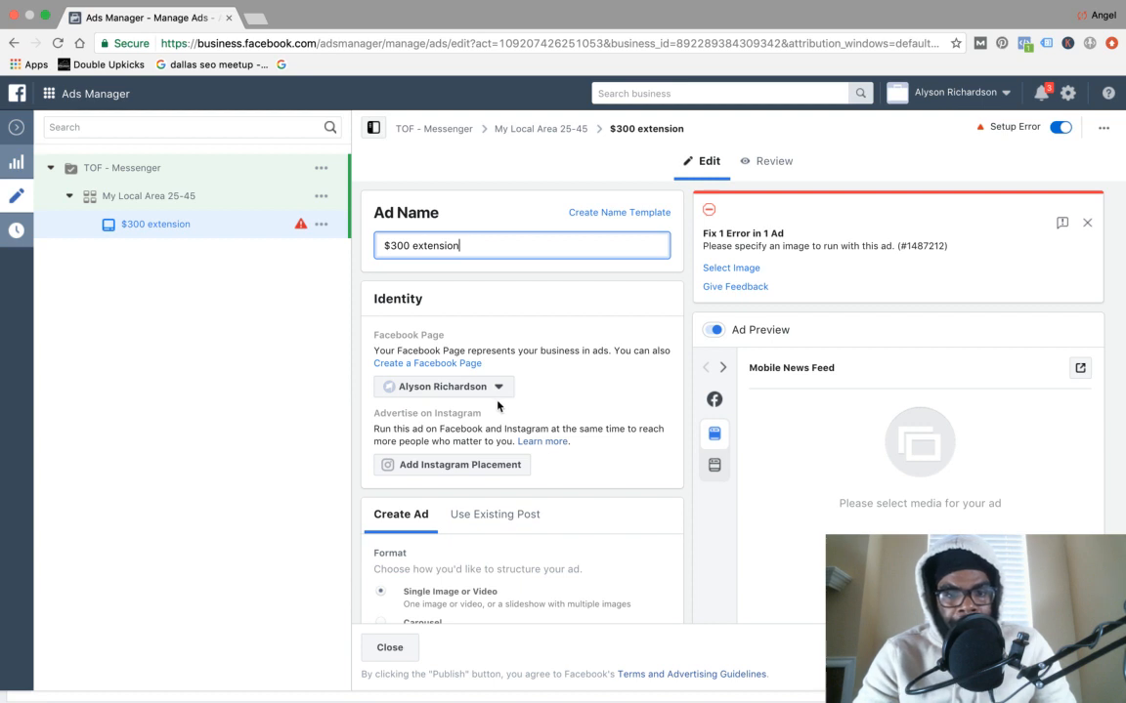
# Upload the "$300 Extension Service.png" image from Downloads and use it as the ad's single-image media.
pyautogui.scroll(-3, 548, 440)
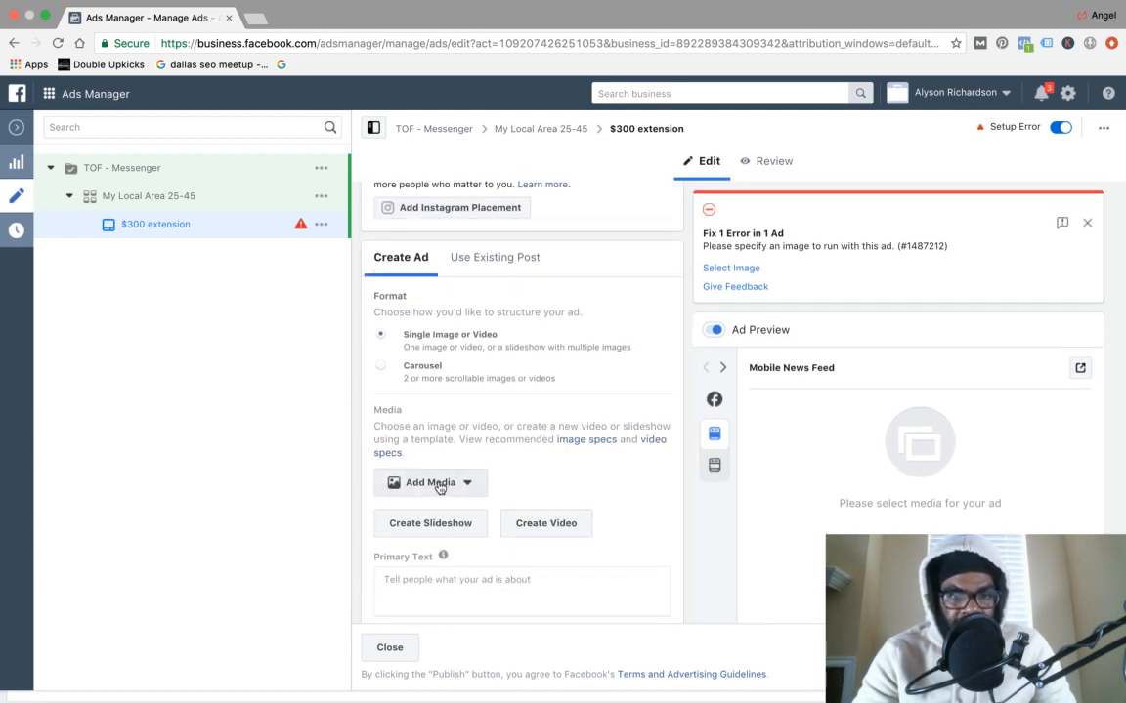
pyautogui.click(439, 487)
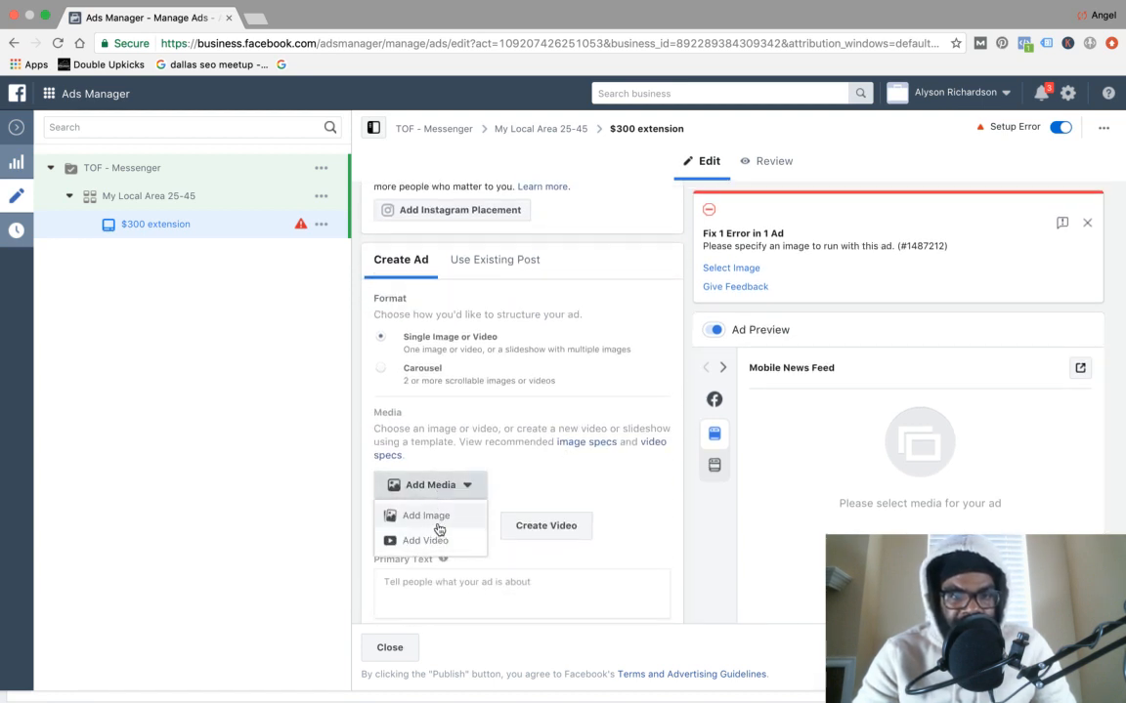
pyautogui.click(449, 521)
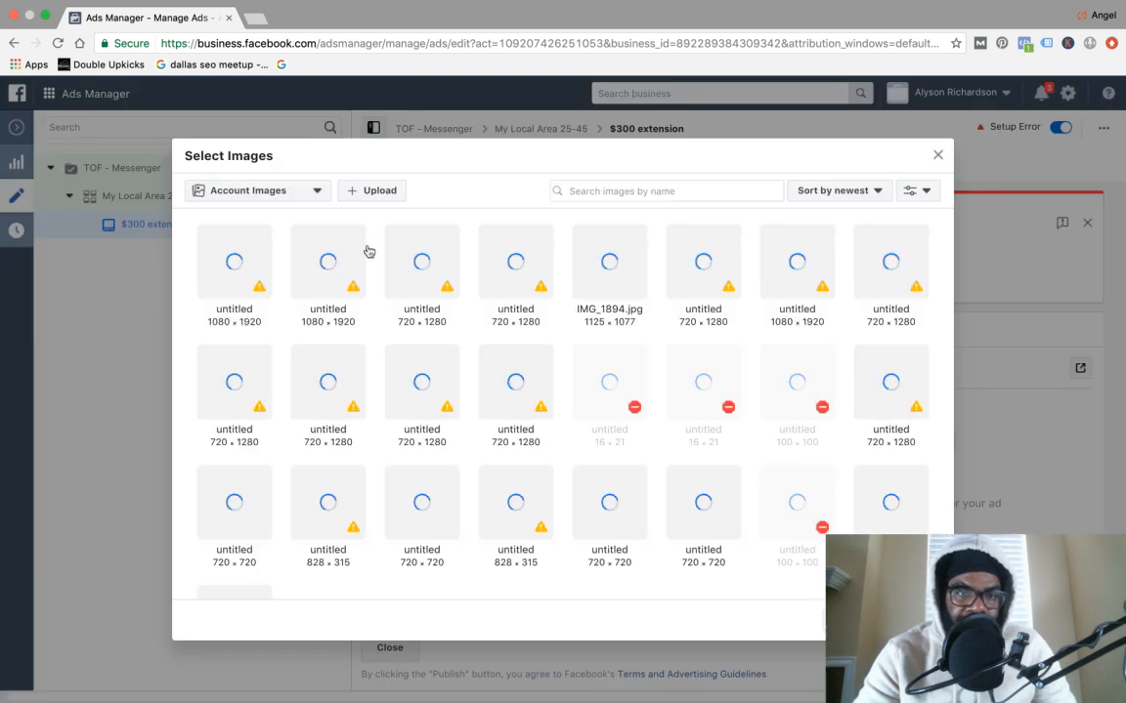
pyautogui.click(357, 191)
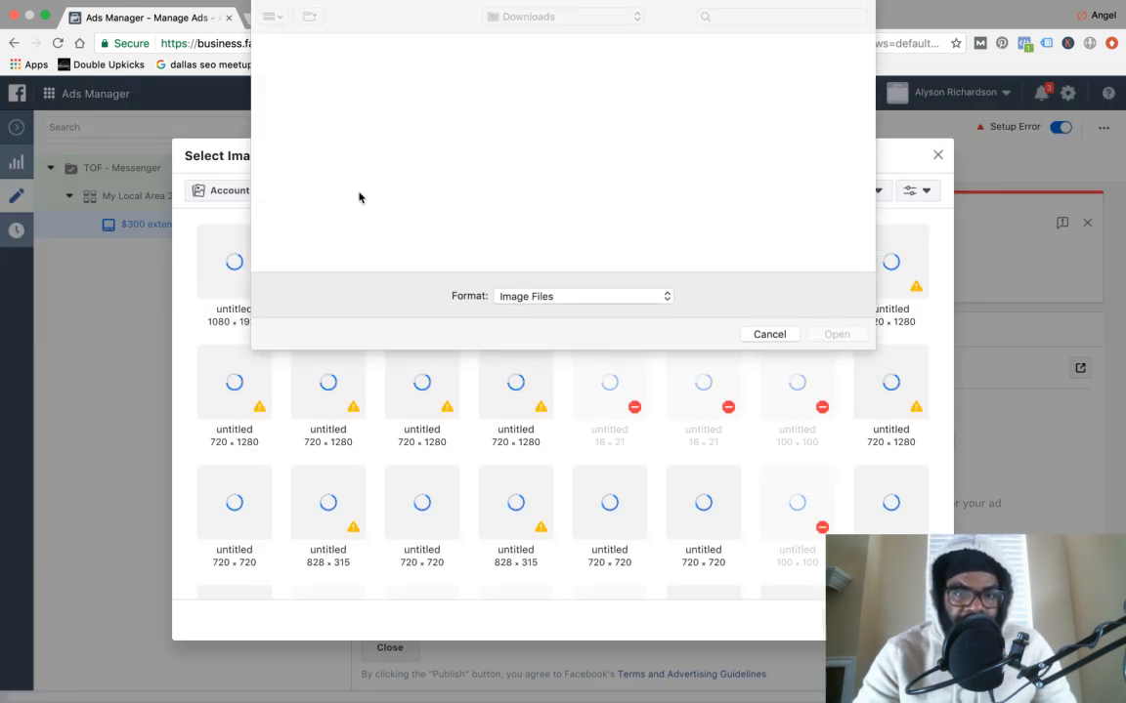
pyautogui.click(296, 107)
pyautogui.doubleClick(300, 112)
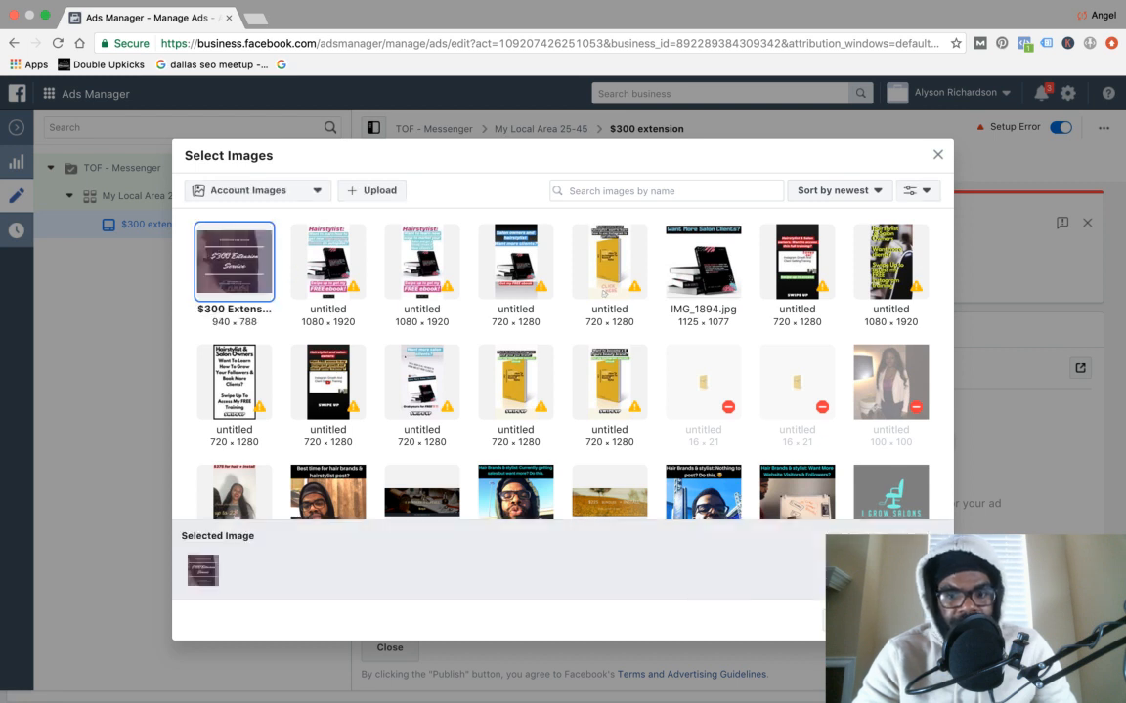
pyautogui.click(910, 621)
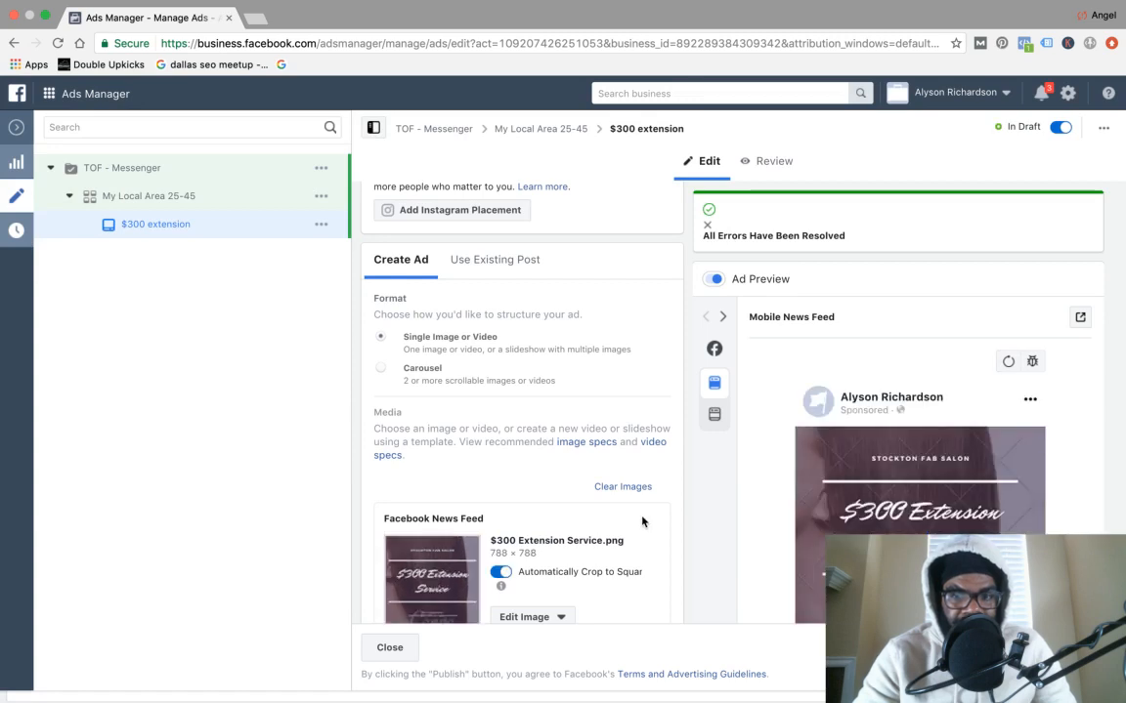
# Examine the ad in the Mobile and Desktop News Feed previews and read the notice about text in the image.
pyautogui.scroll(-2, 642, 523)
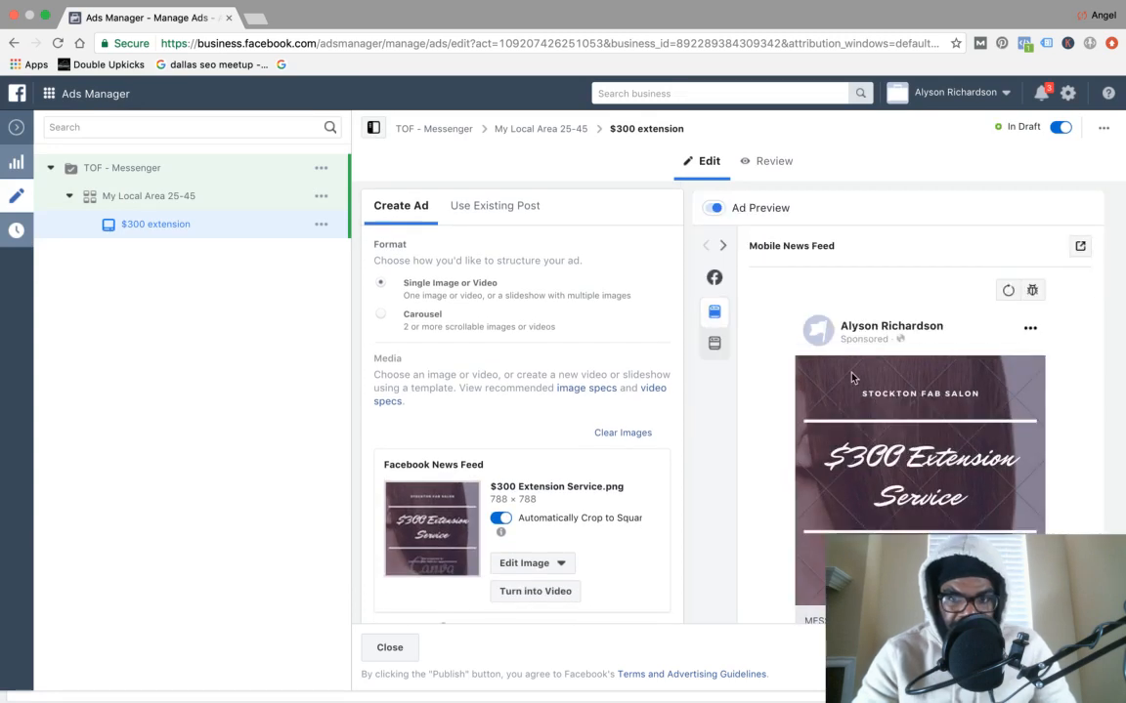
pyautogui.scroll(-3, 842, 426)
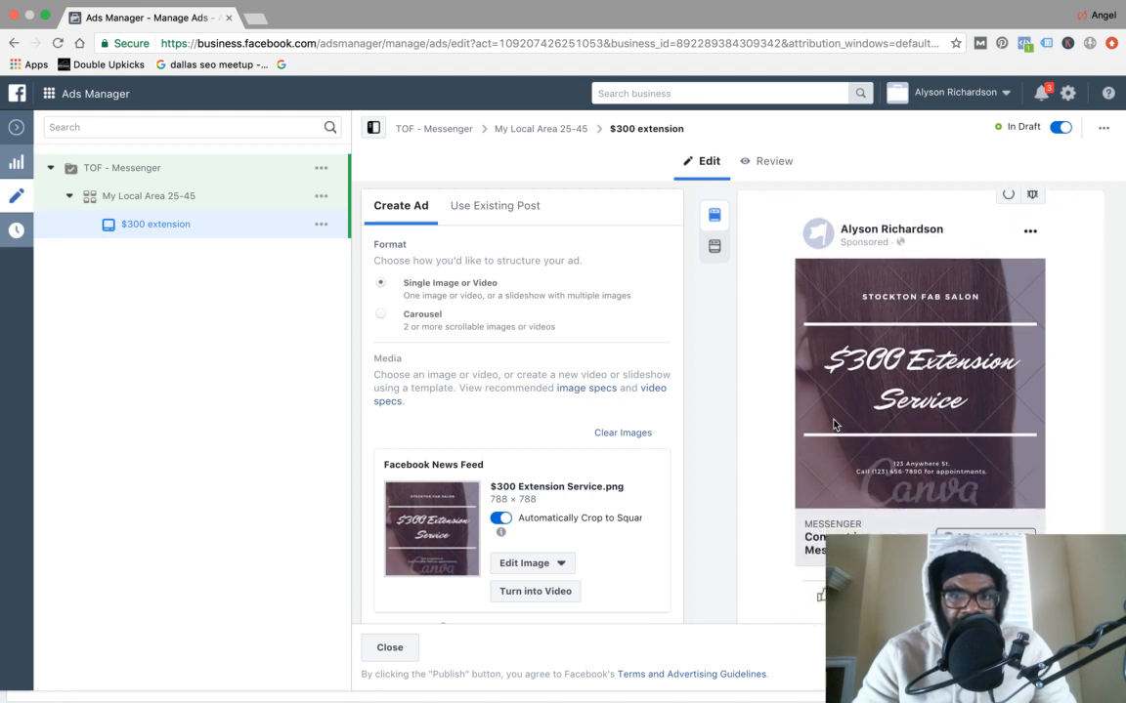
pyautogui.click(720, 249)
pyautogui.scroll(-3, 825, 391)
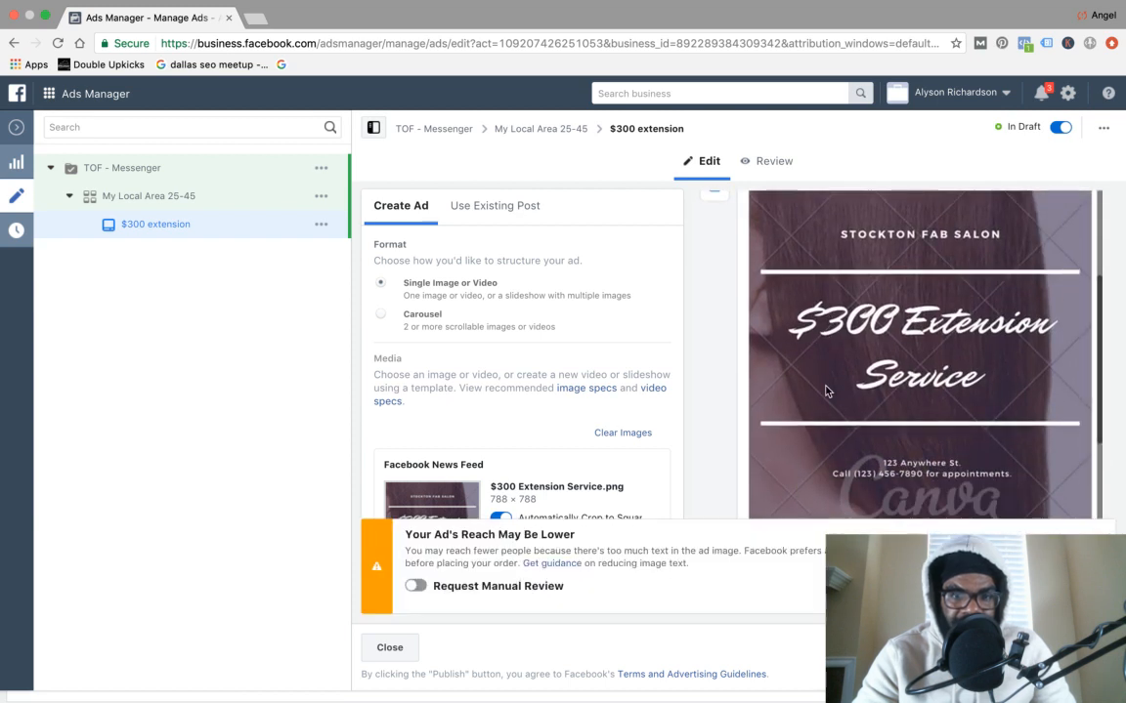
pyautogui.scroll(-1, 824, 390)
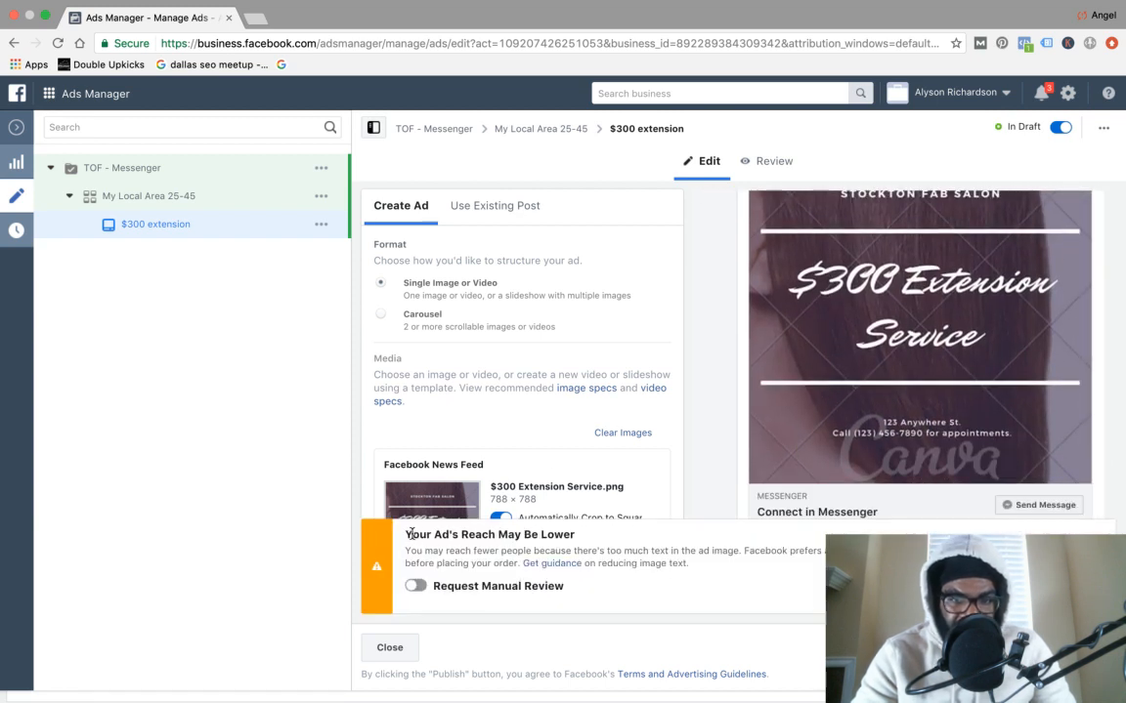
pyautogui.moveTo(407, 535); pyautogui.dragTo(738, 551)
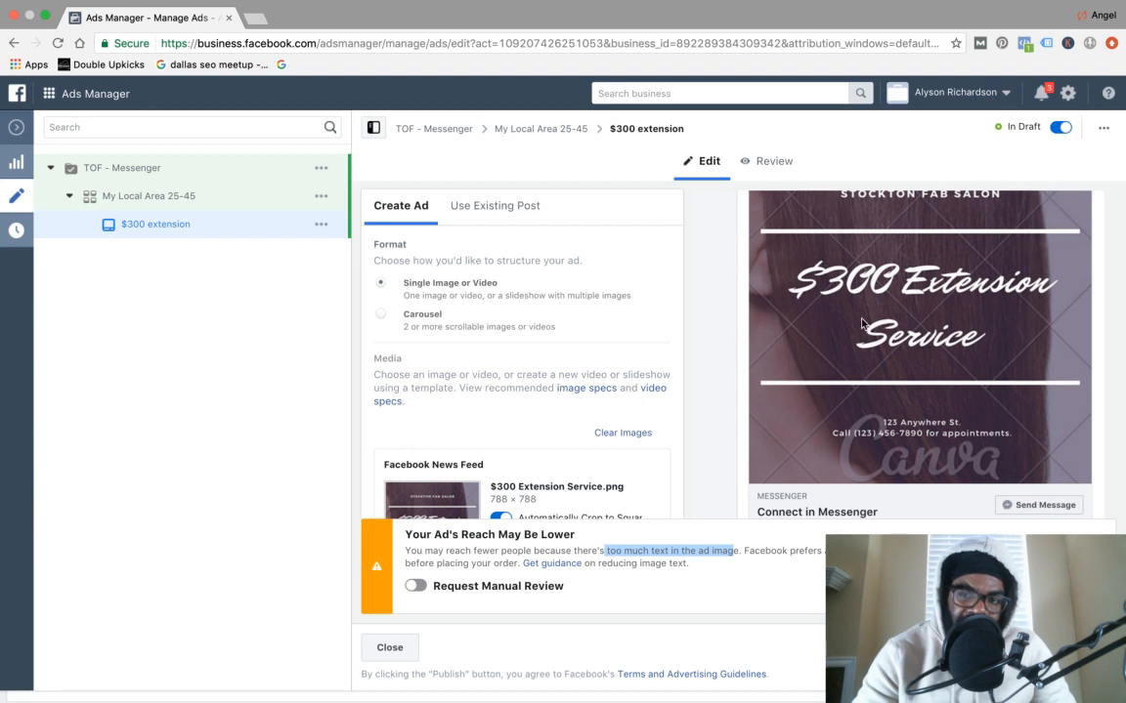
pyautogui.click(710, 274)
# Replace the ad's headline with "Click Send Message To Book".
pyautogui.scroll(-2, 690, 352)
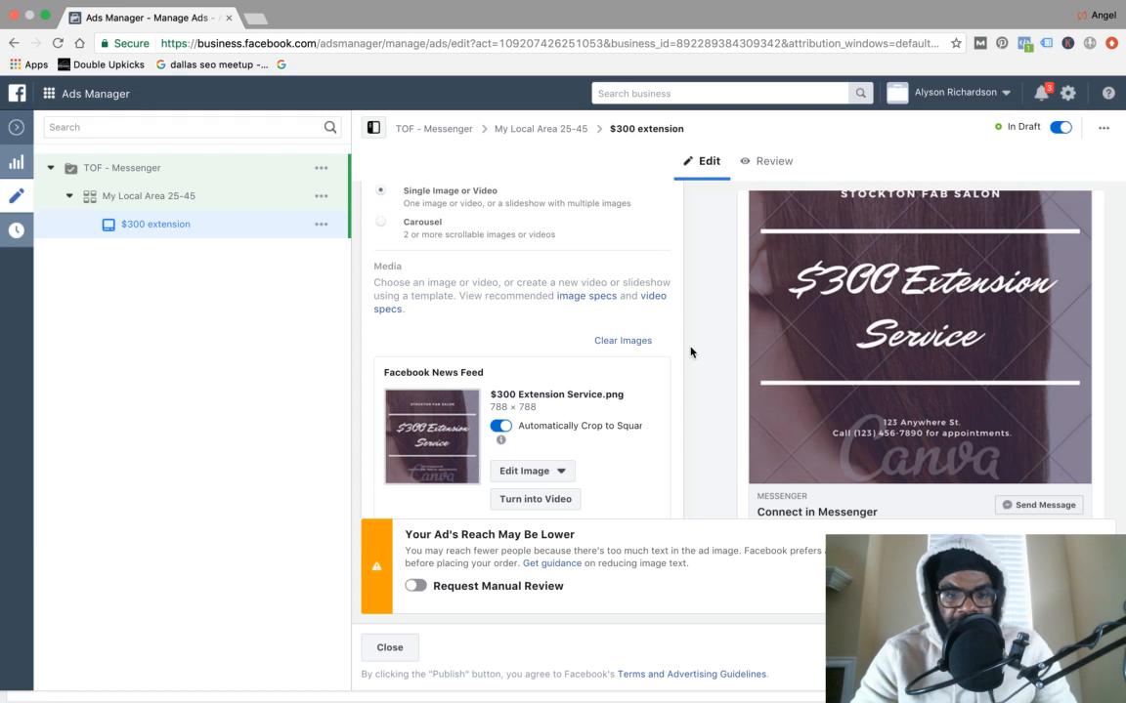
pyautogui.scroll(-1, 690, 351)
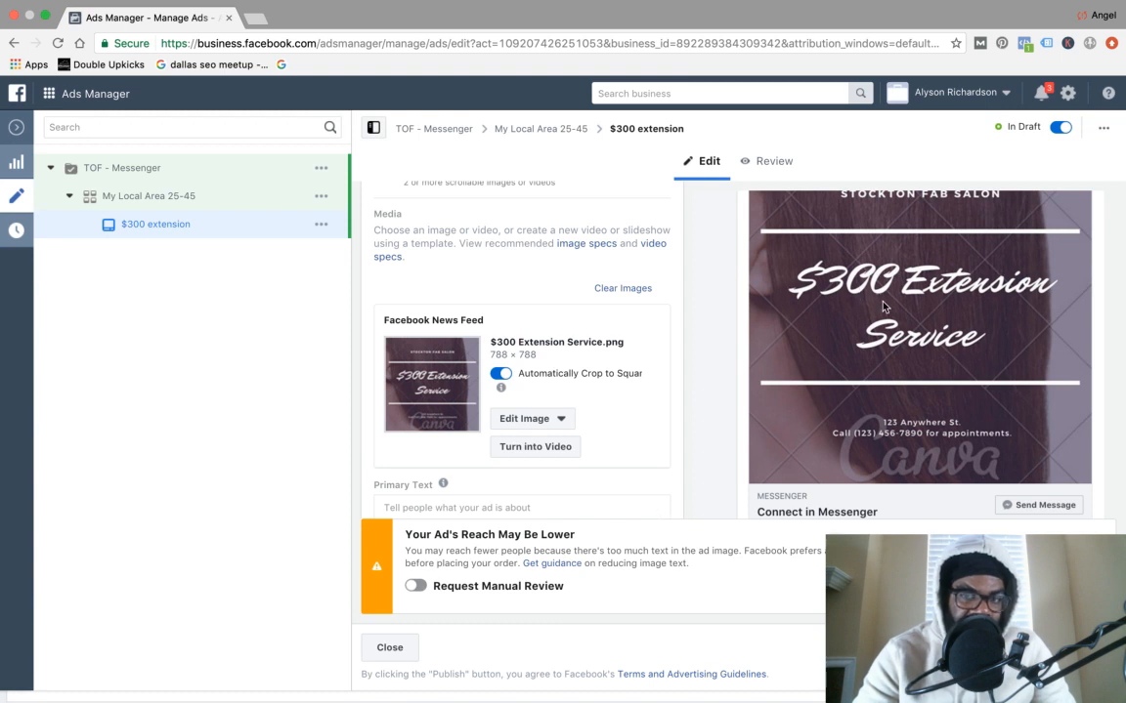
pyautogui.scroll(-2, 618, 291)
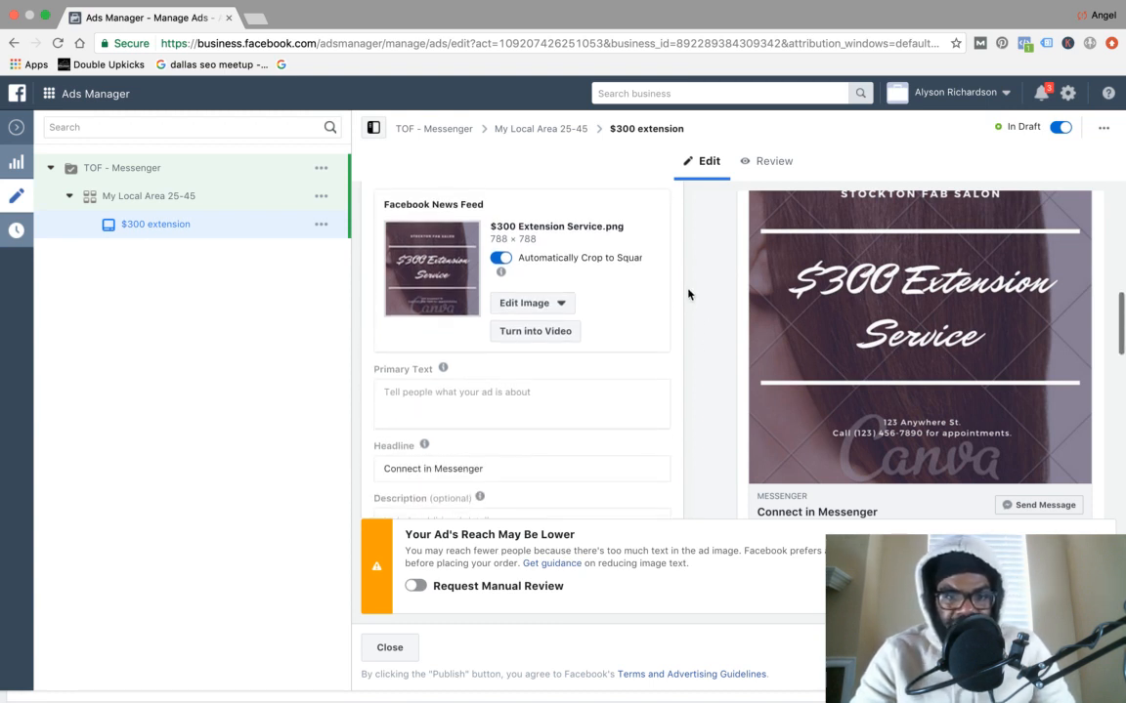
pyautogui.scroll(-1, 531, 398)
pyautogui.click(506, 411)
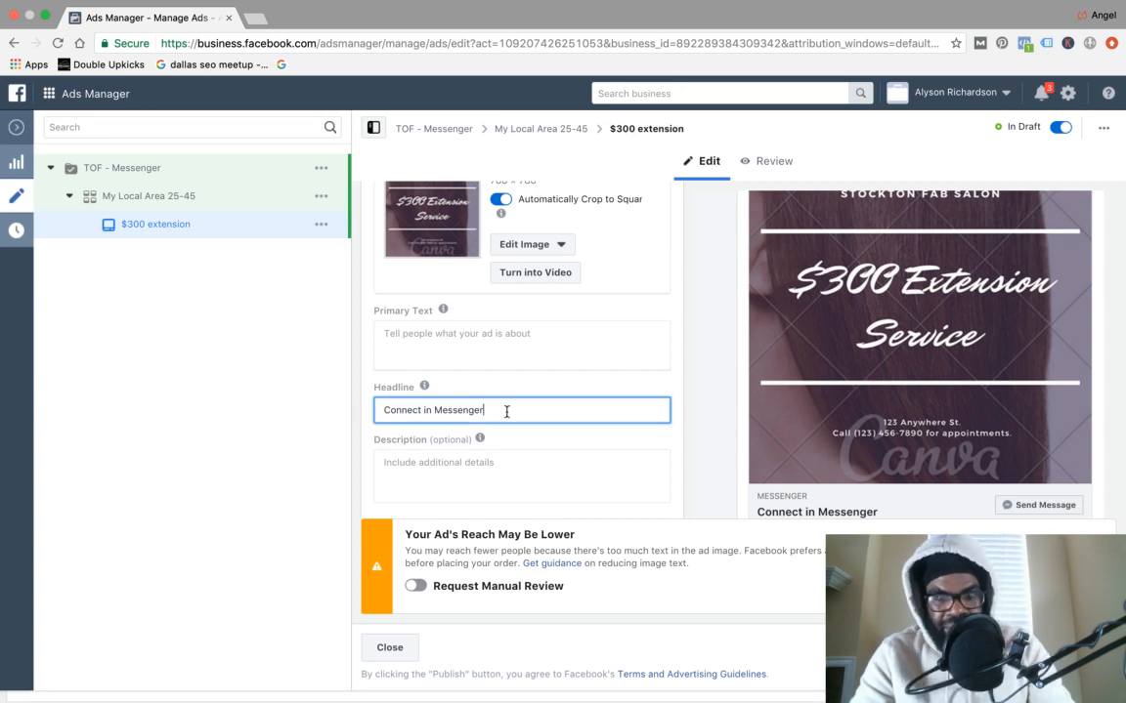
pyautogui.tripleClick(506, 412)
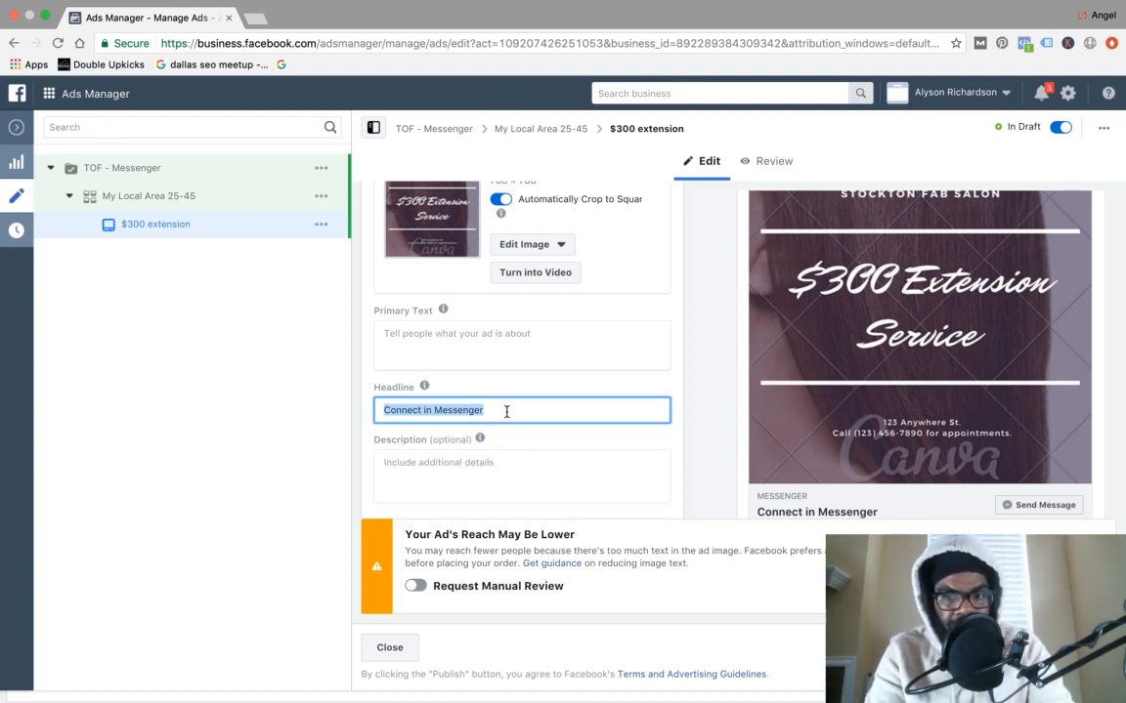
pyautogui.write('C')
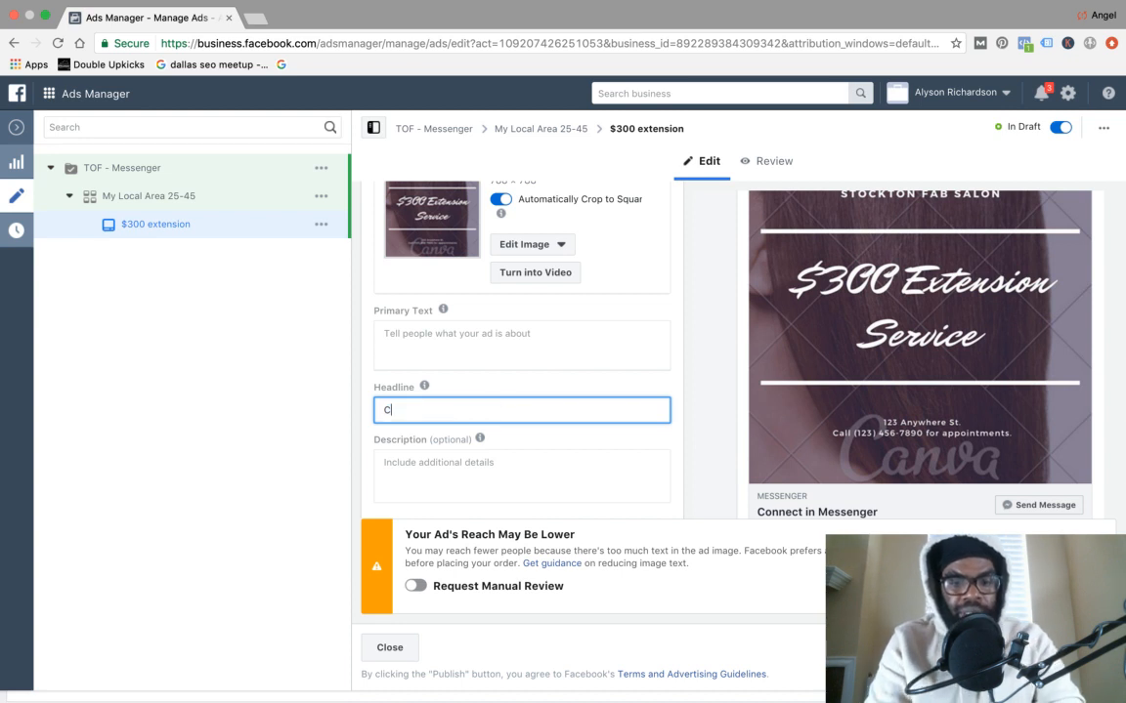
pyautogui.write('lick Send M')
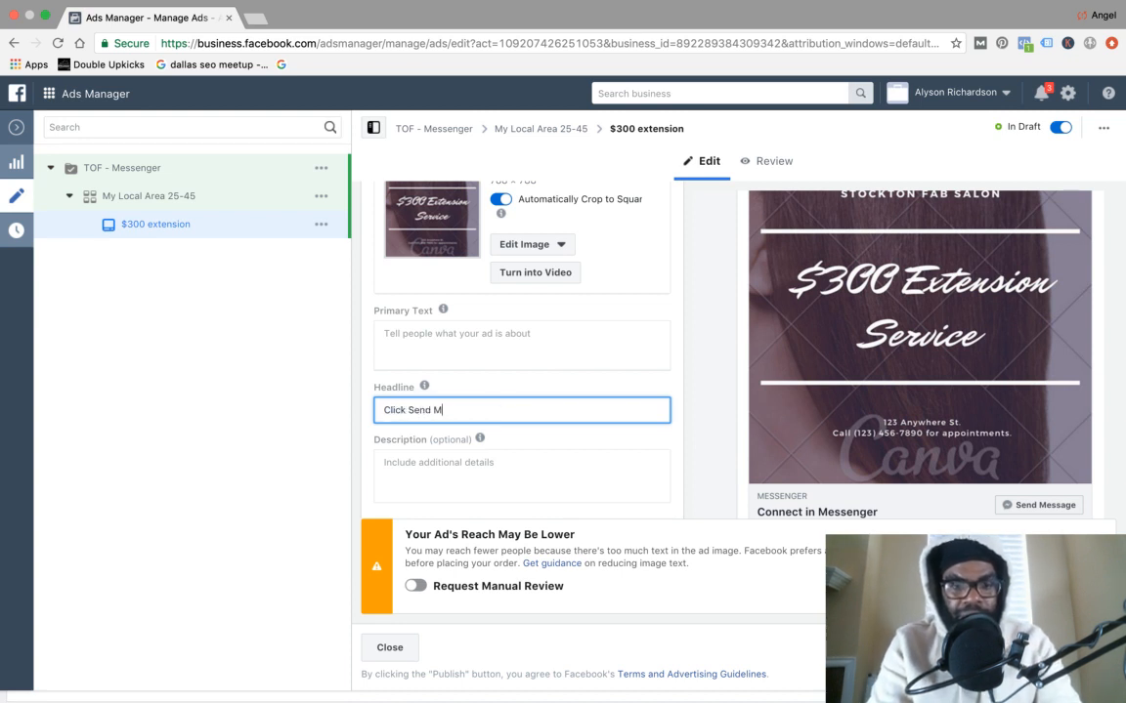
pyautogui.write('essage To Book')
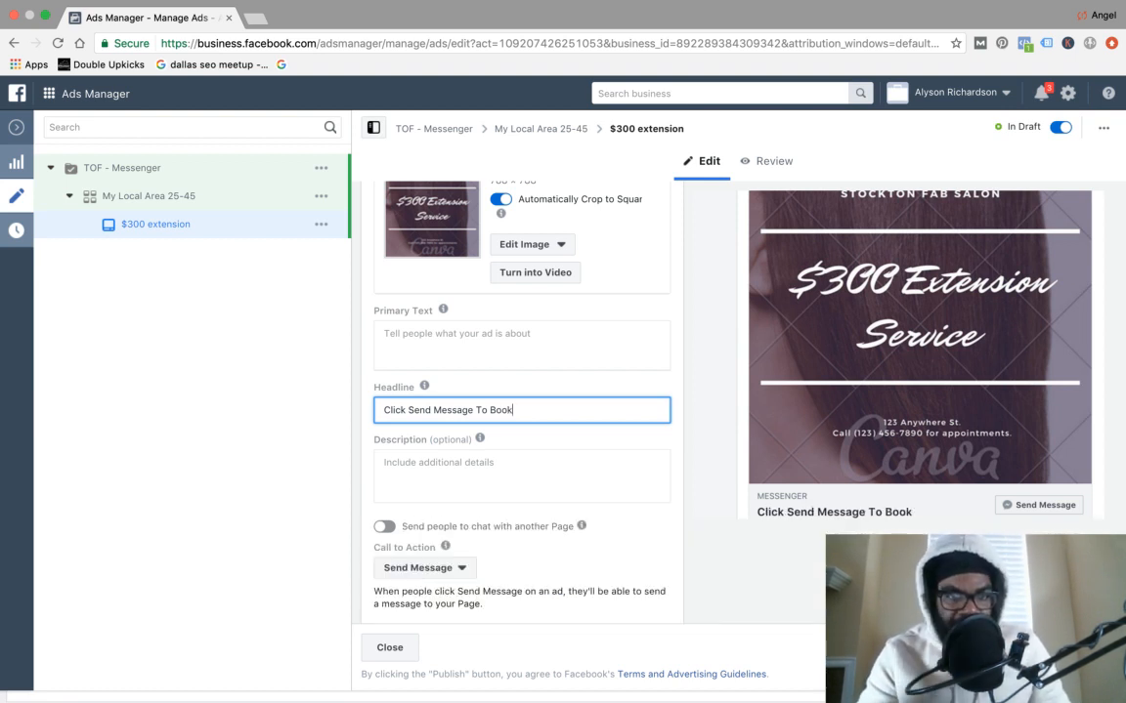
# Enter the ad description "Book now and get 10% off - Mention Facebook ad".
pyautogui.scroll(-2, 532, 360)
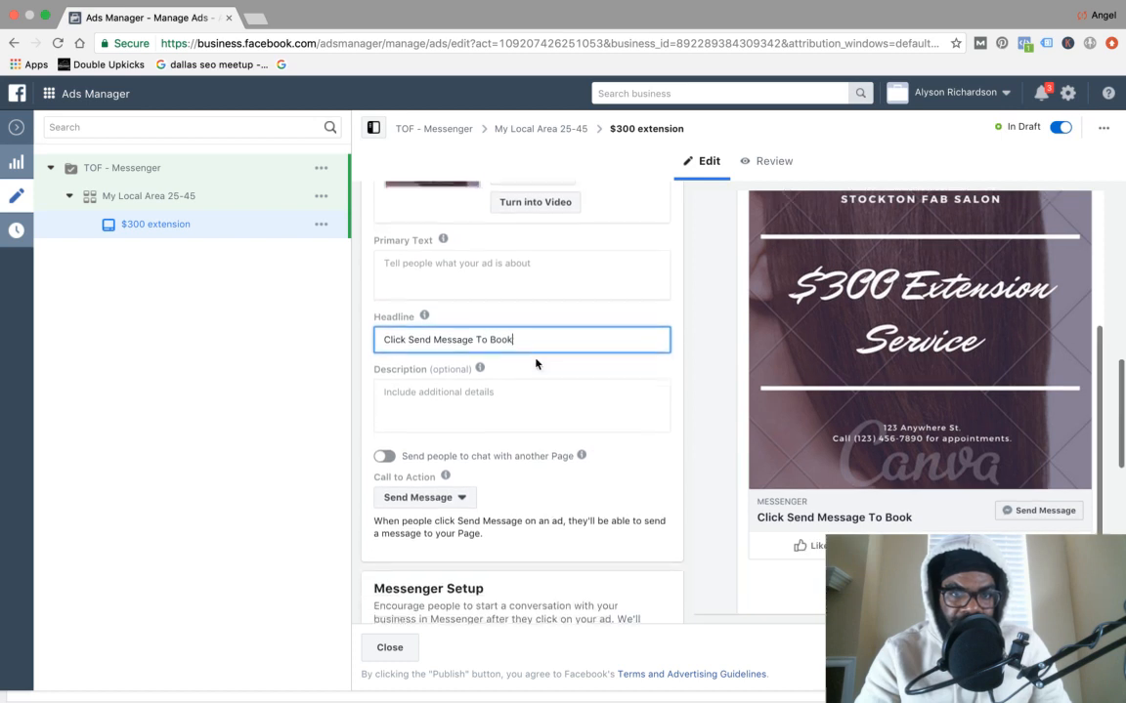
pyautogui.click(497, 390)
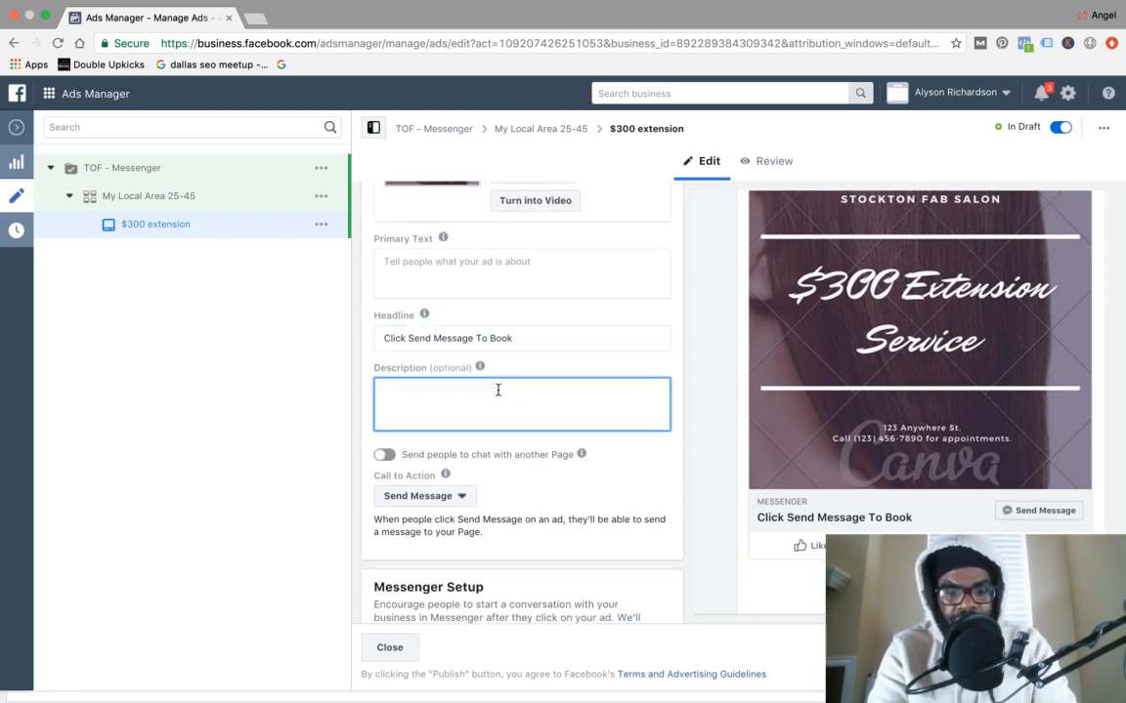
pyautogui.write('Book')
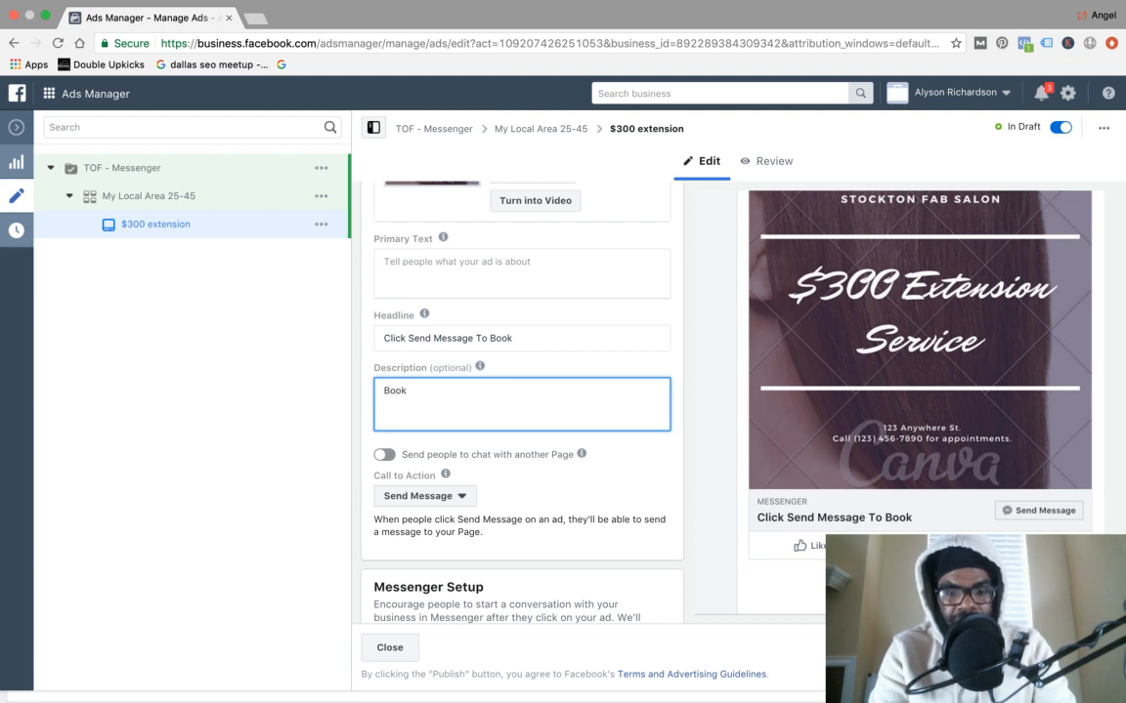
pyautogui.write(' now and get')
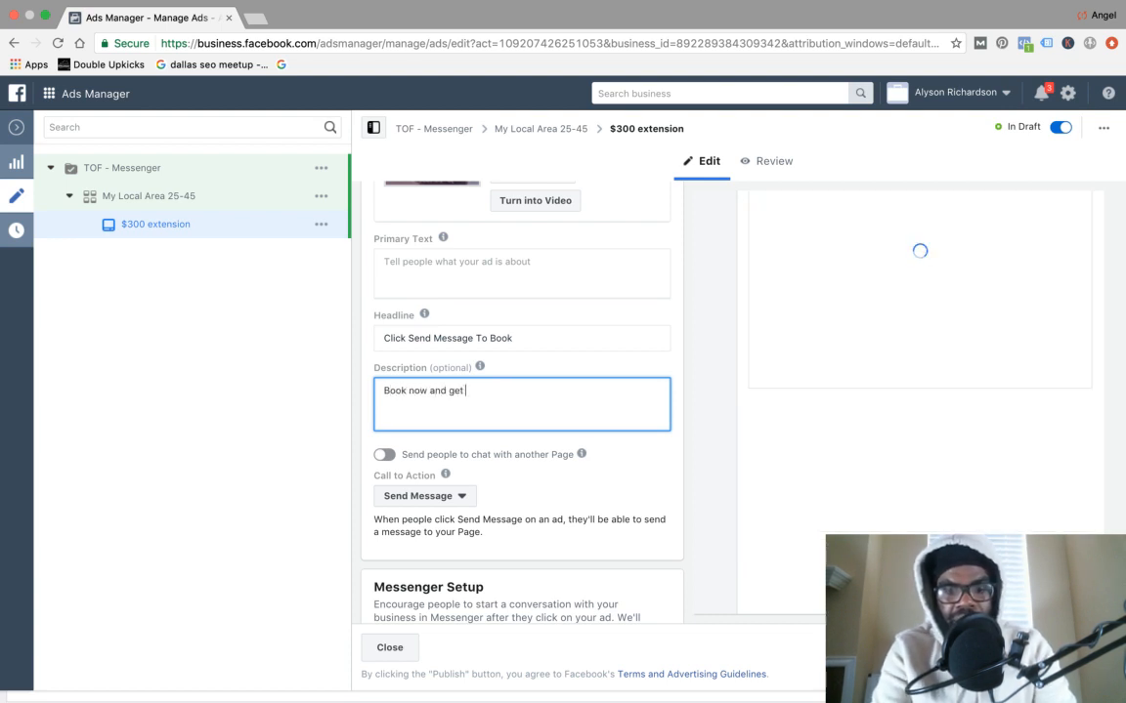
pyautogui.write(' 1')
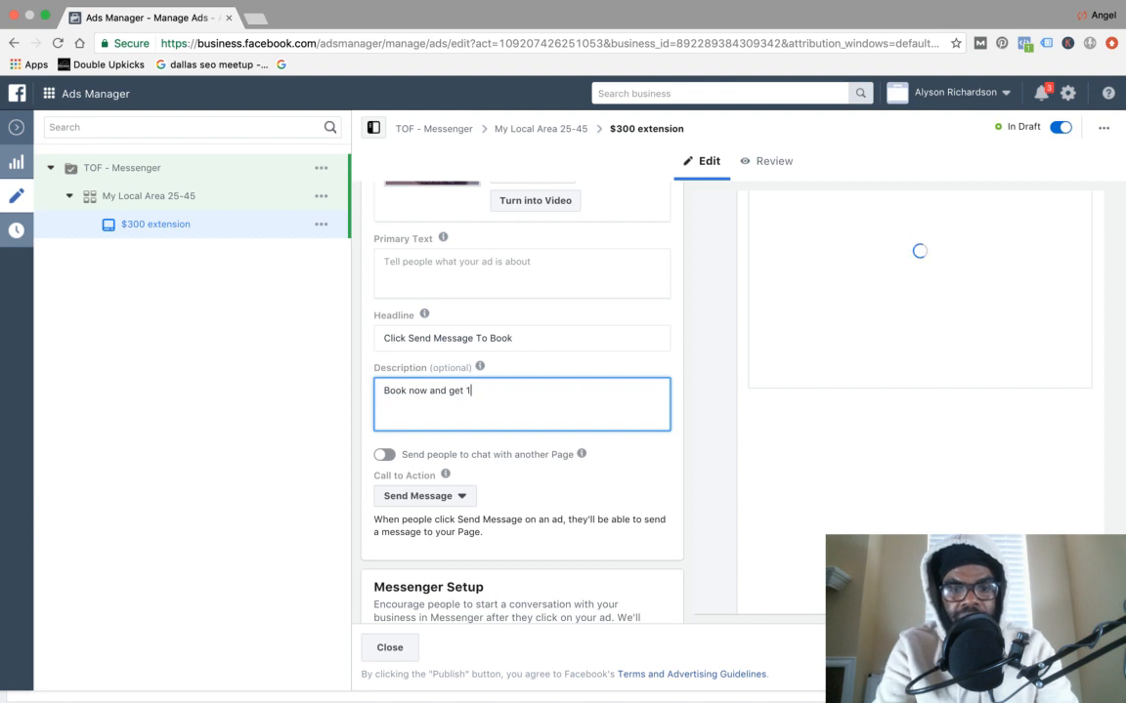
pyautogui.write('0%')
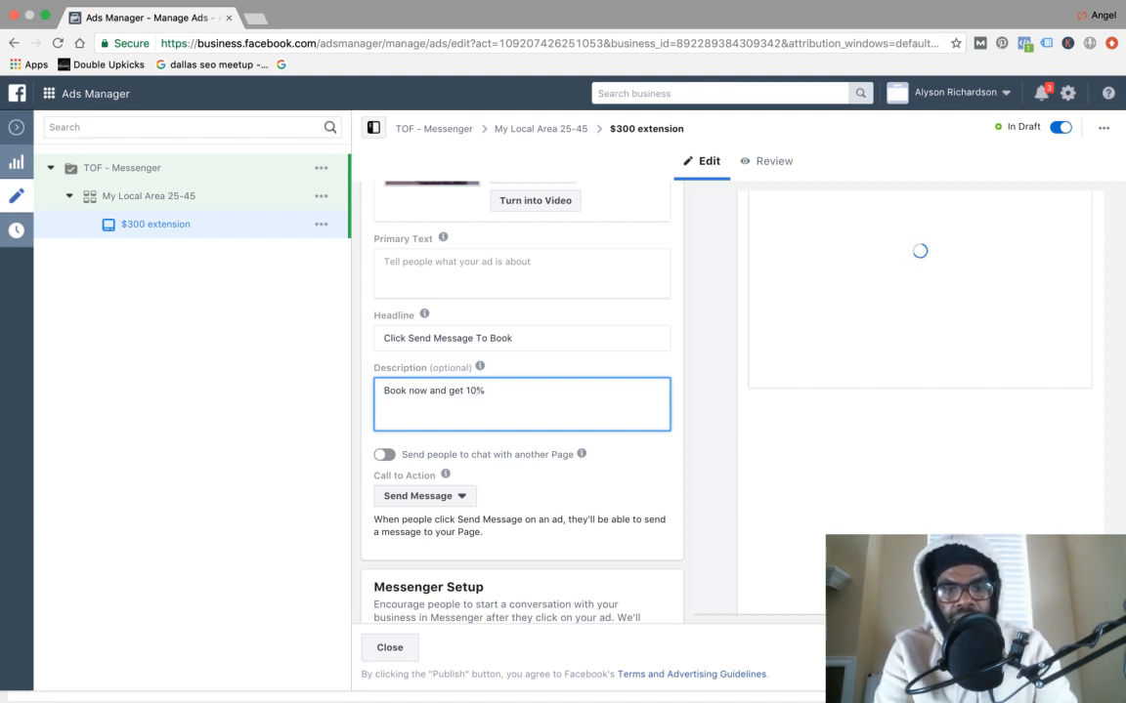
pyautogui.write(' off -')
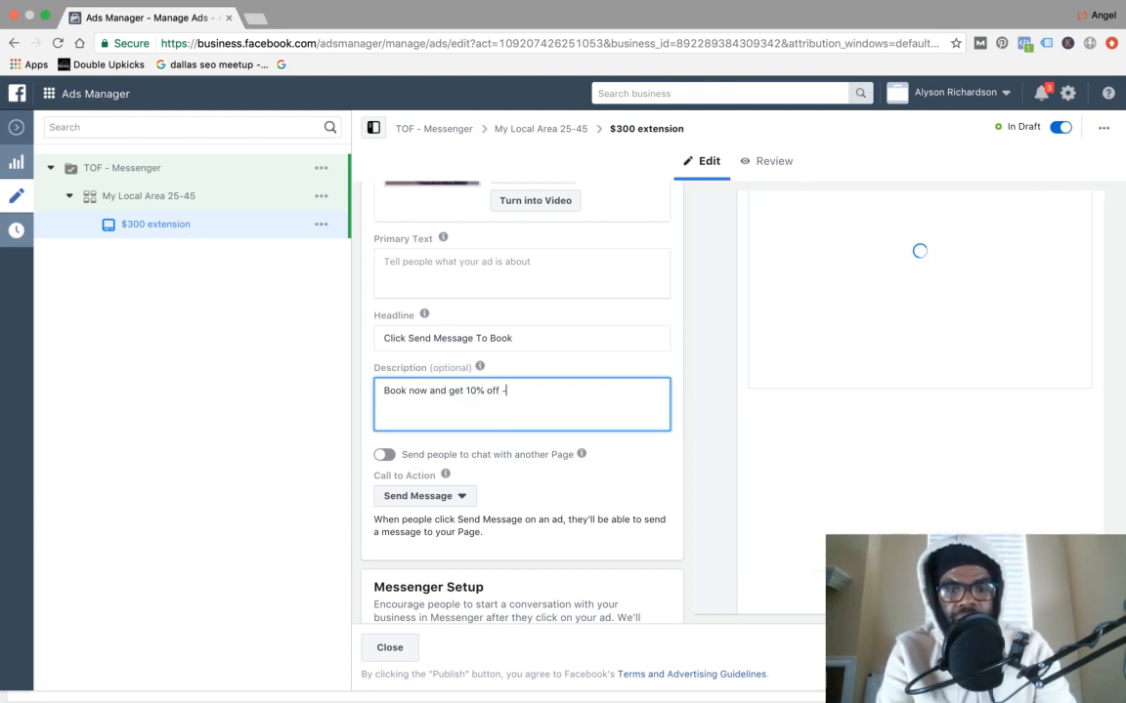
pyautogui.write(' Mentio')
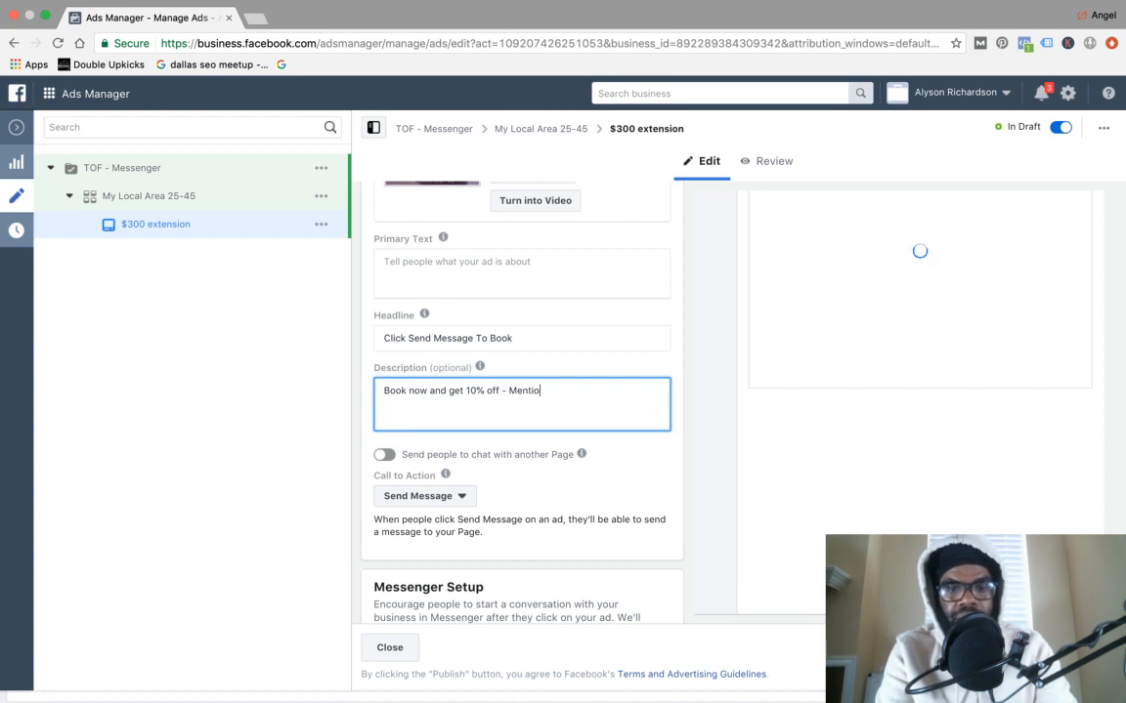
pyautogui.write('n Facbok ad')
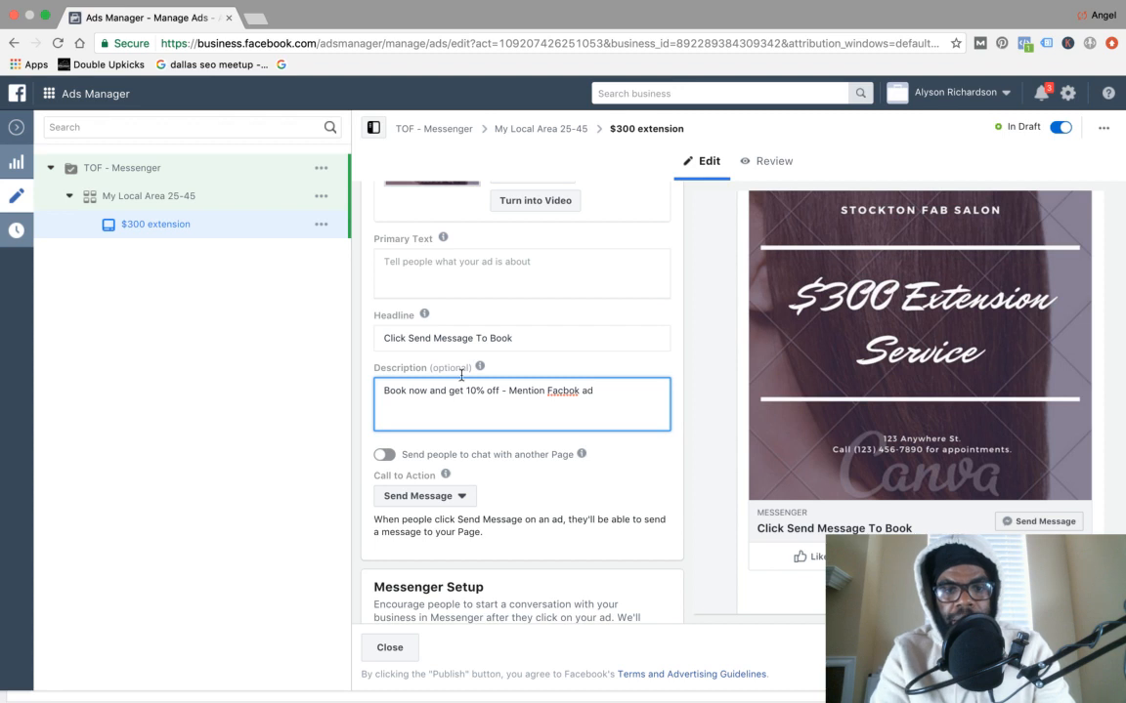
pyautogui.click(564, 391)
pyautogui.write('ebook ad')
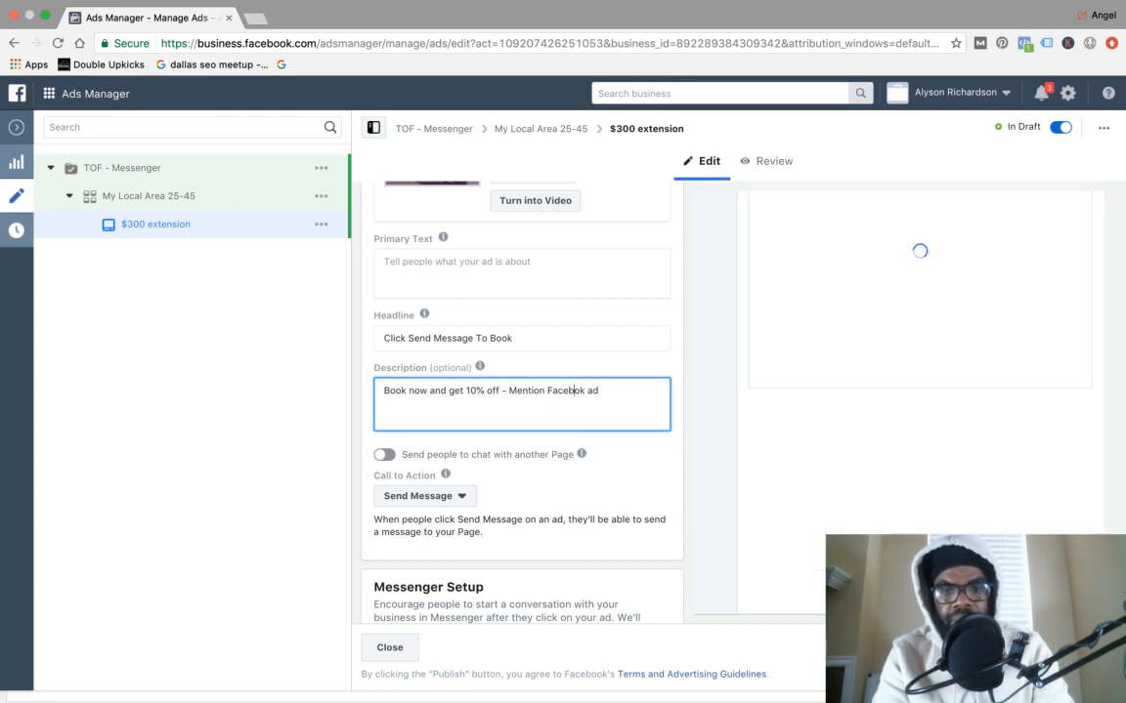
pyautogui.click(652, 368)
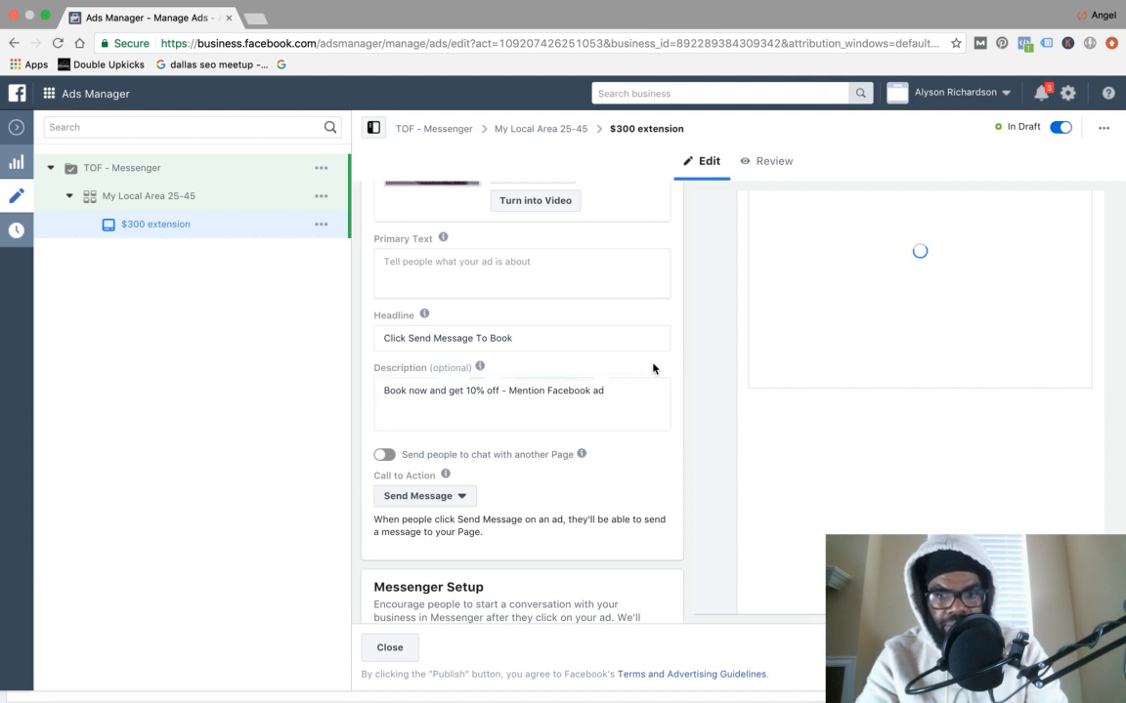
# Check how the ad with its headline looks in the Mobile News Feed preview.
pyautogui.click(562, 285)
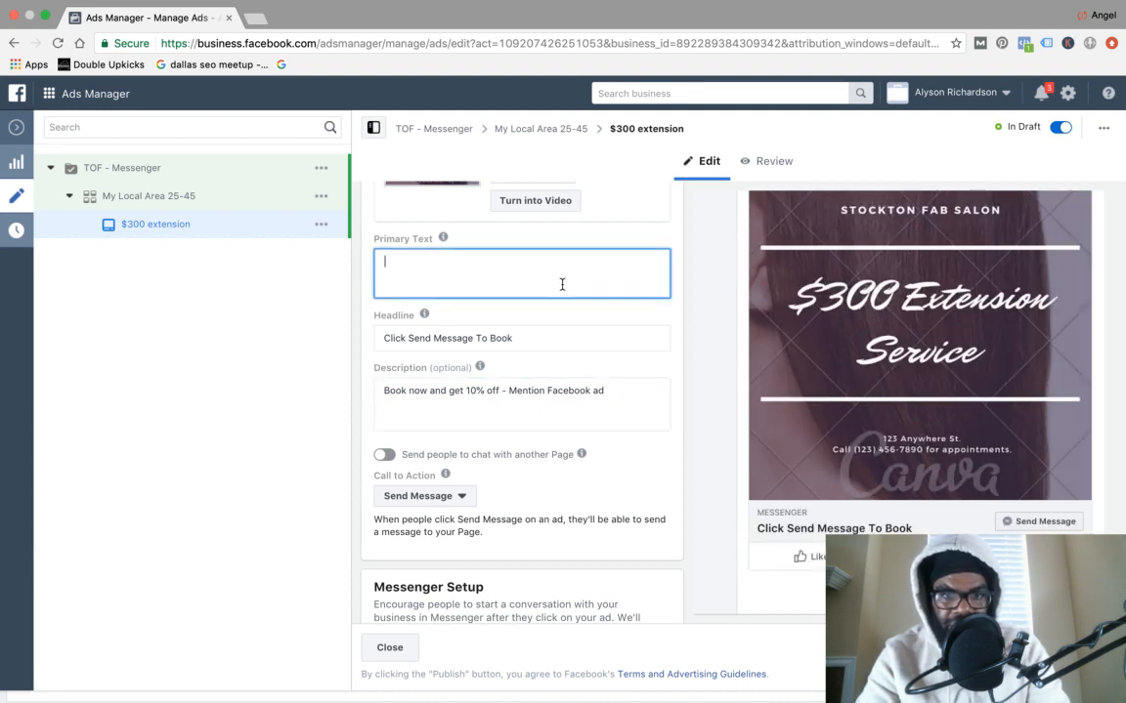
pyautogui.scroll(-2, 1010, 407)
pyautogui.scroll(1, 957, 386)
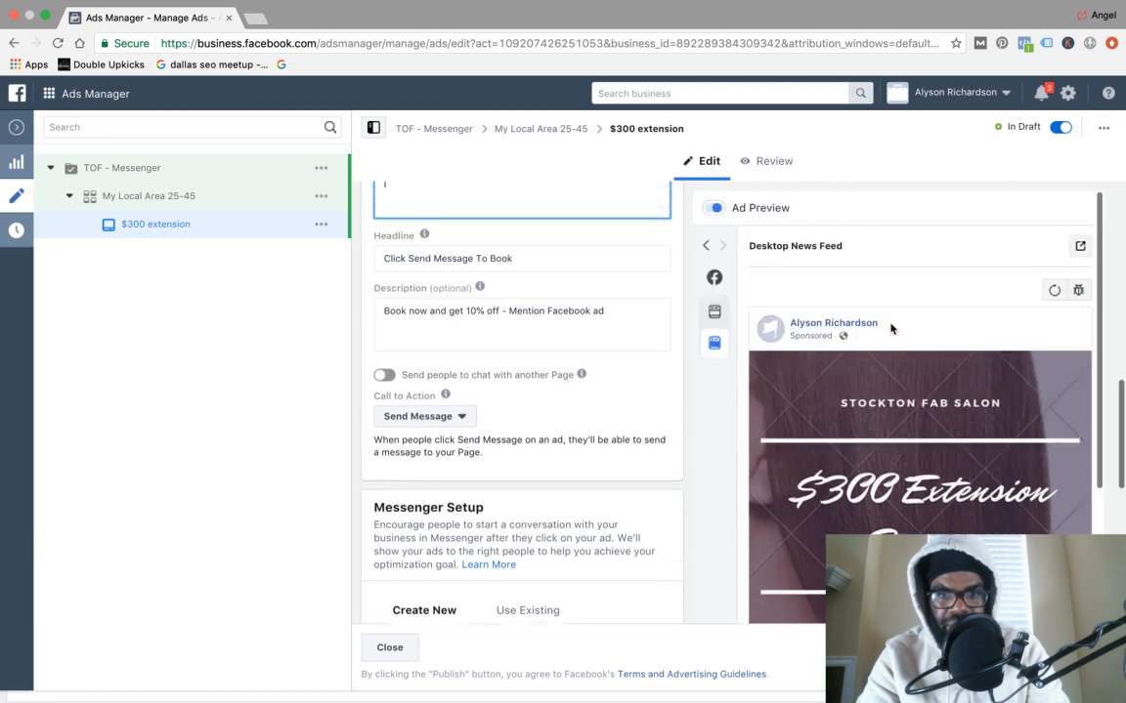
pyautogui.click(750, 311)
pyautogui.scroll(-3, 907, 389)
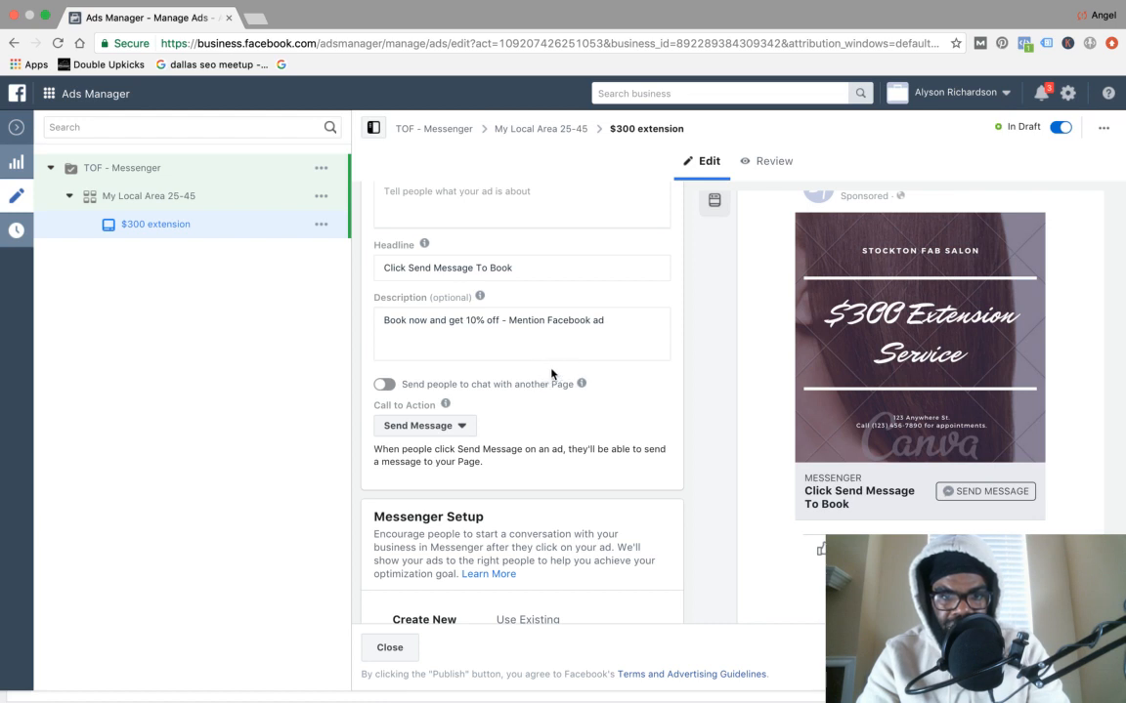
# Begin the primary text with "Hey ladies of DFW" and, after a blank line, "Would you like some brand new extensions?".
pyautogui.scroll(3, 621, 322)
pyautogui.scroll(1, 621, 322)
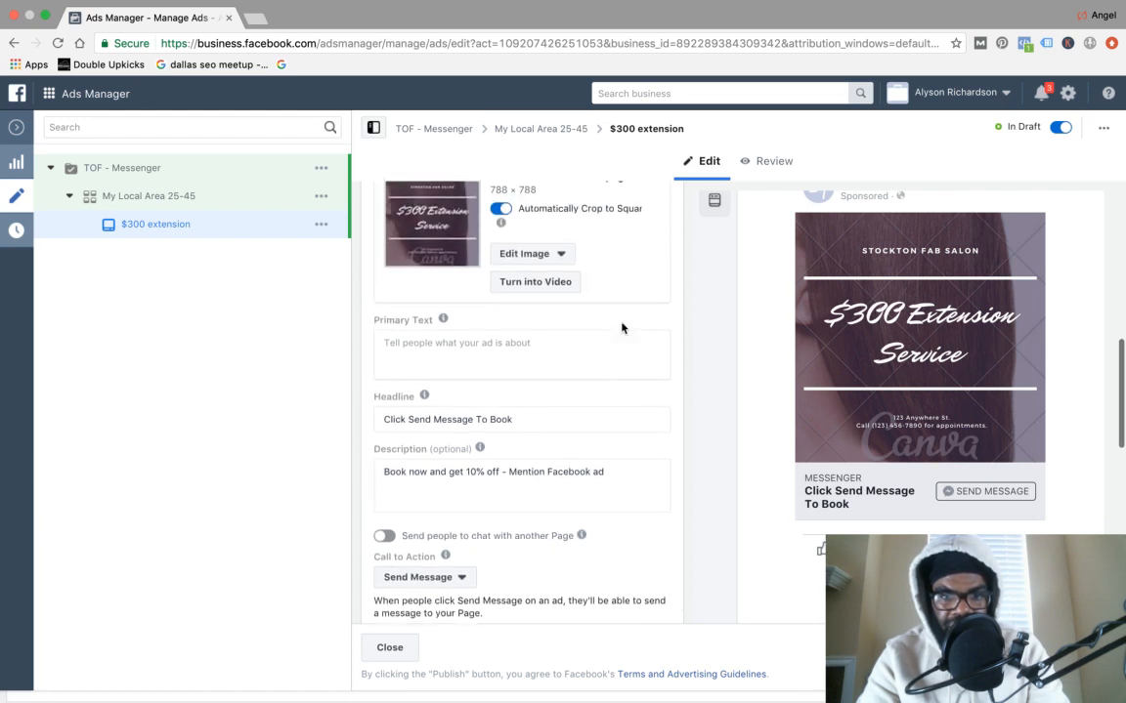
pyautogui.click(566, 362)
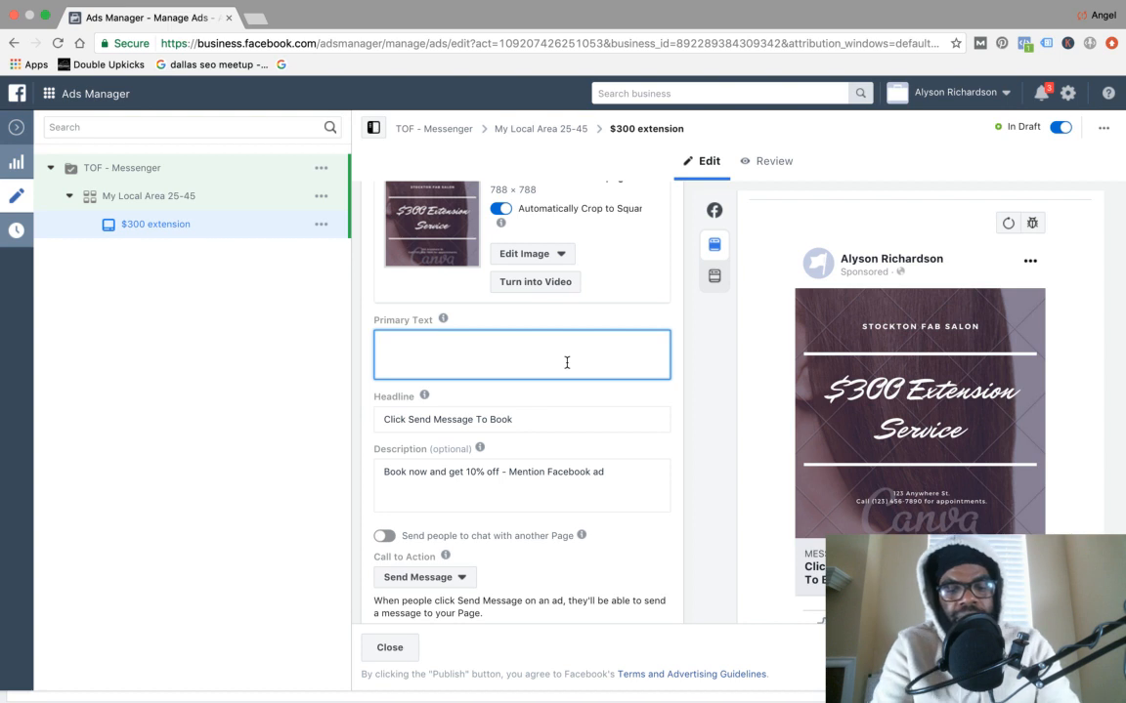
pyautogui.write('Hey')
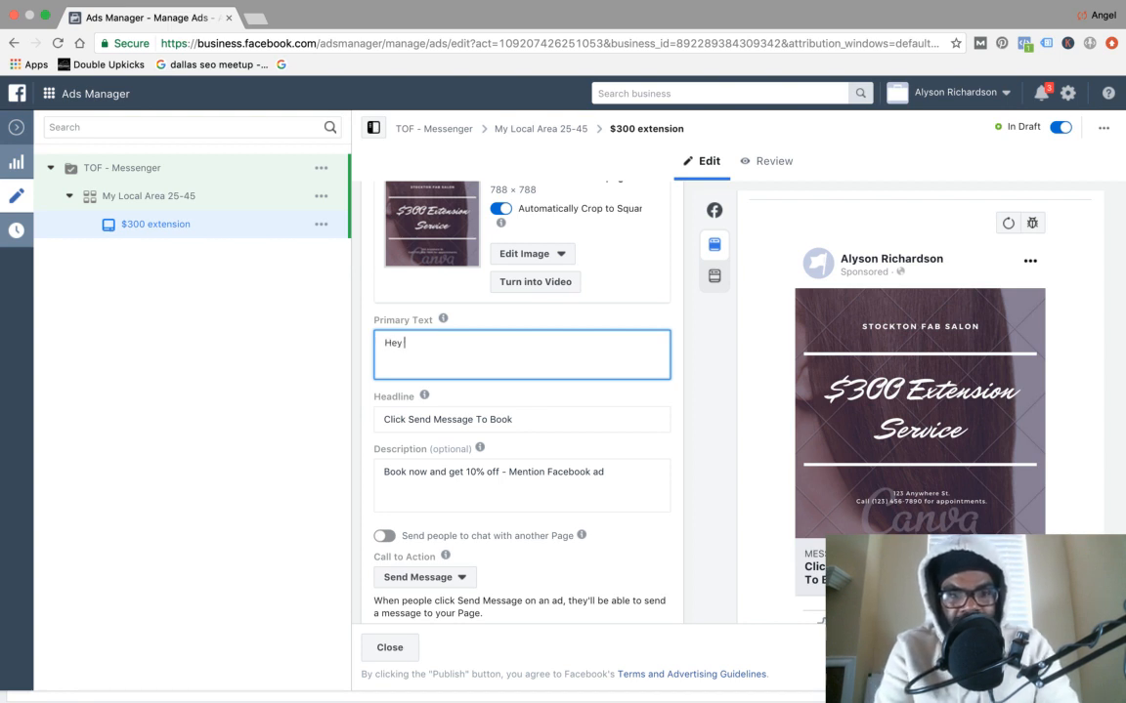
pyautogui.write(' ladies of DFW')
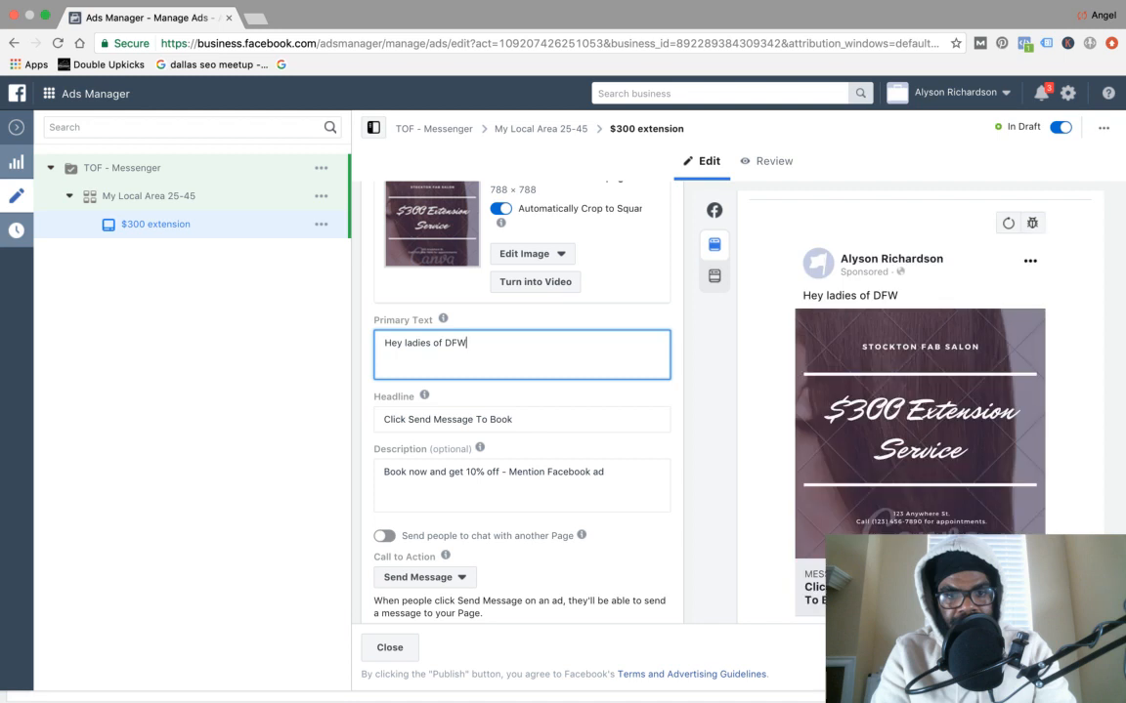
pyautogui.press('Return')
pyautogui.write('Would')
pyautogui.press('BackSpace')
pyautogui.press('BackSpace')
pyautogui.press('BackSpace')
pyautogui.write('ould you like some brand new extensions?')
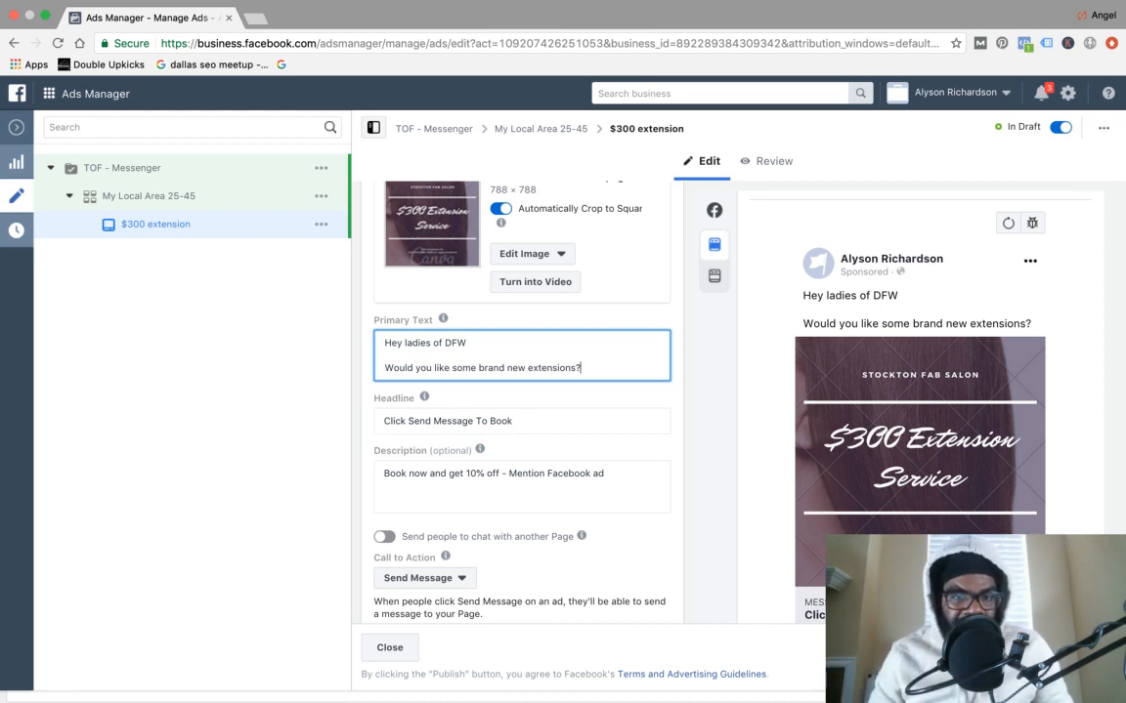
# Add the primary text paragraph "If so, we have a very good deal, $300 for extensions + Install" after a blank line.
pyautogui.press('Return')
pyautogui.press('Return')
pyautogui.write('If so, ')
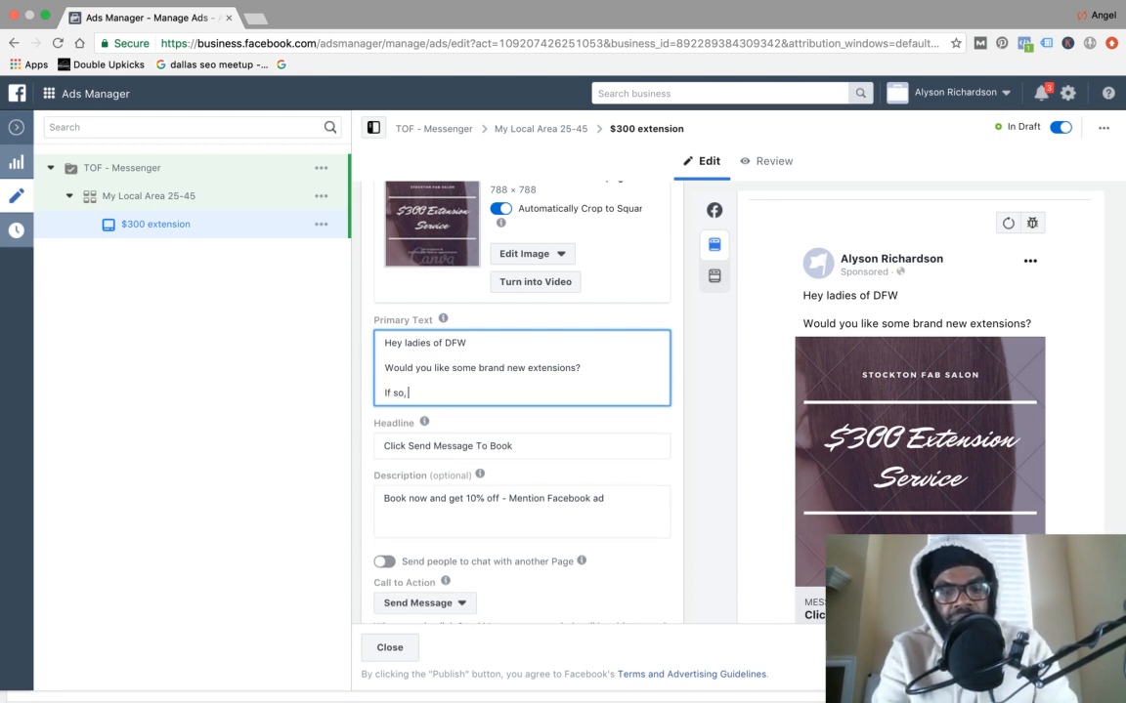
pyautogui.write('we have a very ')
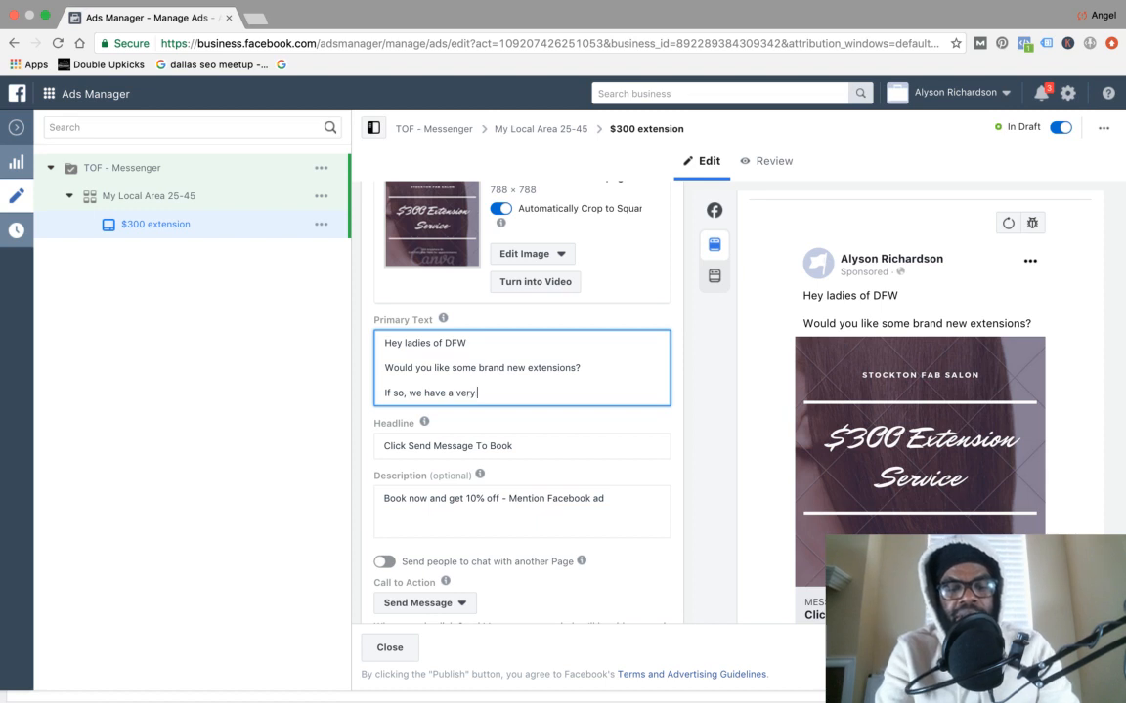
pyautogui.write('good')
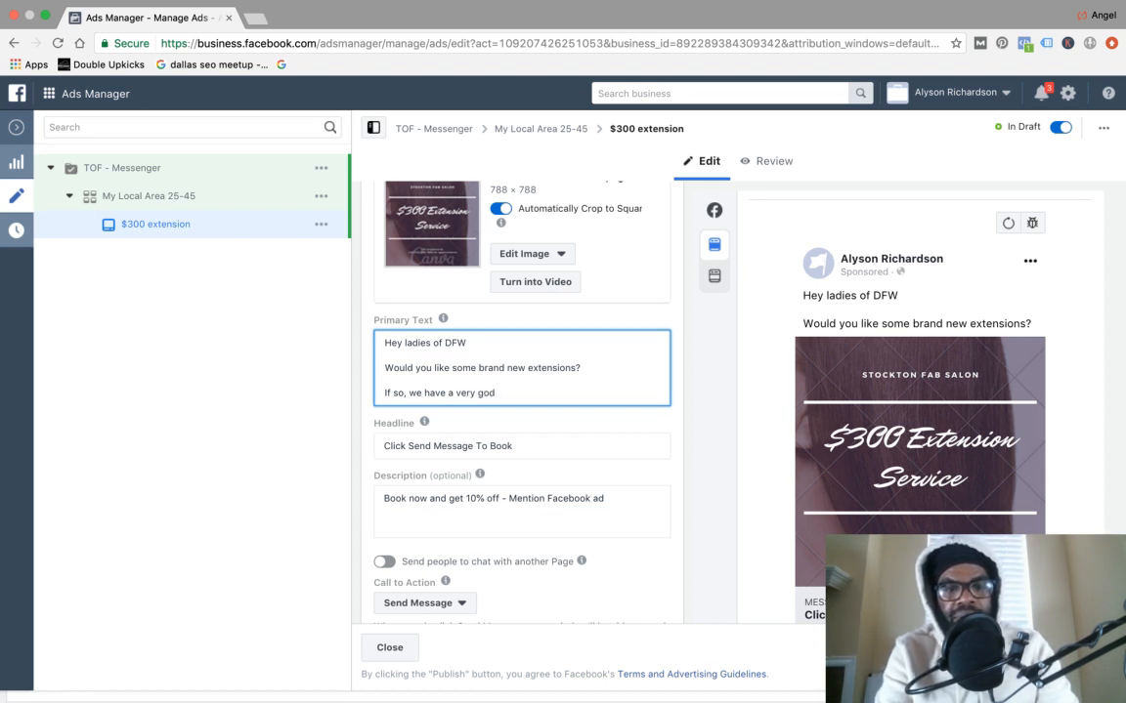
pyautogui.write(' dea')
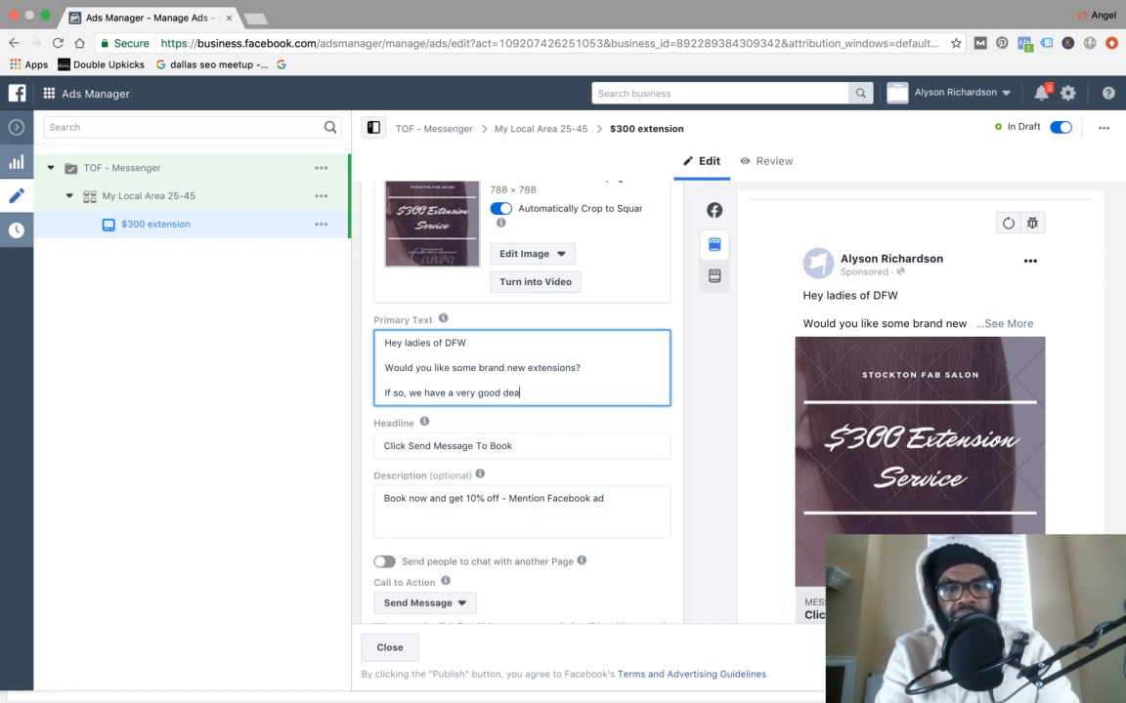
pyautogui.write('l, $300')
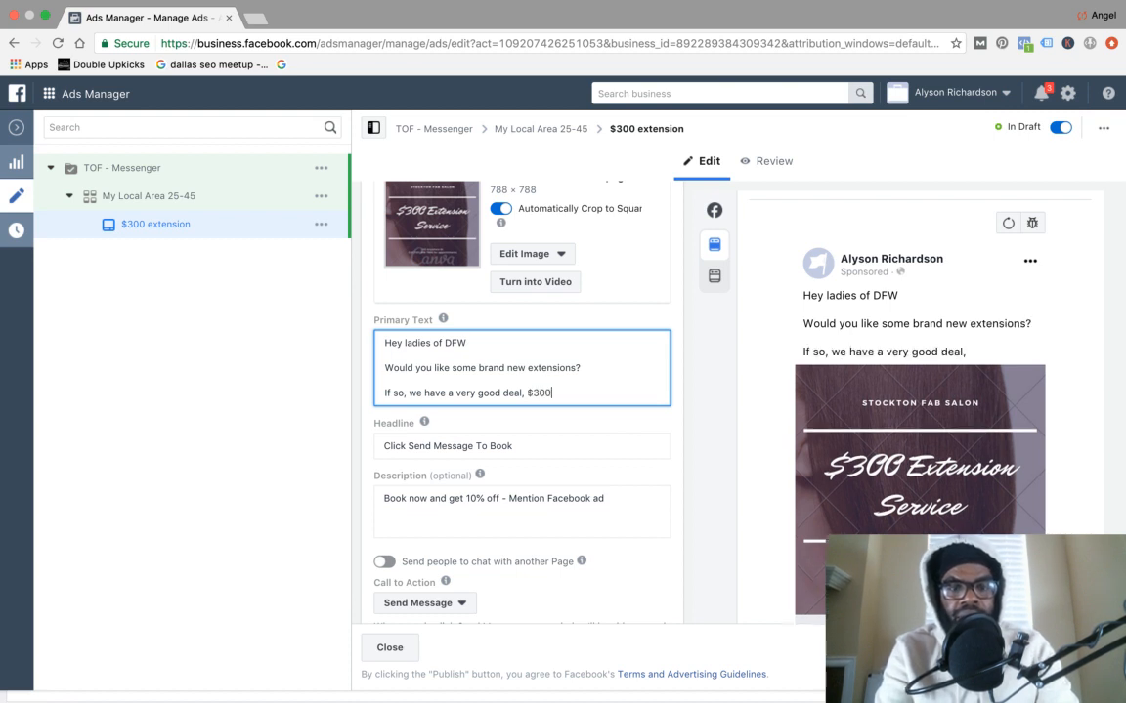
pyautogui.write(' for')
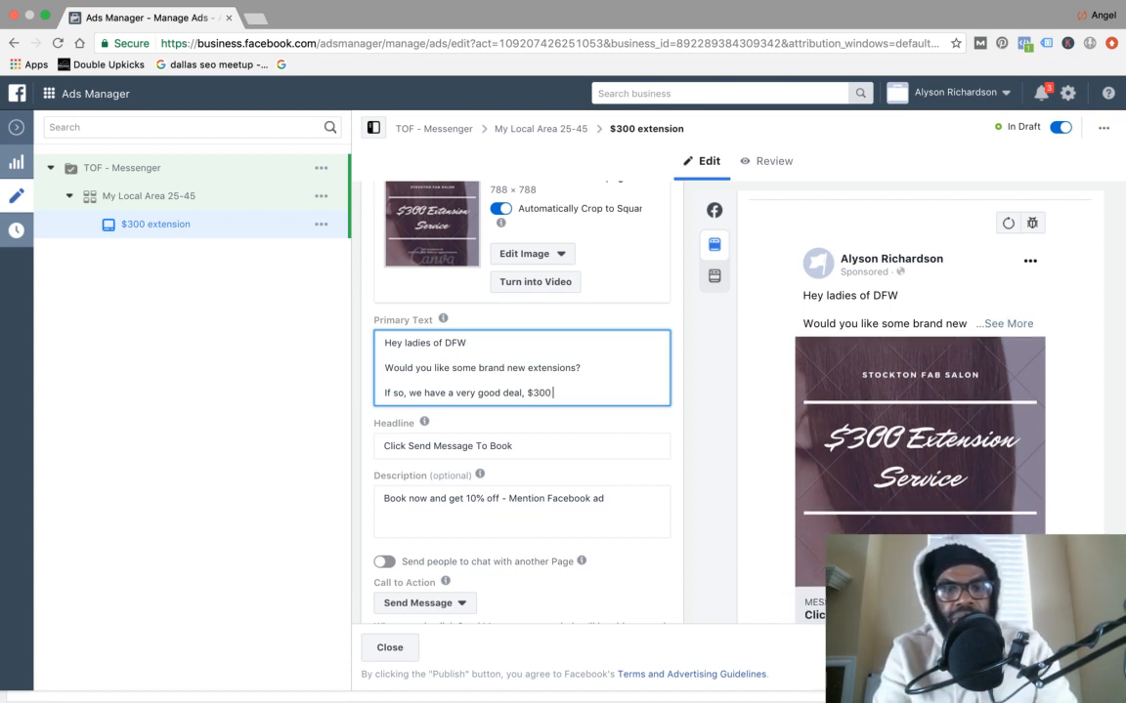
pyautogui.write(' e')
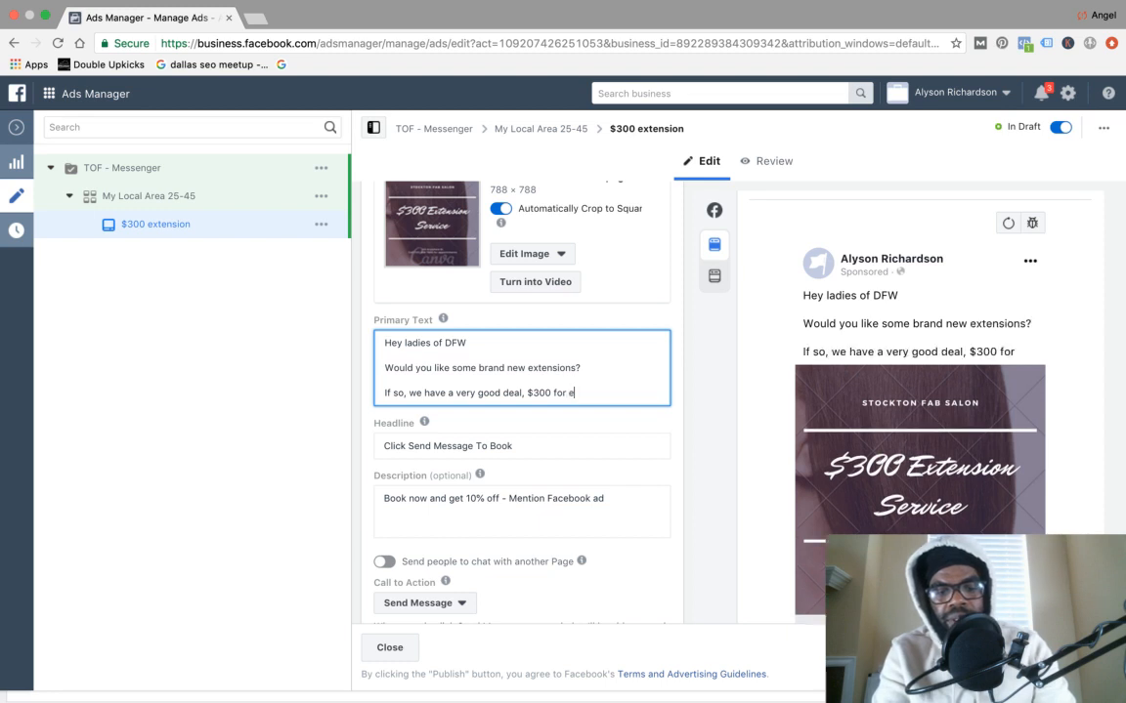
pyautogui.write('xtensions + Install')
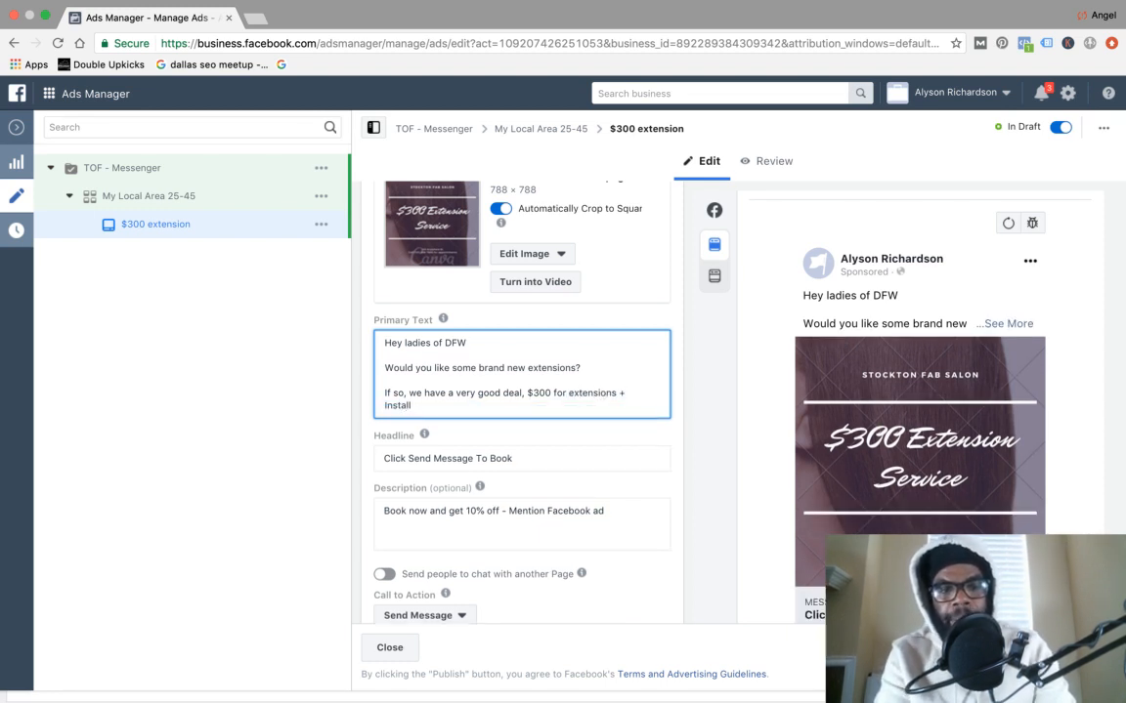
# Close the primary text with "Click send message to book!" after a blank line.
pyautogui.press('Return')
pyautogui.press('Return')
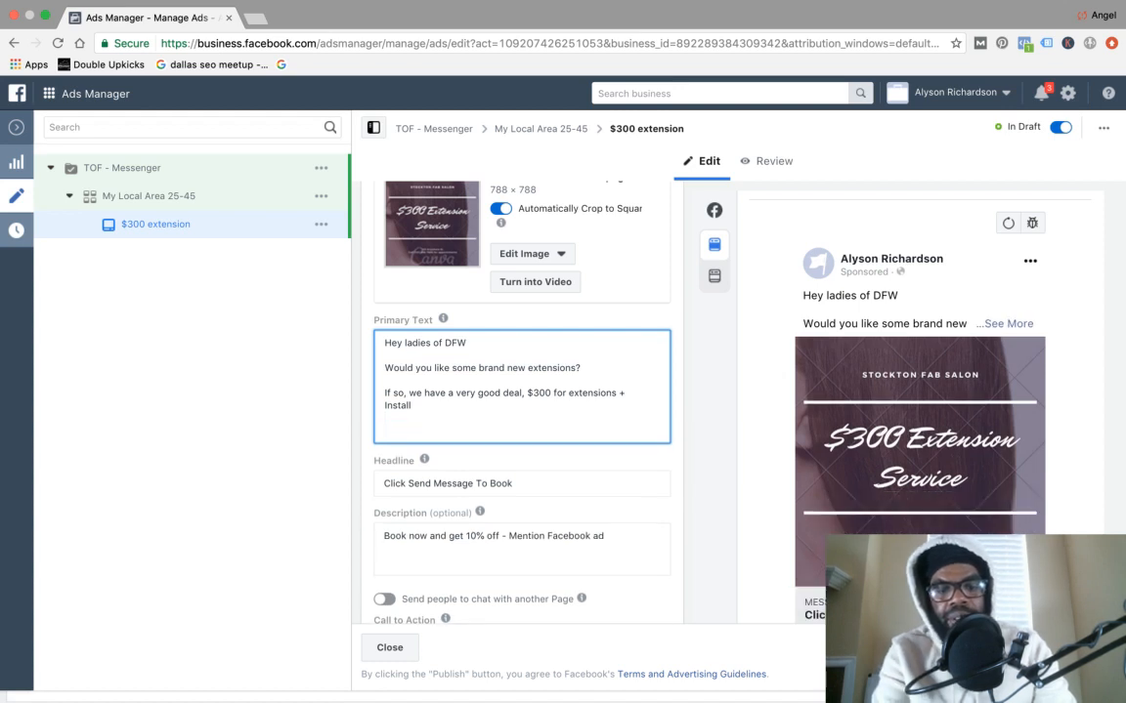
pyautogui.write('Click send message to book!')
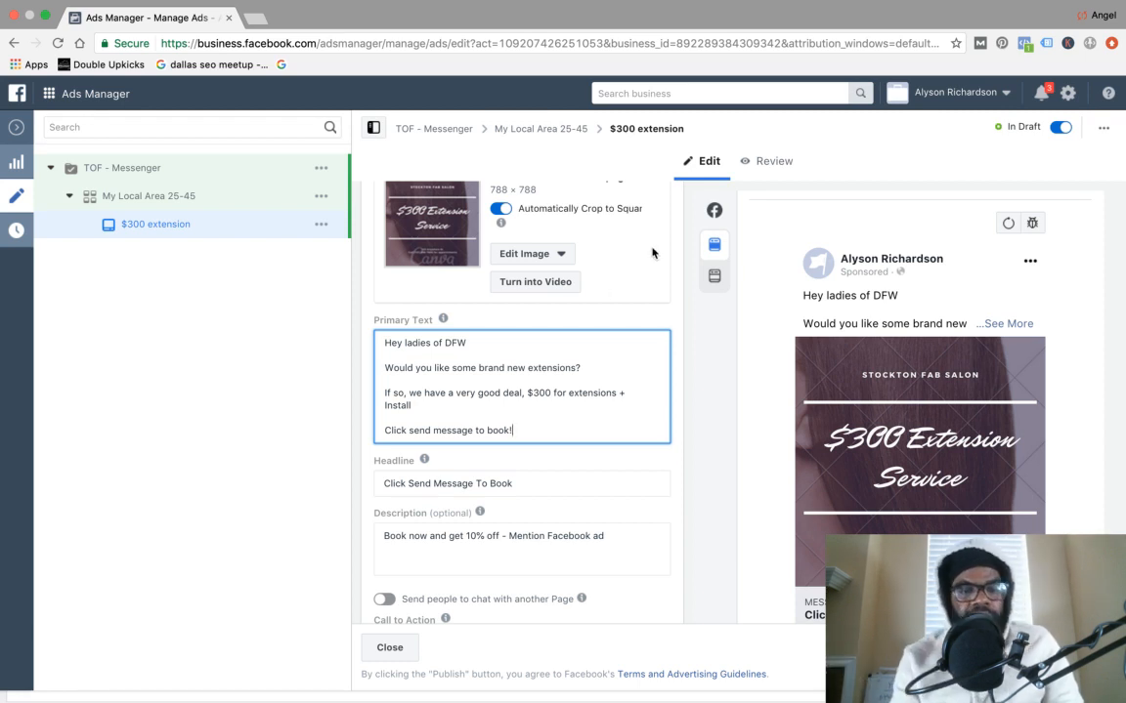
# Review the finished ad copy, the call to action and the Messenger Setup options for the ad.
pyautogui.scroll(-5, 663, 473)
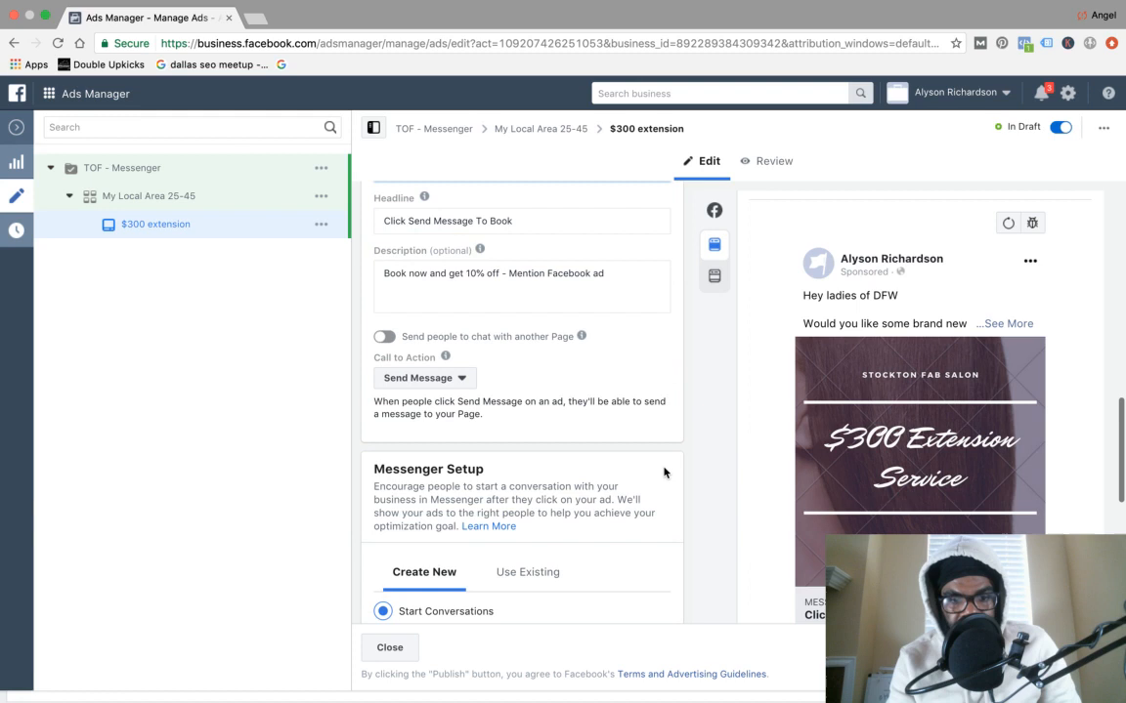
pyautogui.scroll(-2, 663, 473)
pyautogui.scroll(4, 663, 473)
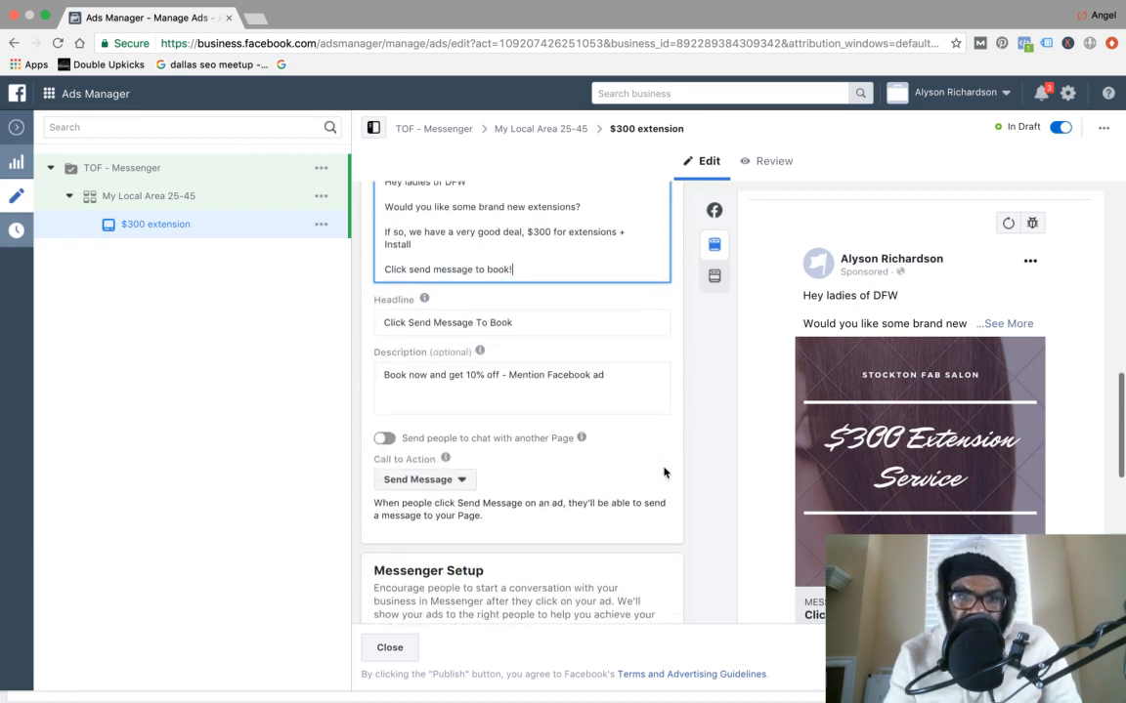
pyautogui.scroll(1, 663, 473)
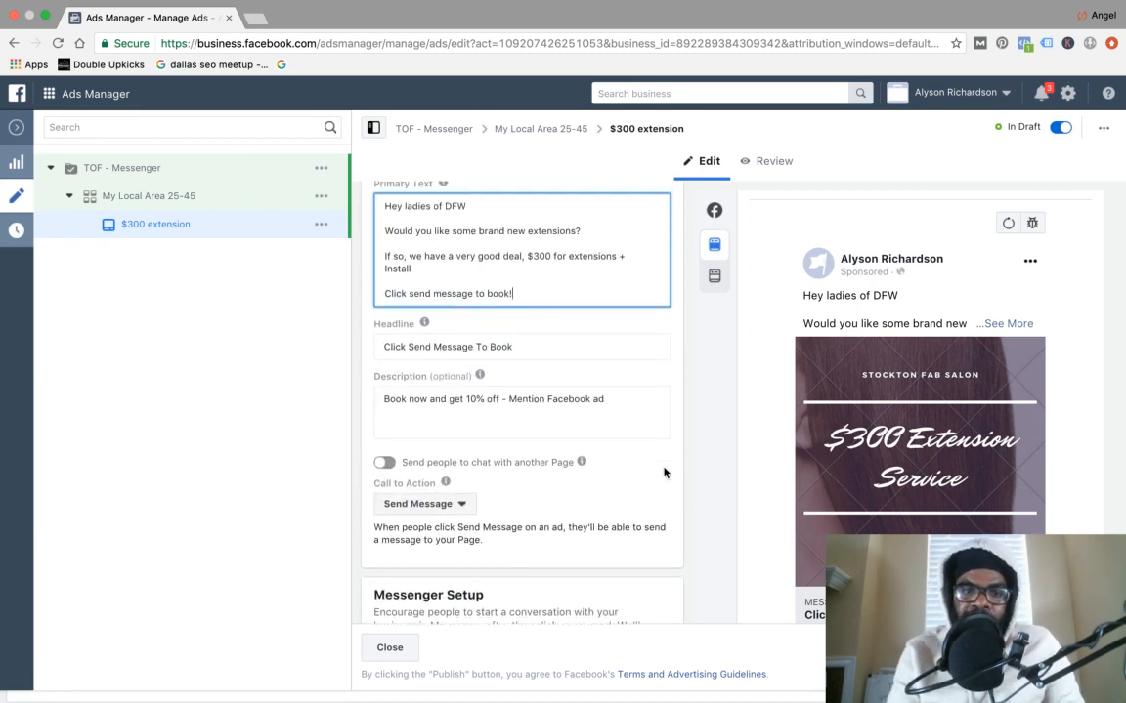
pyautogui.scroll(2, 664, 473)
pyautogui.scroll(-2, 650, 469)
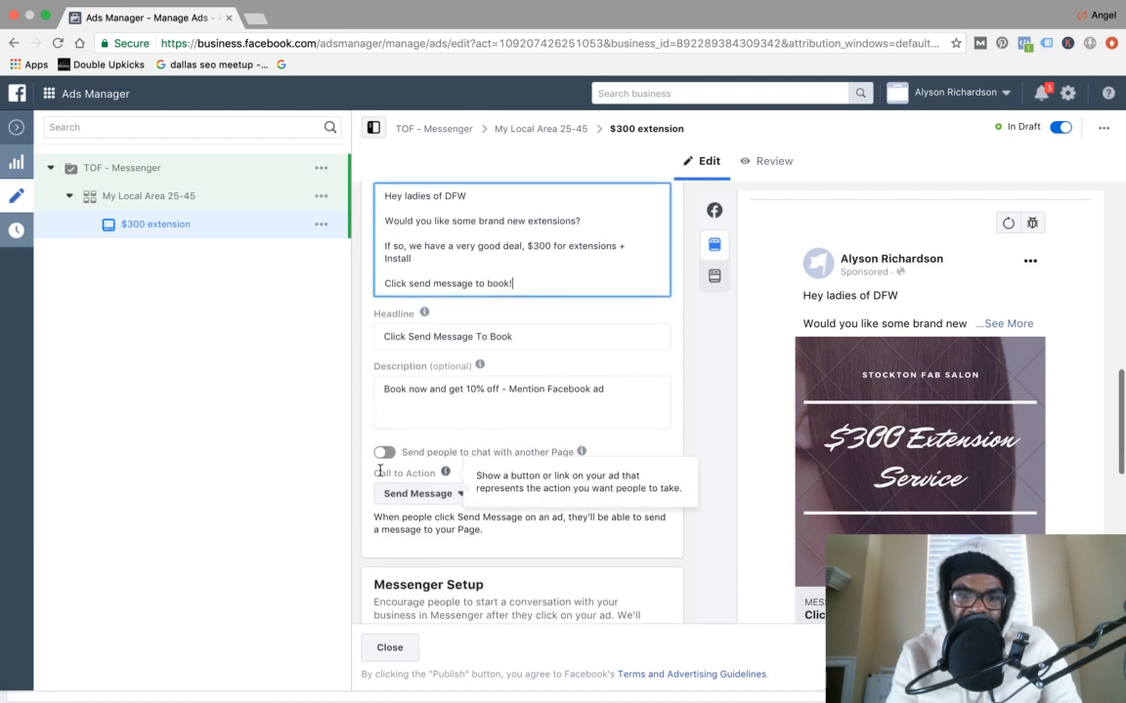
pyautogui.scroll(-5, 436, 497)
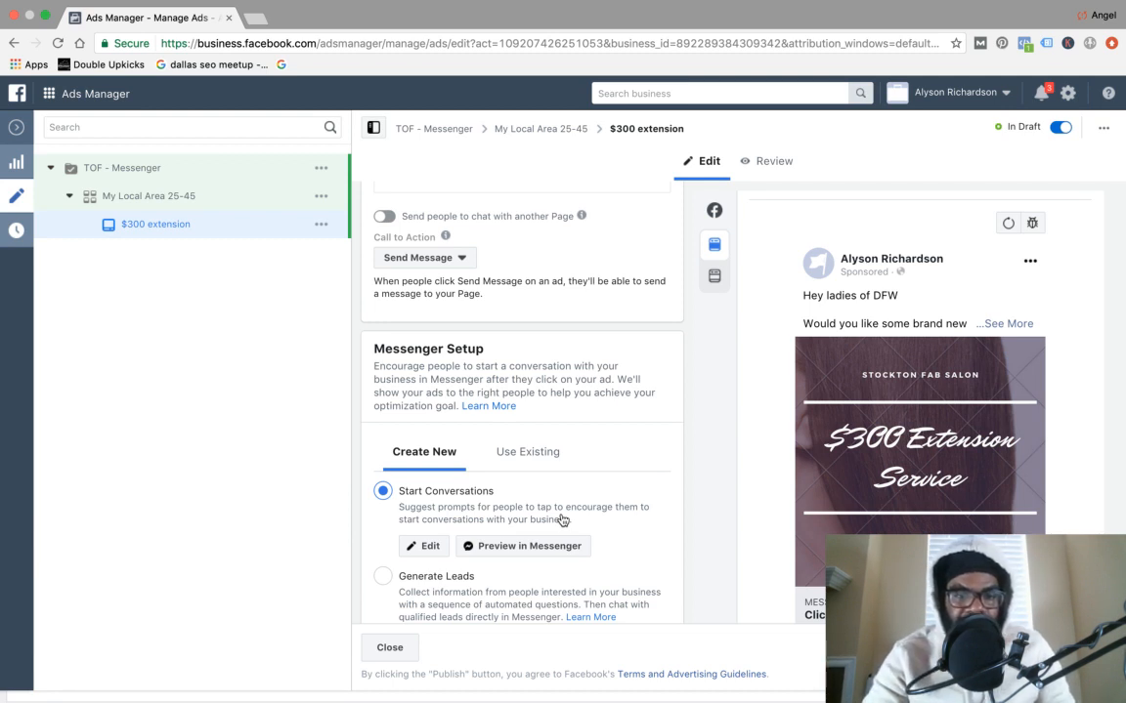
pyautogui.scroll(-2, 561, 519)
pyautogui.scroll(-1, 562, 520)
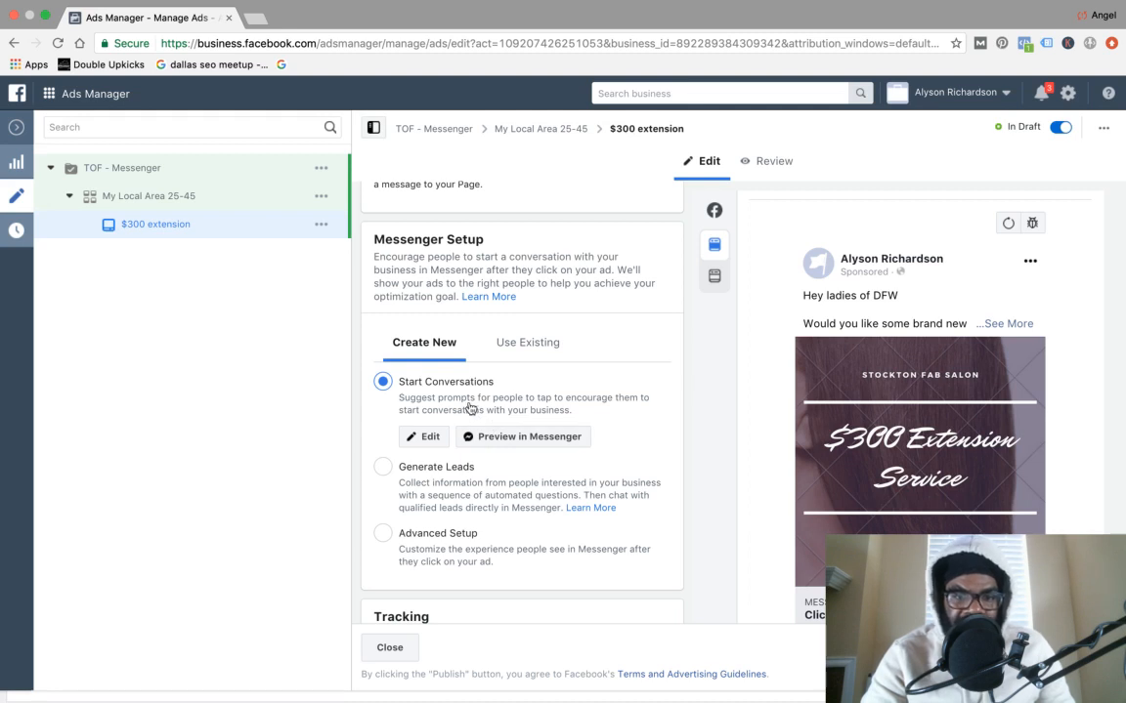
# Try rewording Question #1 of the Start Conversations chat as "How long are the extensons?" and leave without saving the changes.
pyautogui.click(430, 436)
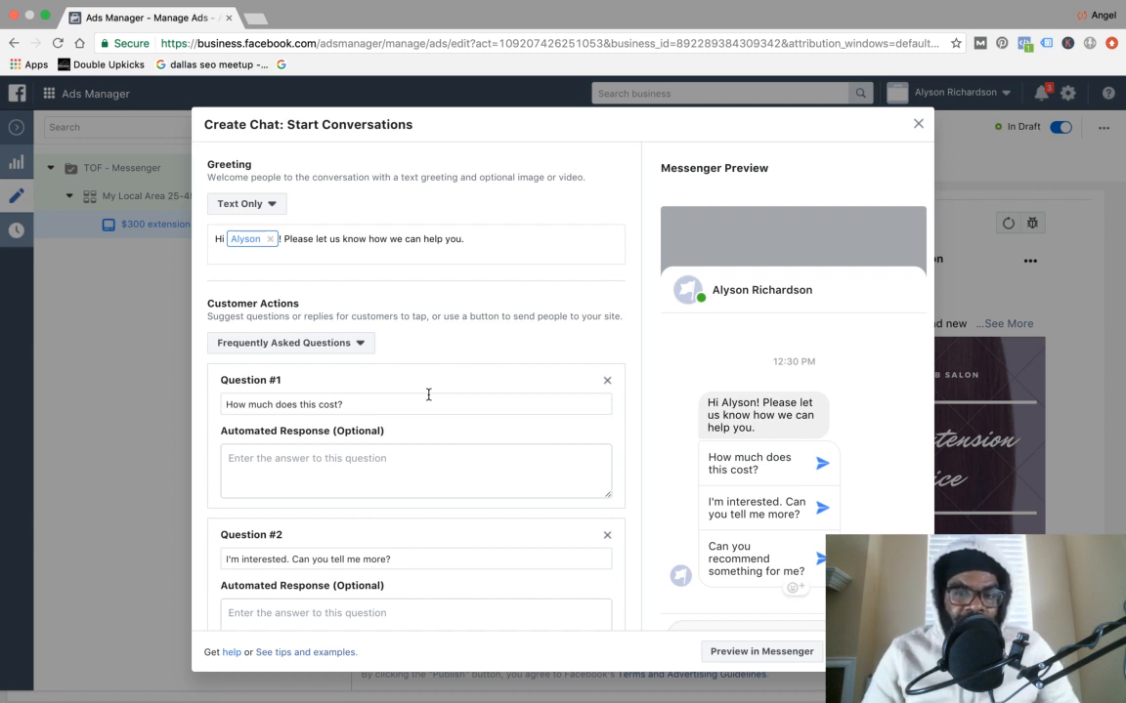
pyautogui.click(427, 396)
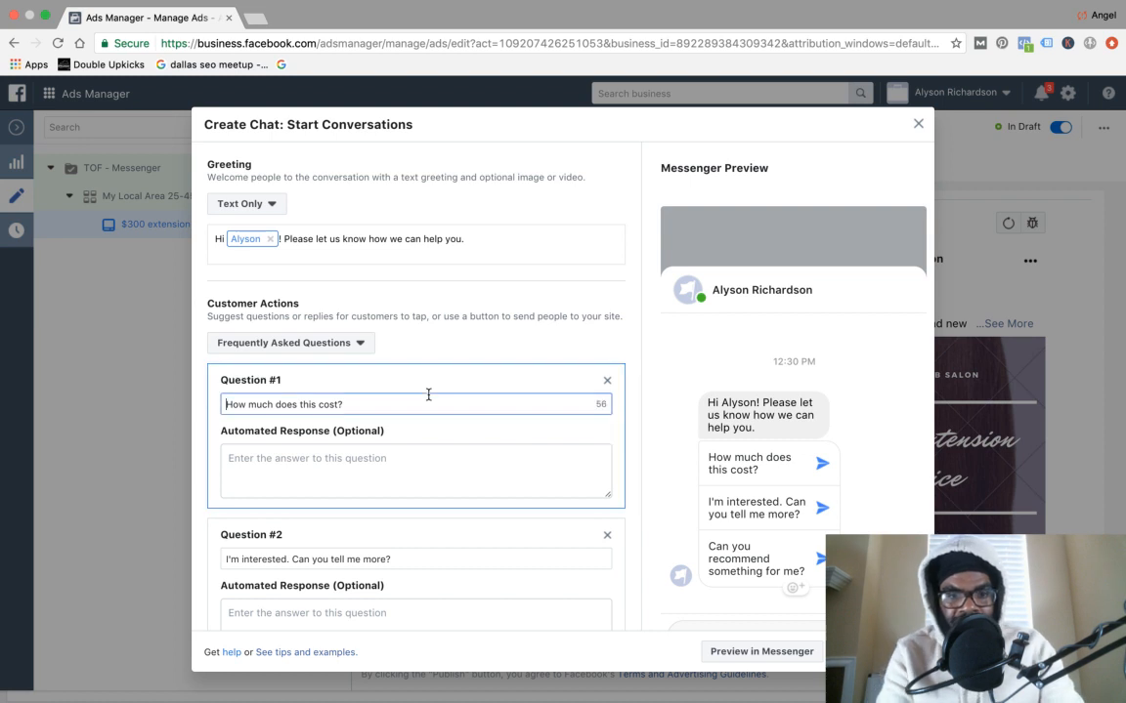
pyautogui.tripleClick(422, 399)
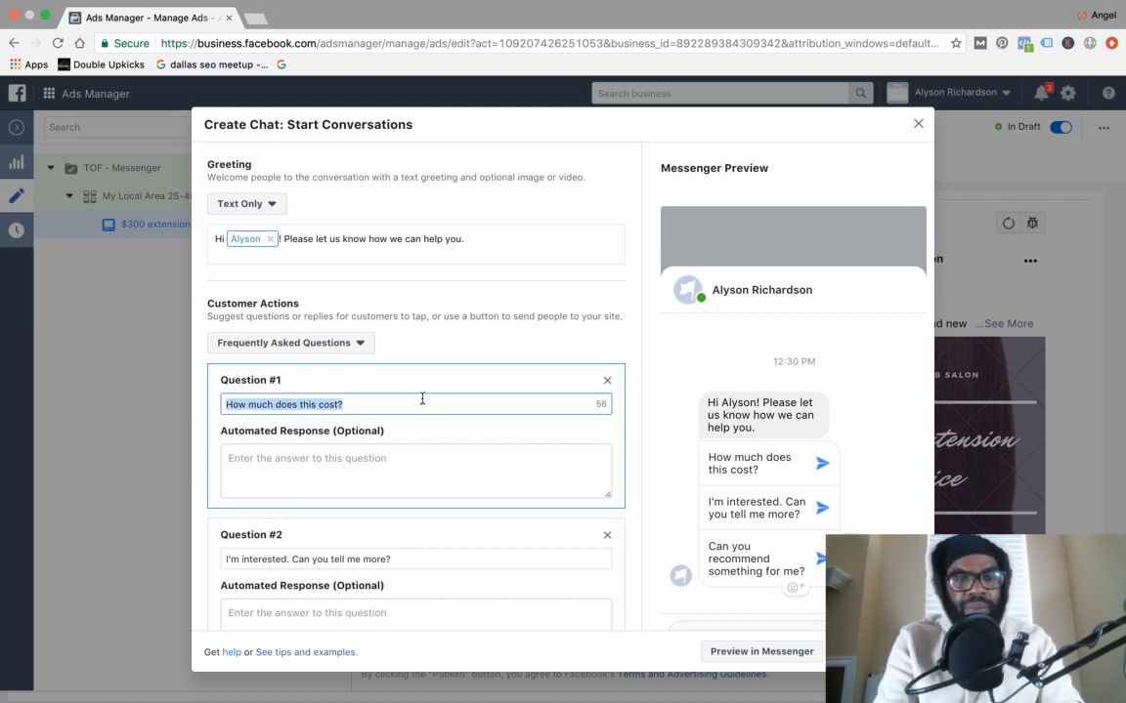
pyautogui.write('H')
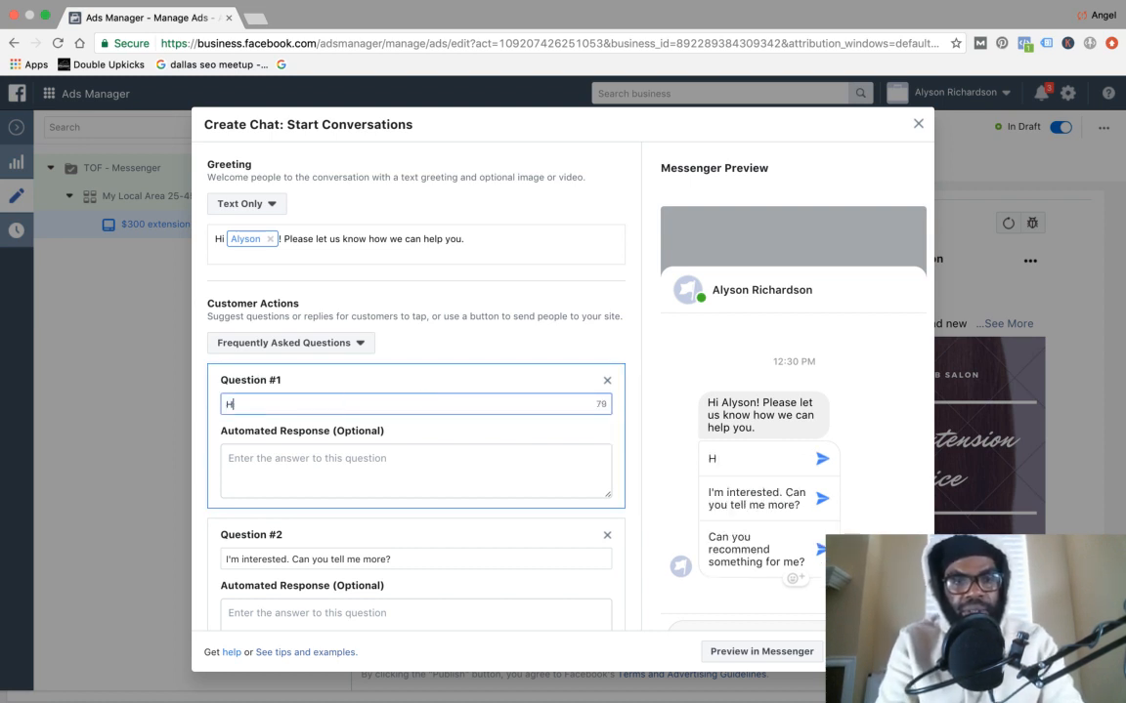
pyautogui.write('ow I')
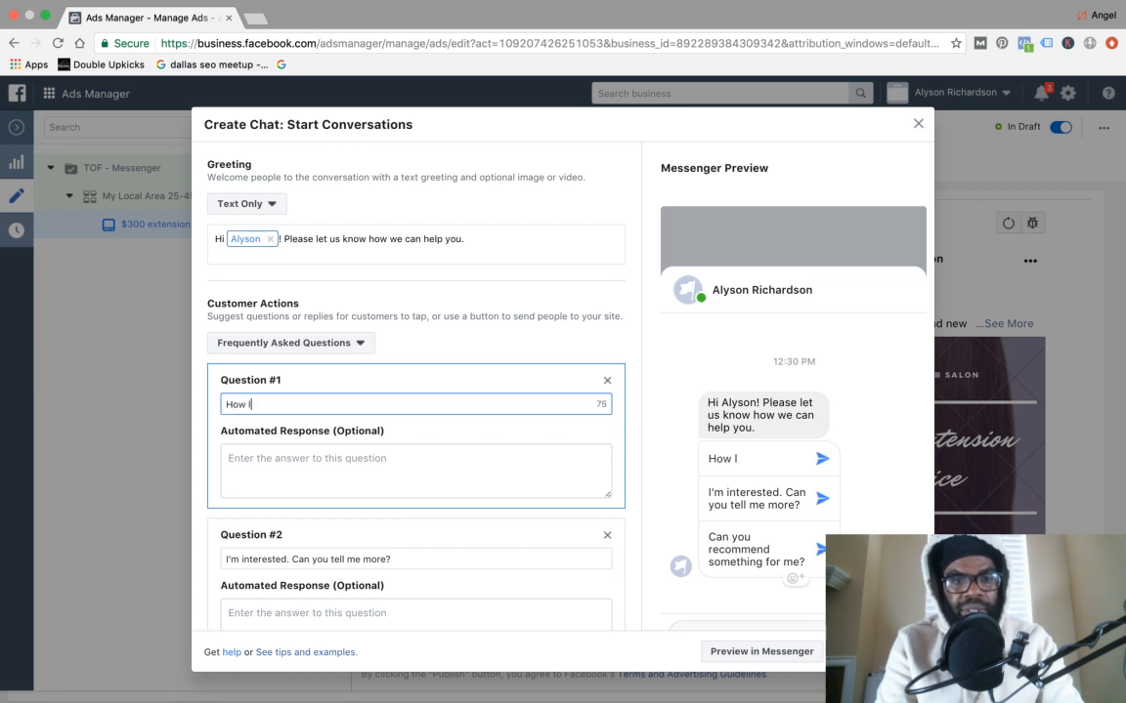
pyautogui.write('ong ')
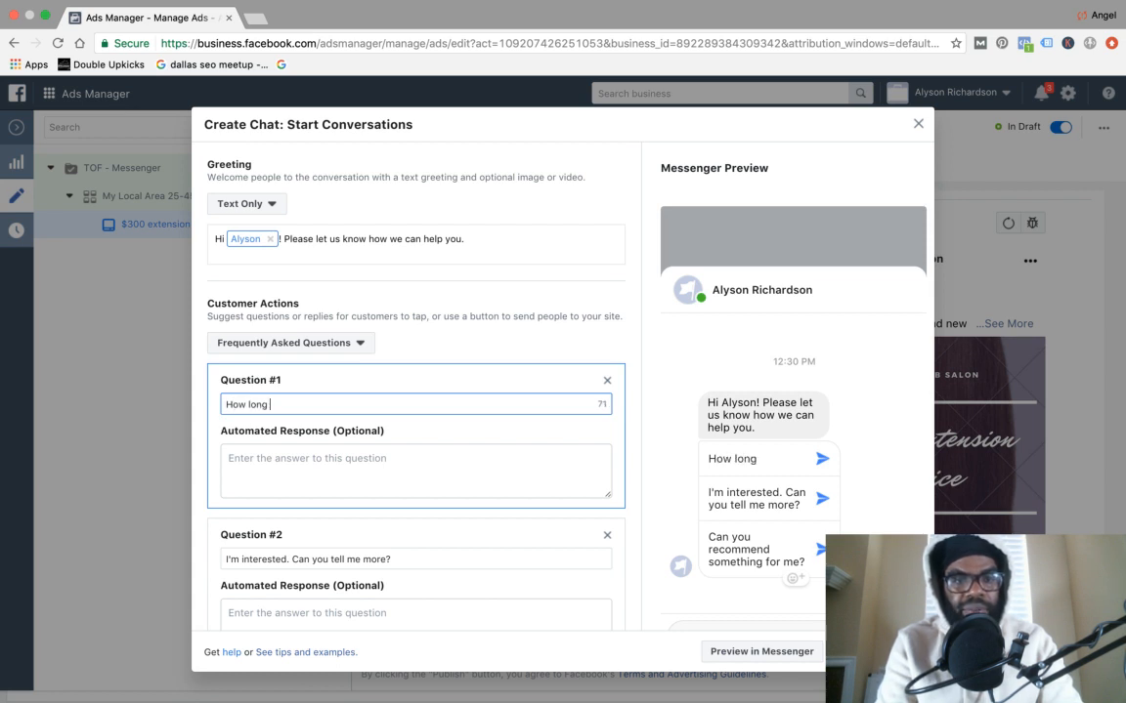
pyautogui.write('ar')
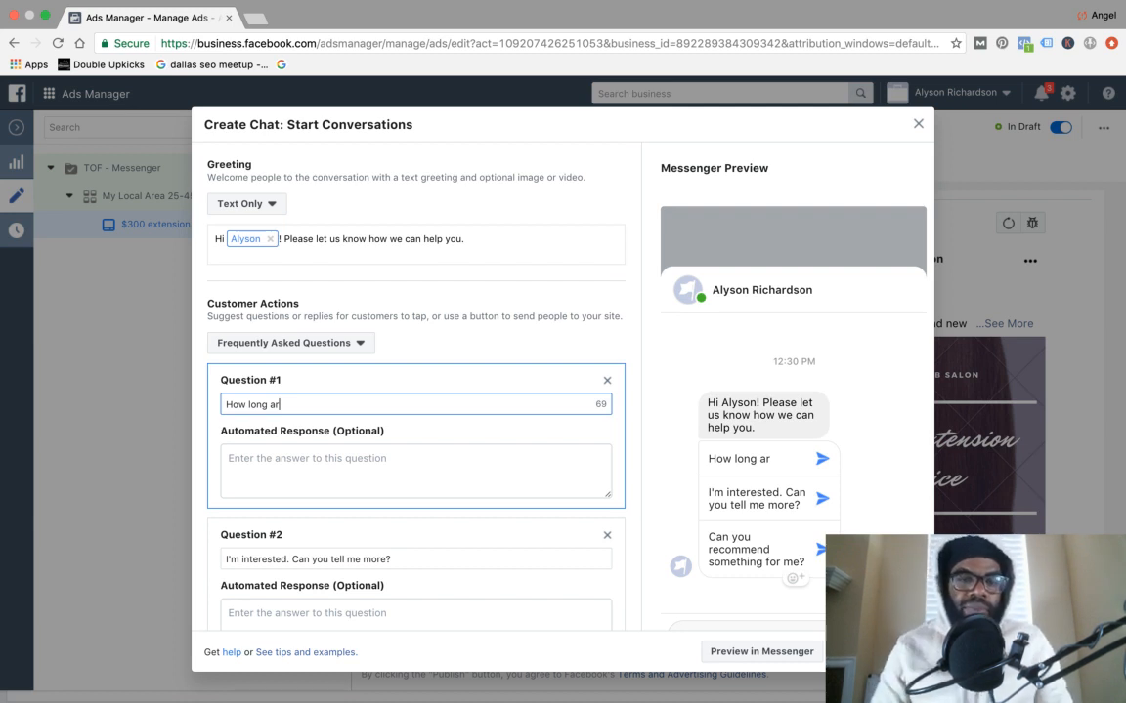
pyautogui.write('e the ex')
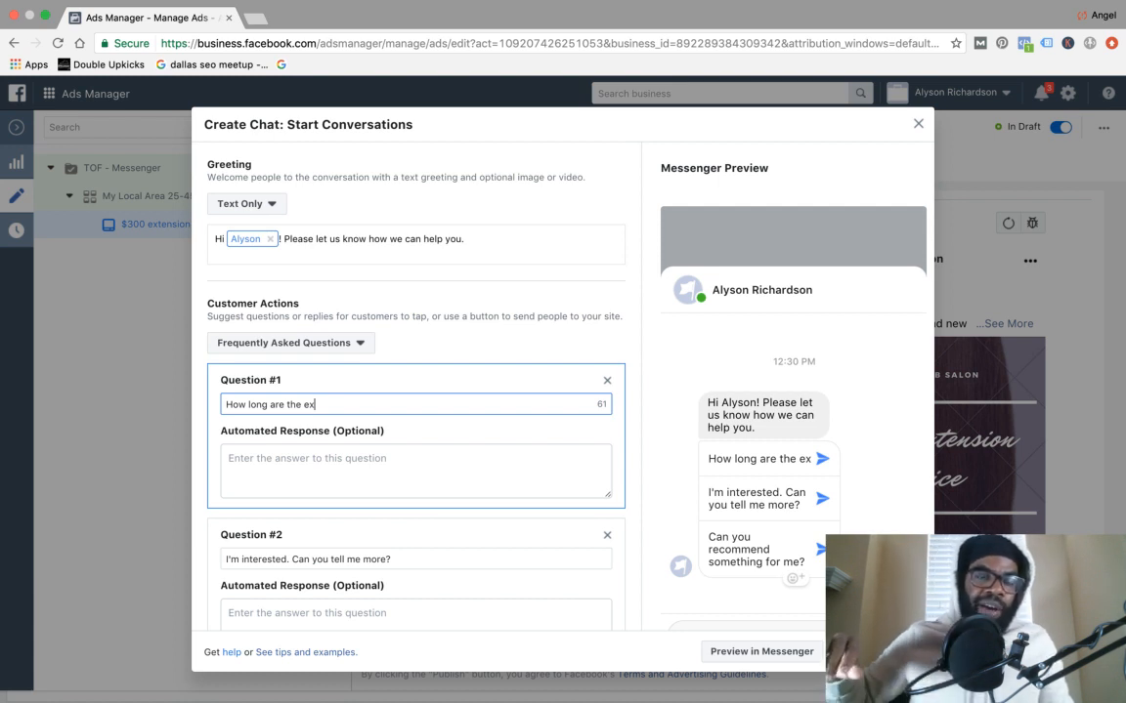
pyautogui.write('tensons?')
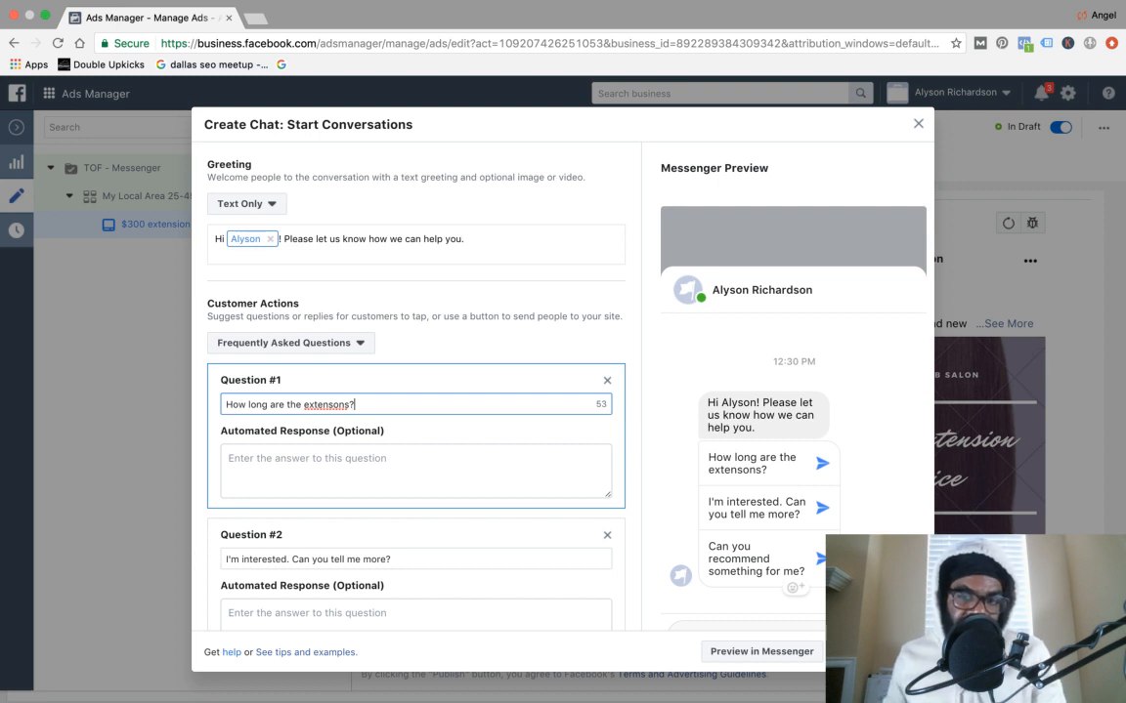
pyautogui.click(917, 123)
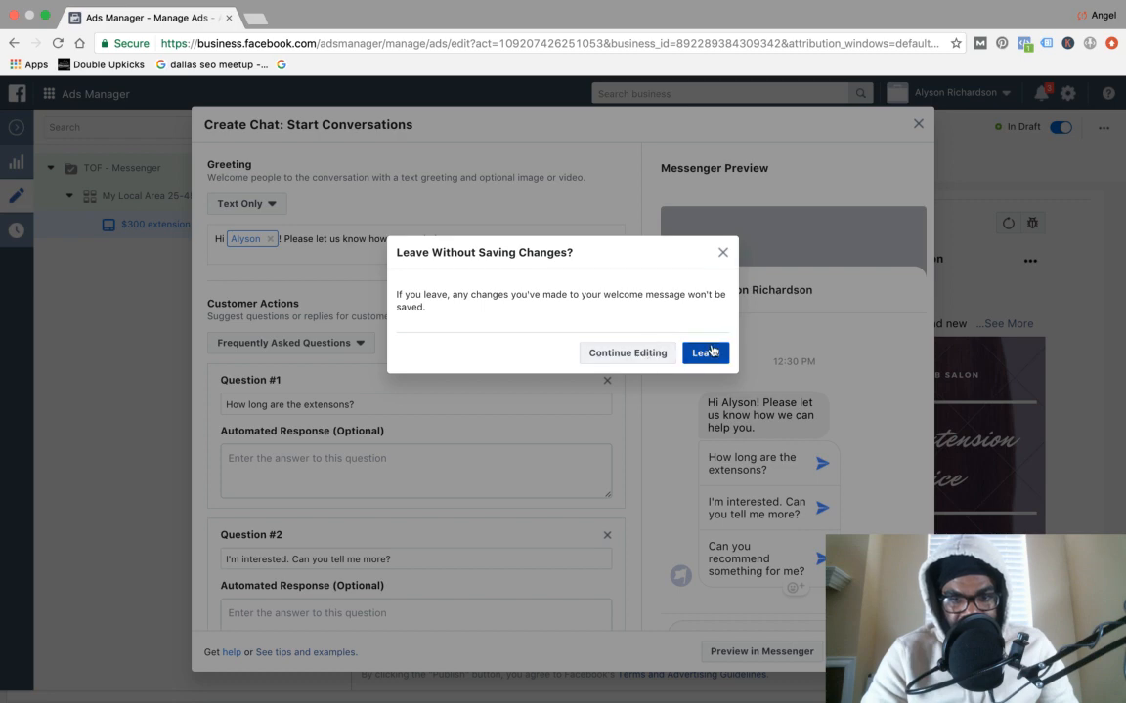
pyautogui.click(708, 351)
# Look over the ad's Tracking section and switch to the live streaming page in YouTube Studio.
pyautogui.scroll(-3, 687, 469)
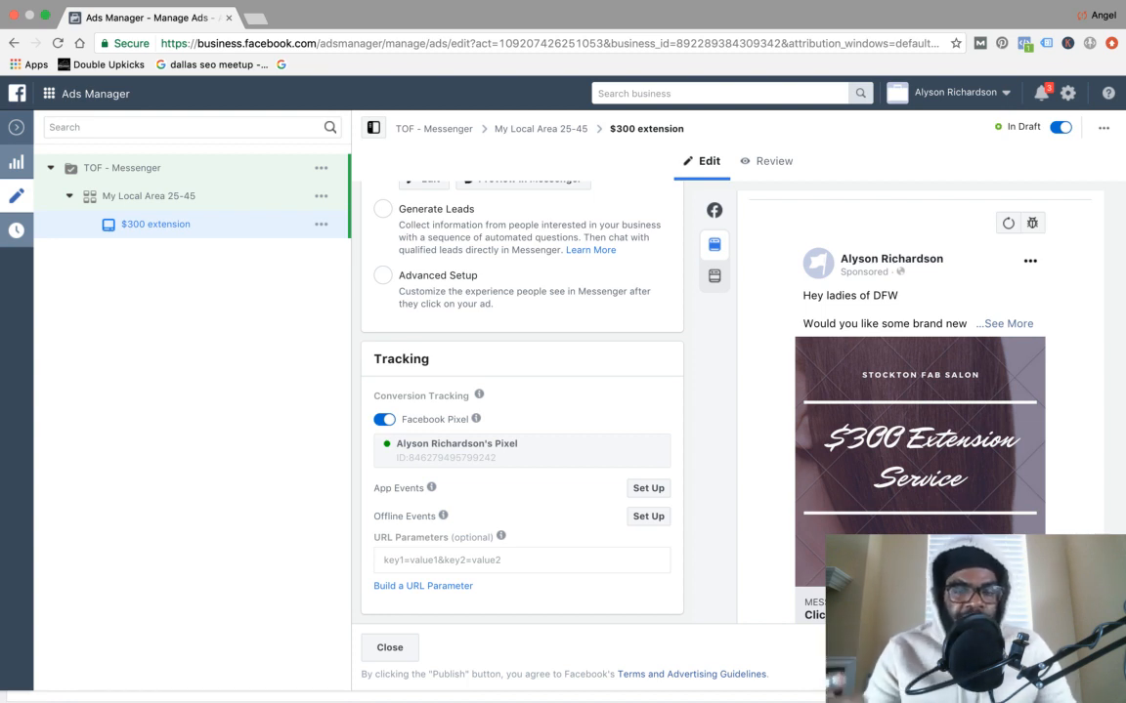
pyautogui.hotkey('ctrl', 'Left')
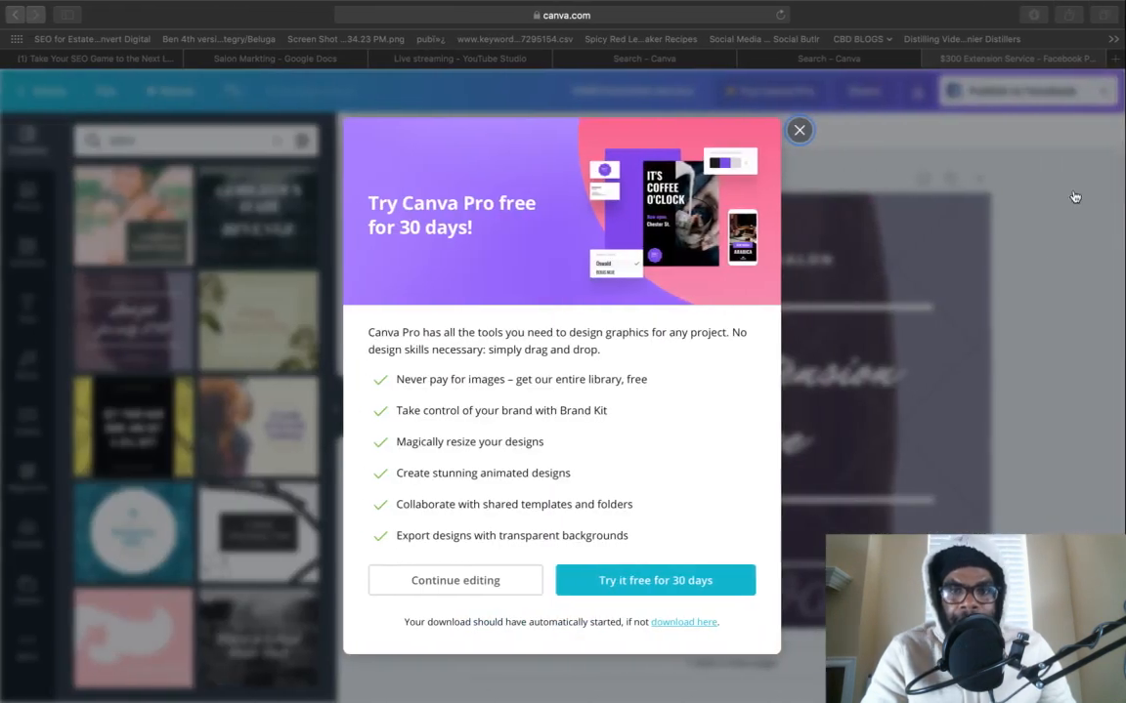
pyautogui.click(483, 60)
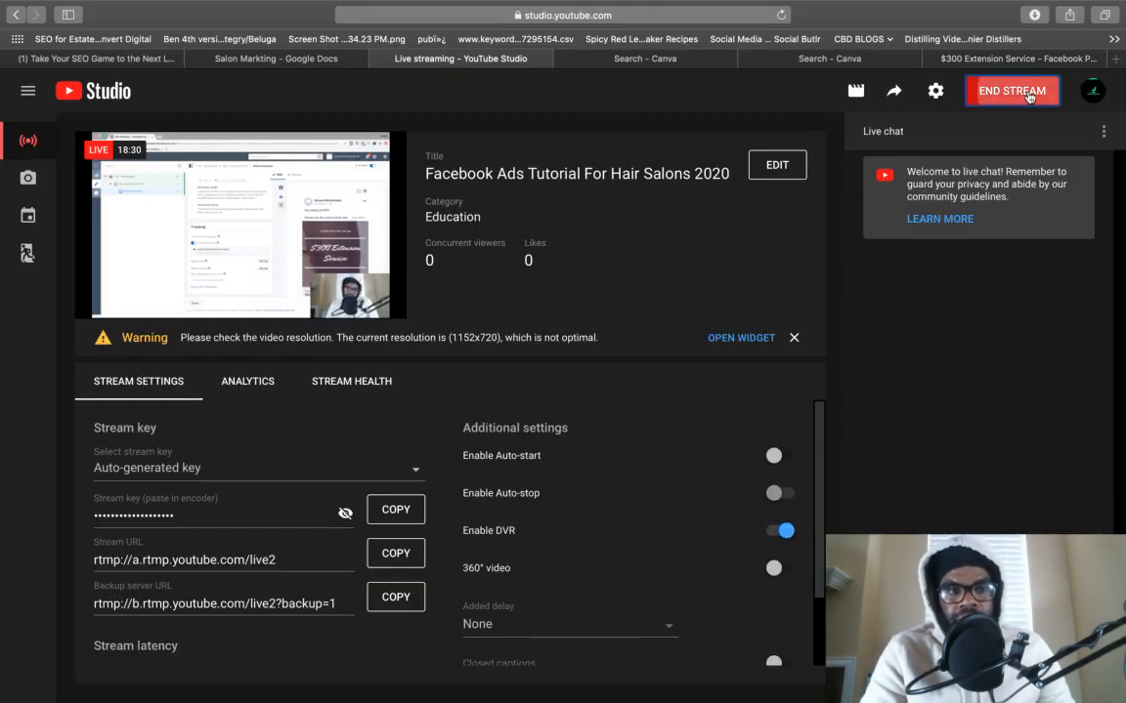